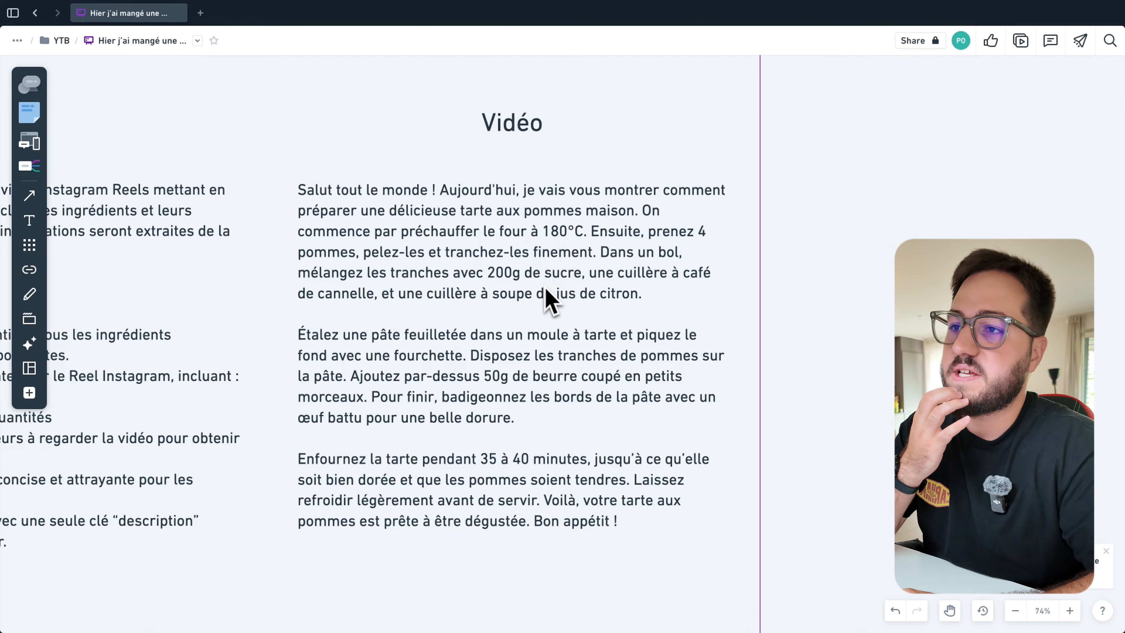
scroll(547, 289, "down", 1)
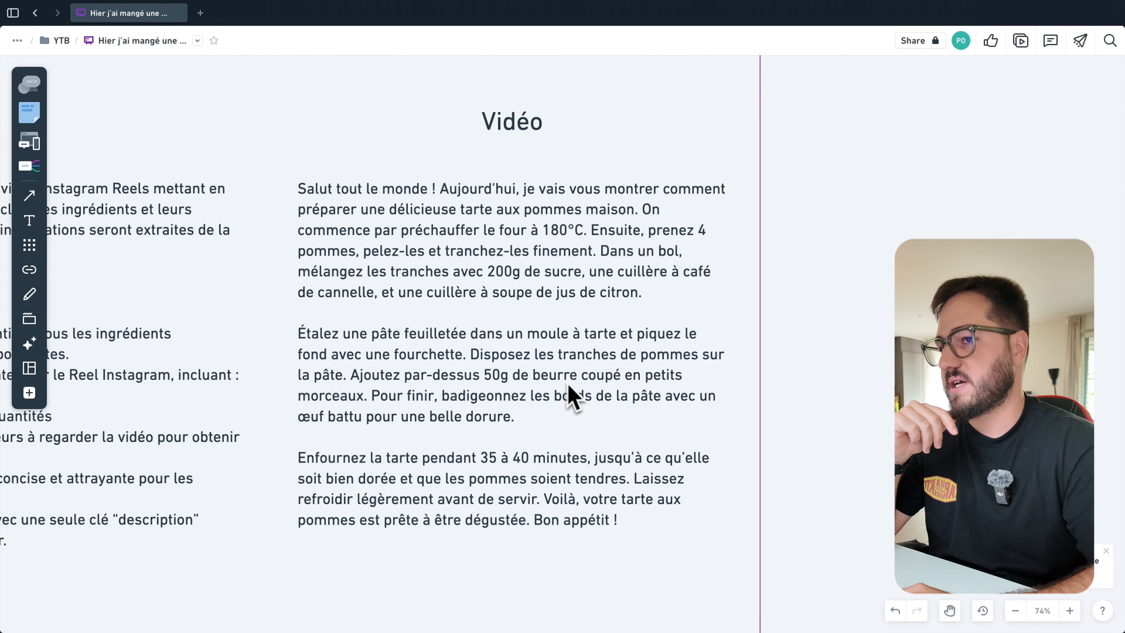
left_click(673, 336)
left_click(189, 146)
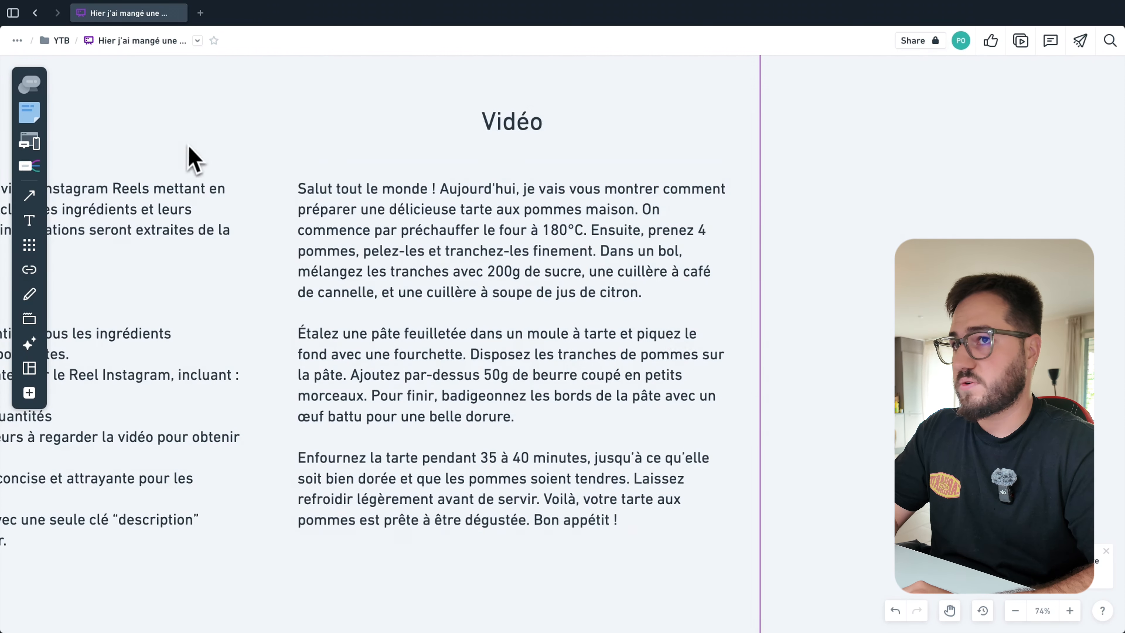
- Switch to the ReelKitchenDescription scenario in Make and add a Google Drive "Watch Files in a Folder" module as its trigger
key("ctrl+Right")
mouse_move(11, 165)
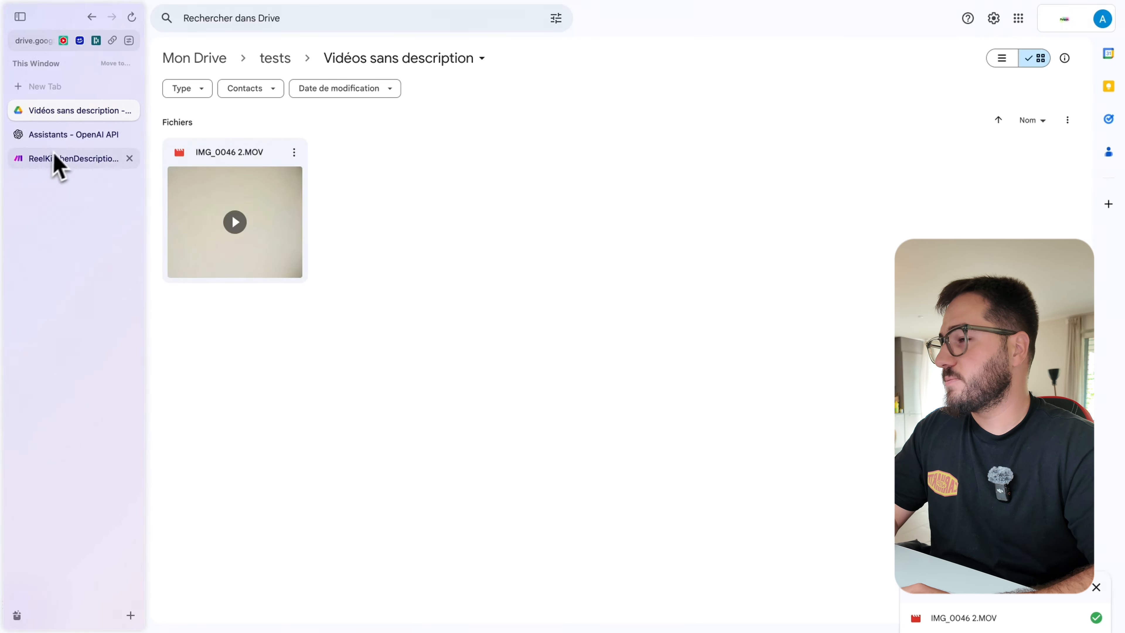
left_click(61, 160)
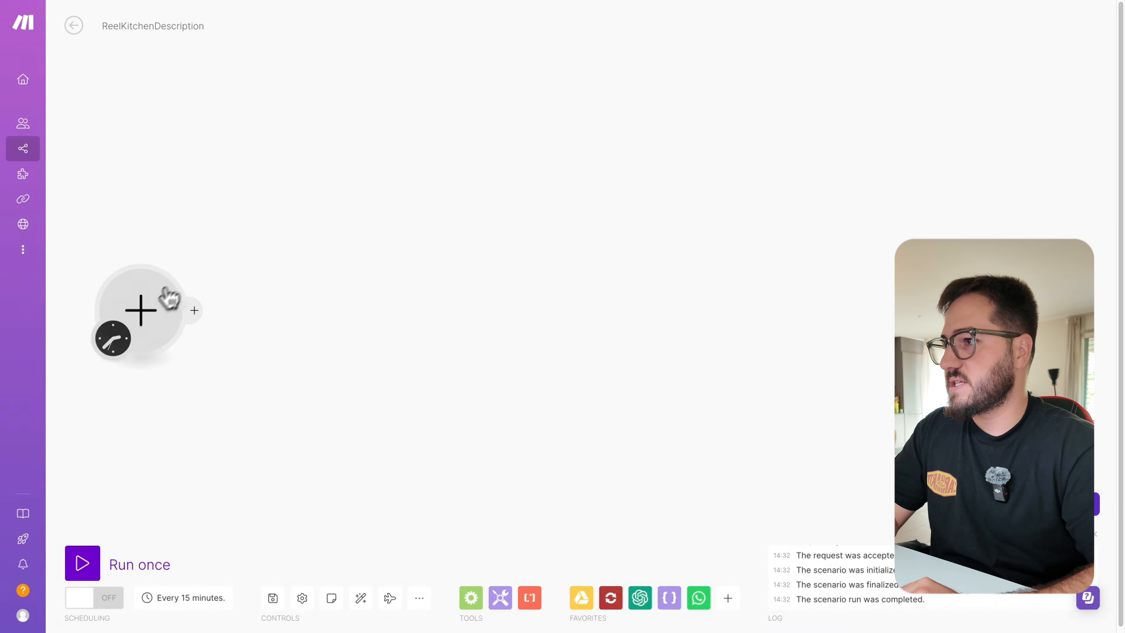
left_click(204, 287)
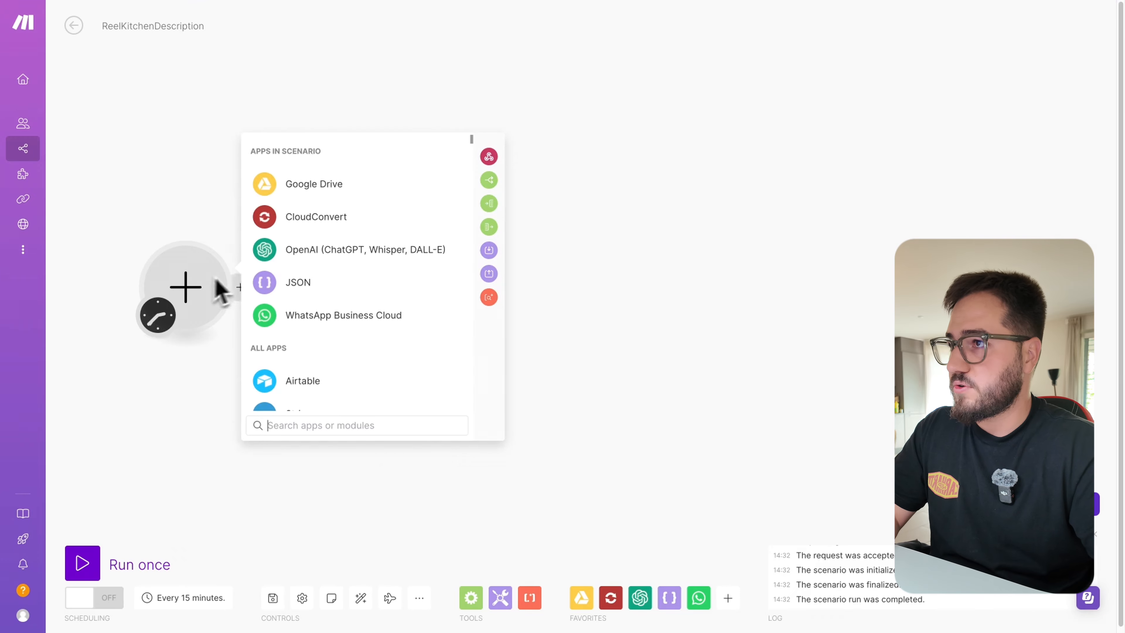
left_click(285, 201)
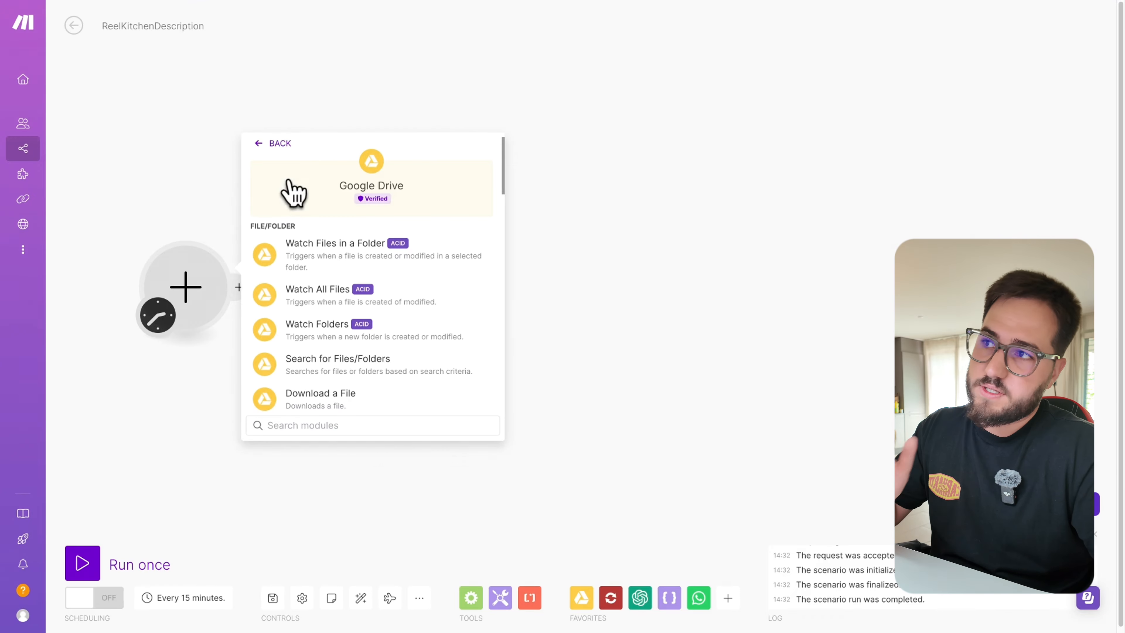
left_click(352, 266)
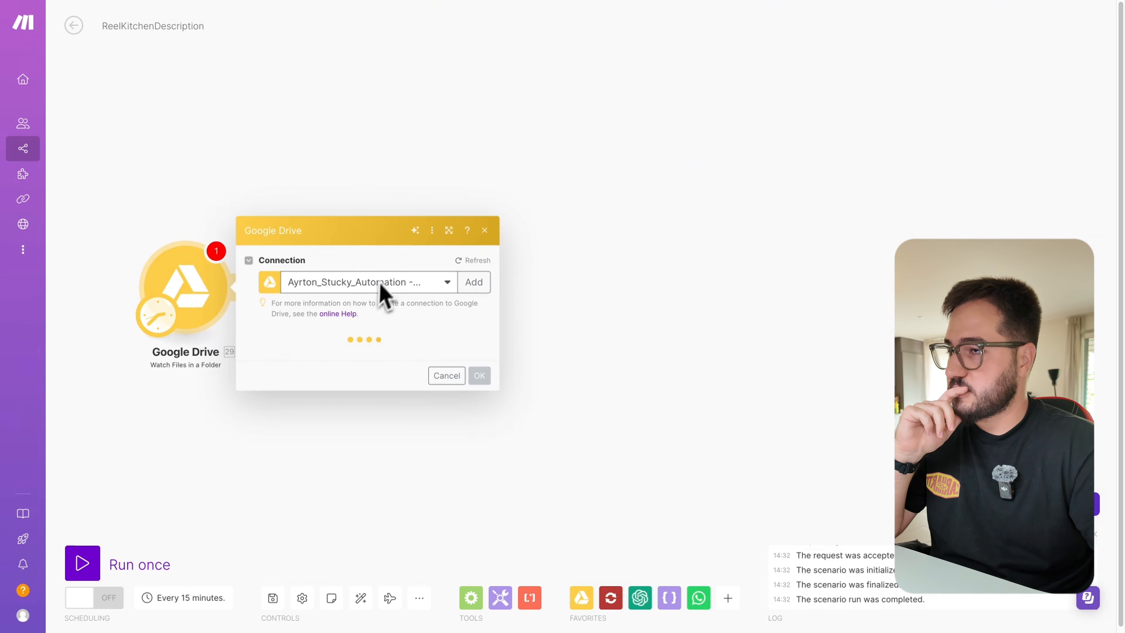
- Use the "GDrive - Polpyx.io" connection for the trigger and set the watched folder to tests / Vidéos sans description
left_click(438, 153)
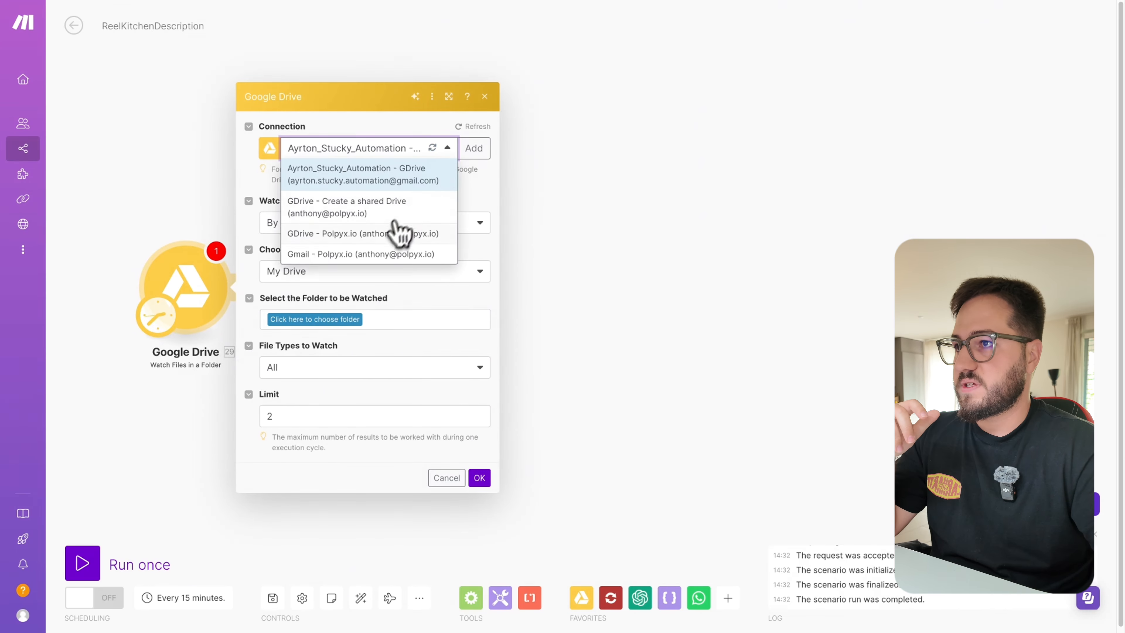
left_click(398, 233)
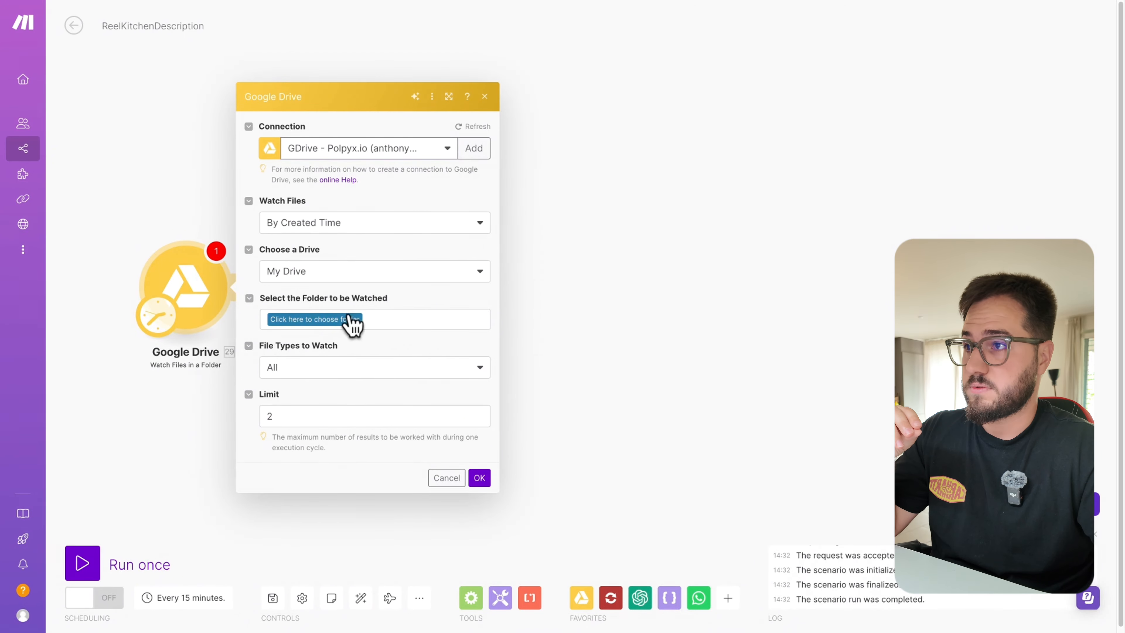
left_click(352, 320)
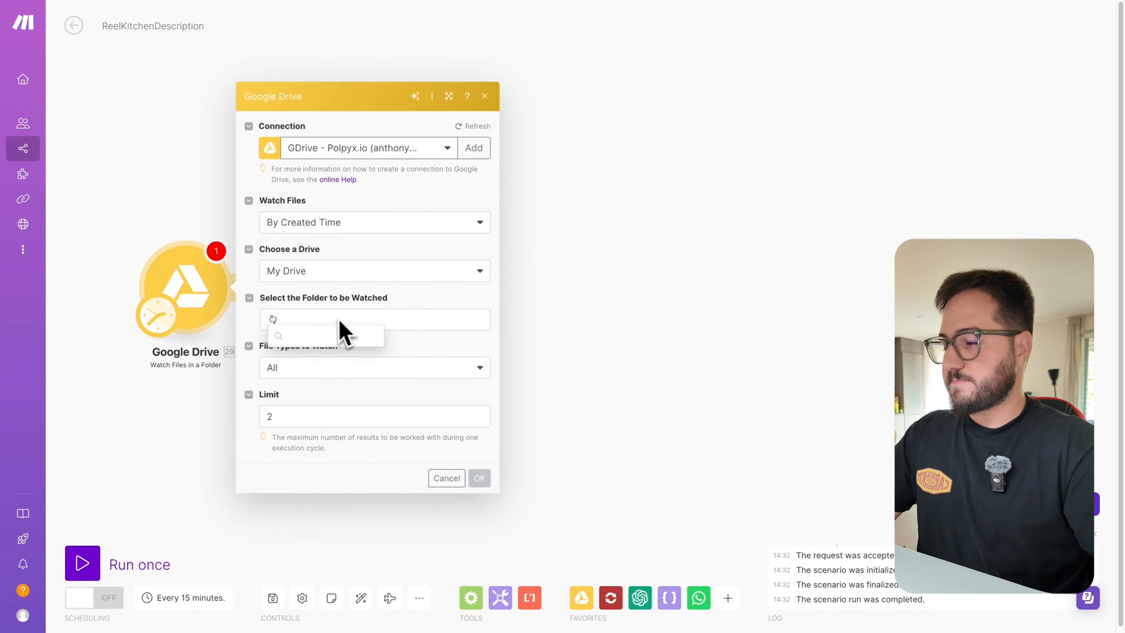
left_click(300, 463)
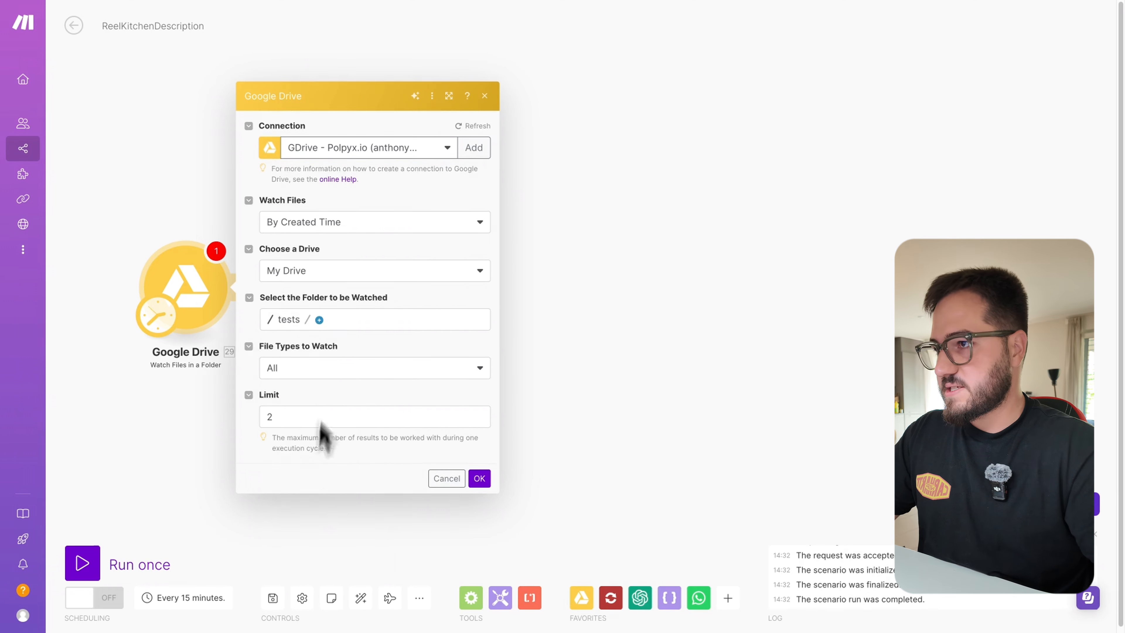
left_click(319, 320)
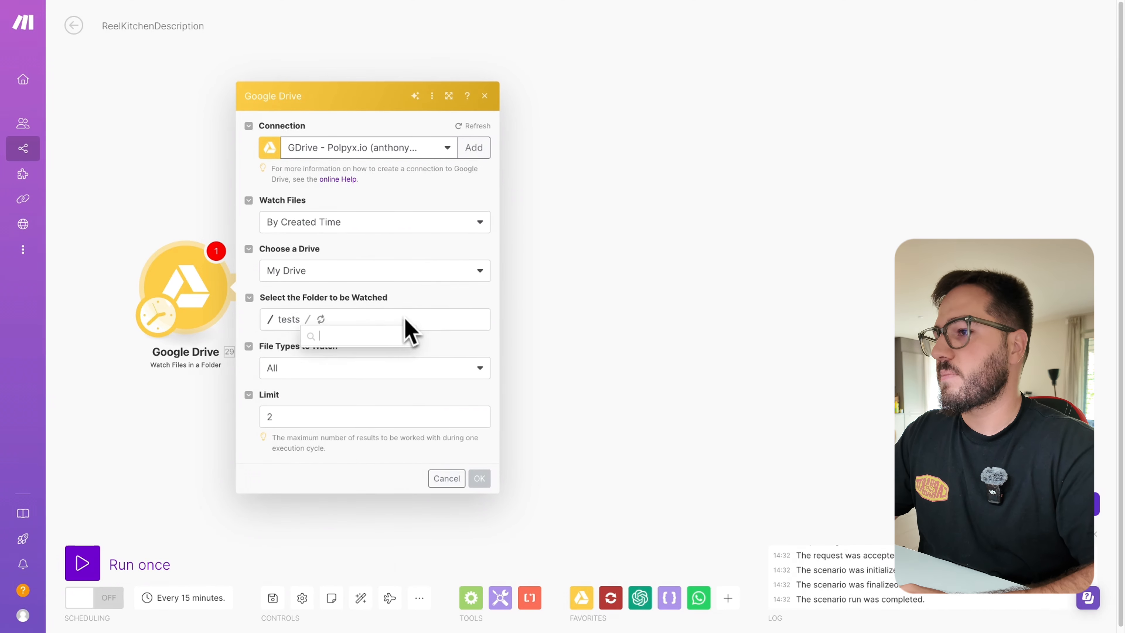
left_click(357, 382)
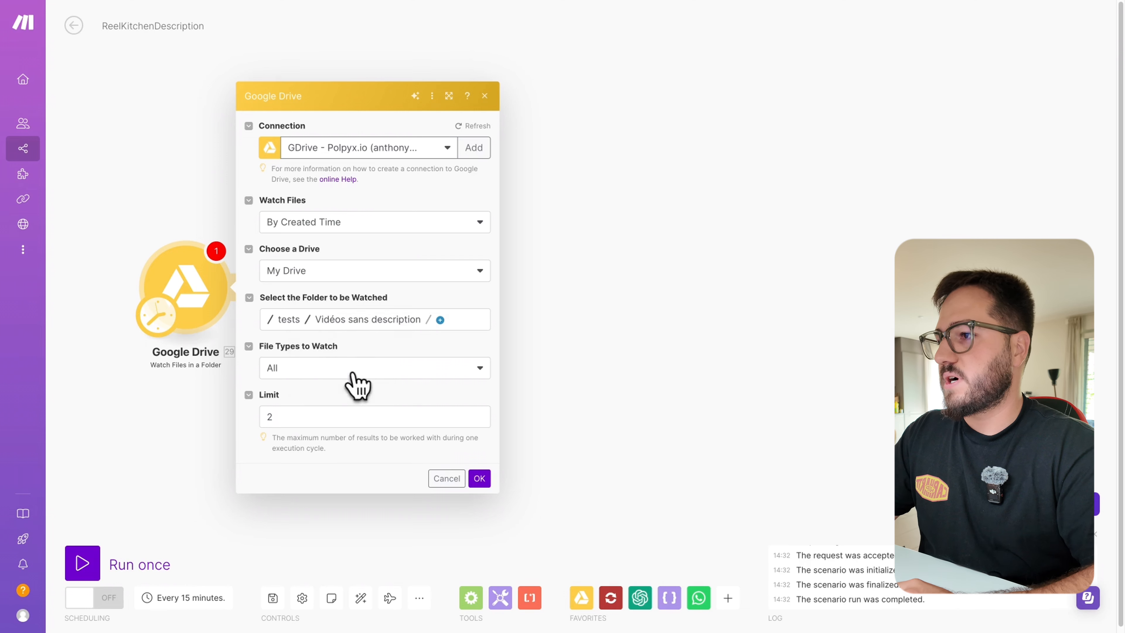
- Set the folder trigger's limit to 5, save it, and choose All as the starting point for processing files
left_click(296, 417)
key("BackSpace")
type("5")
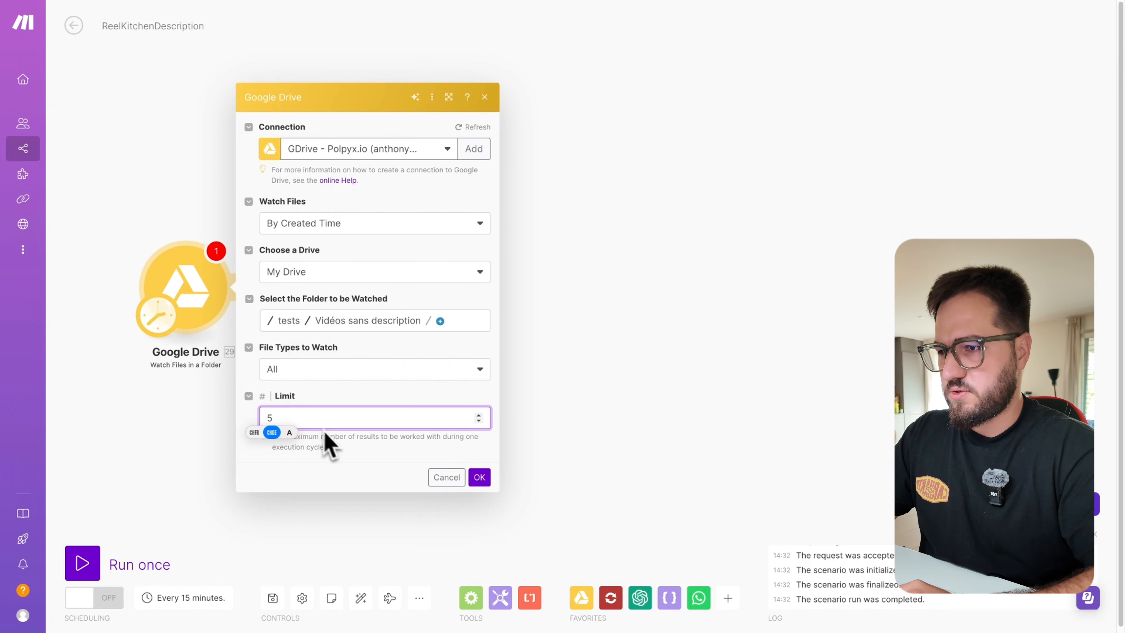
left_click(479, 477)
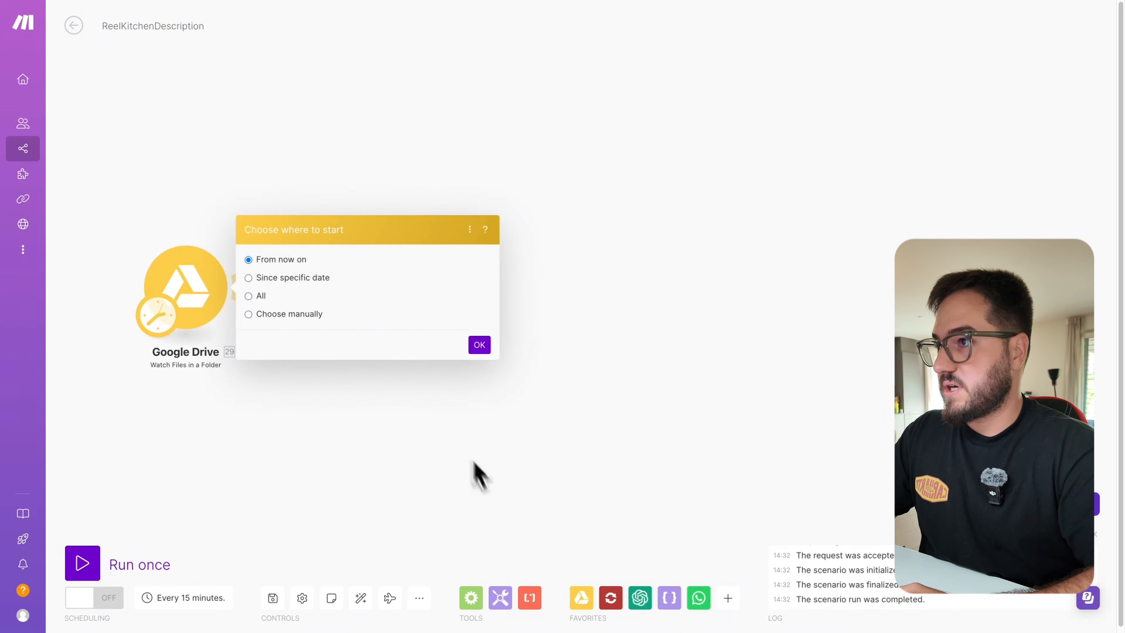
left_click(248, 296)
left_click(480, 345)
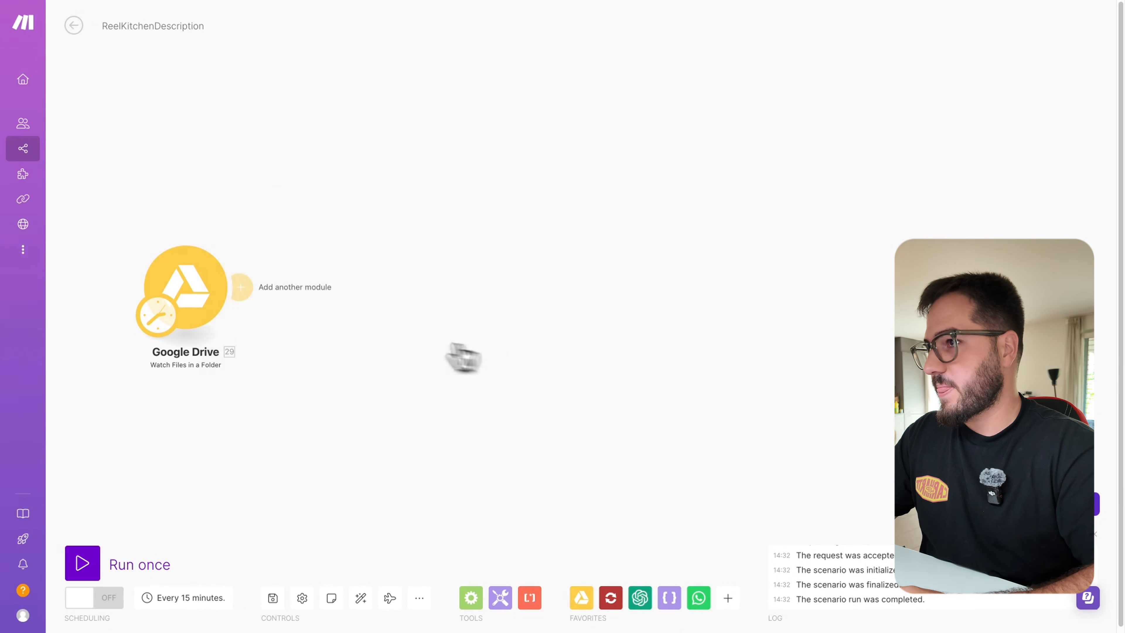
- Add a Google Drive "Download a File" module after the trigger, mapping its File ID from the watched files
left_click(241, 287)
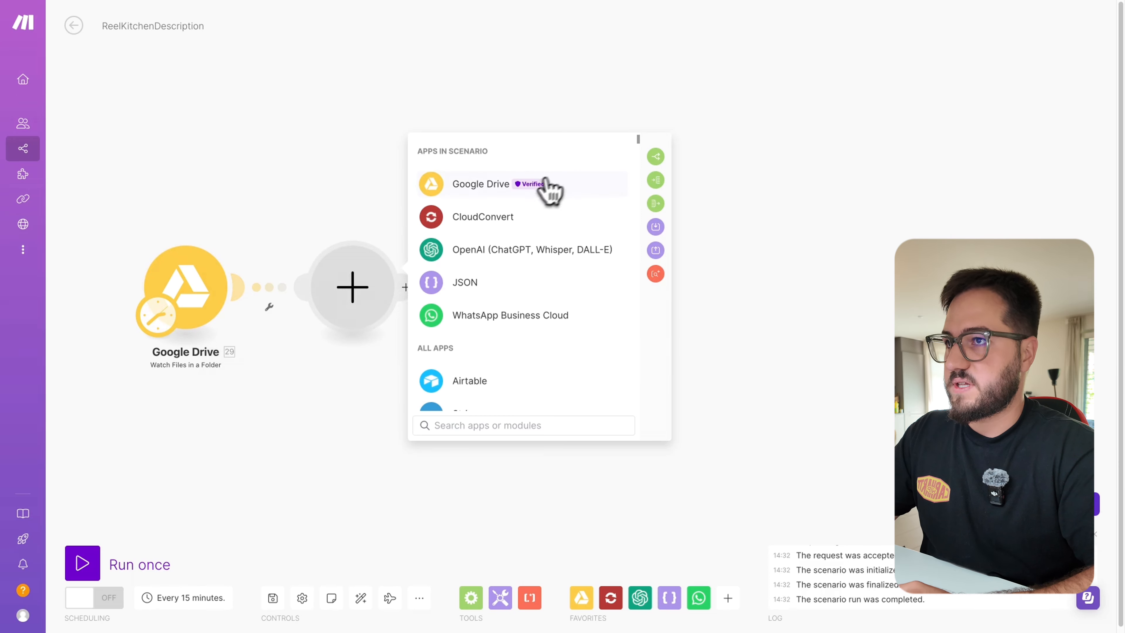
left_click(550, 186)
left_click(494, 282)
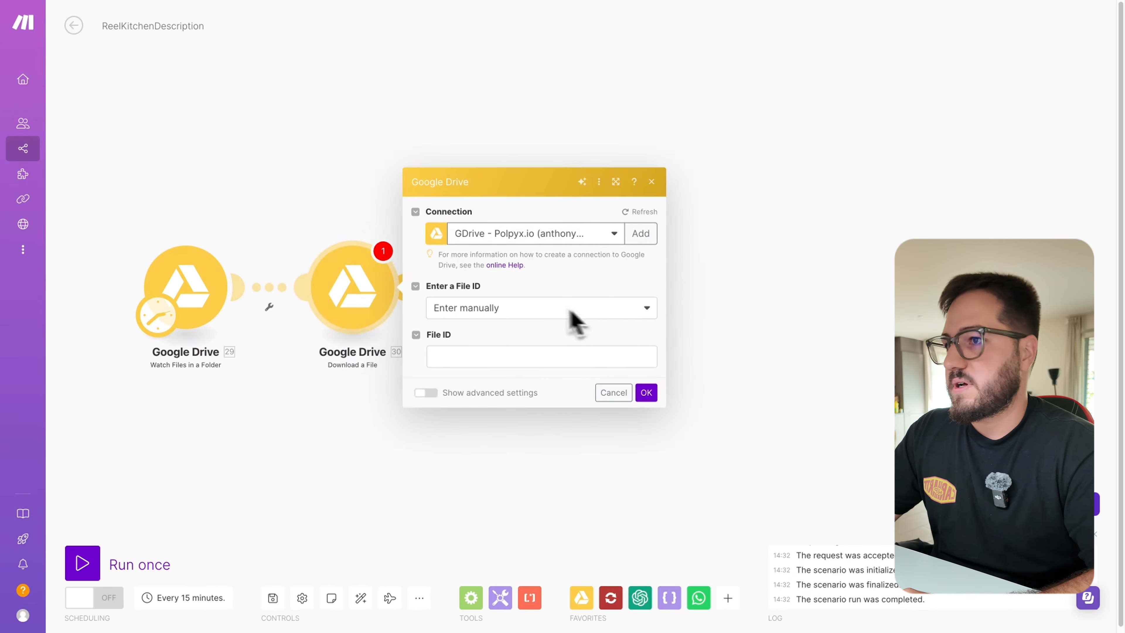
left_click(473, 354)
left_click(695, 116)
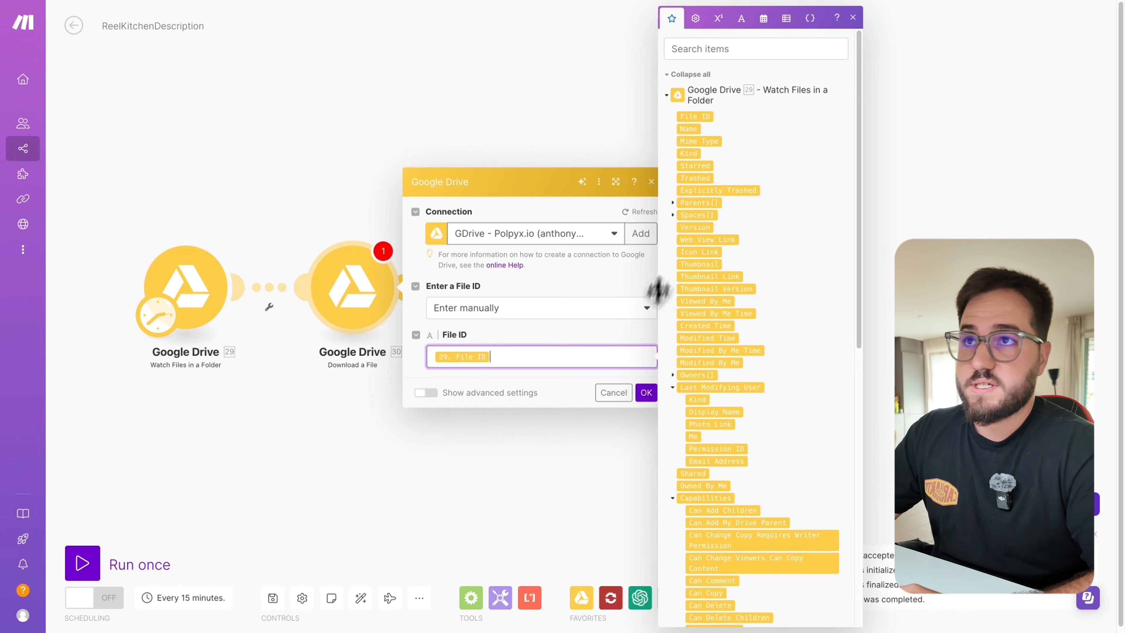
left_click(646, 392)
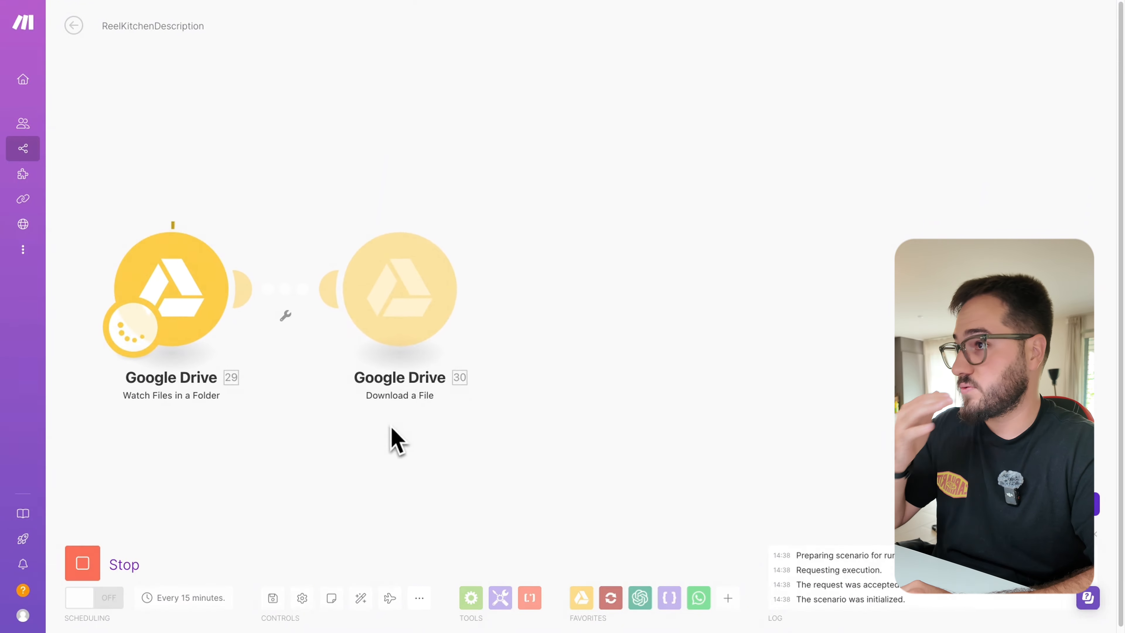
- Run the scenario once and inspect the output bundle of the "Download a File" module
scroll(545, 259, "down", 3)
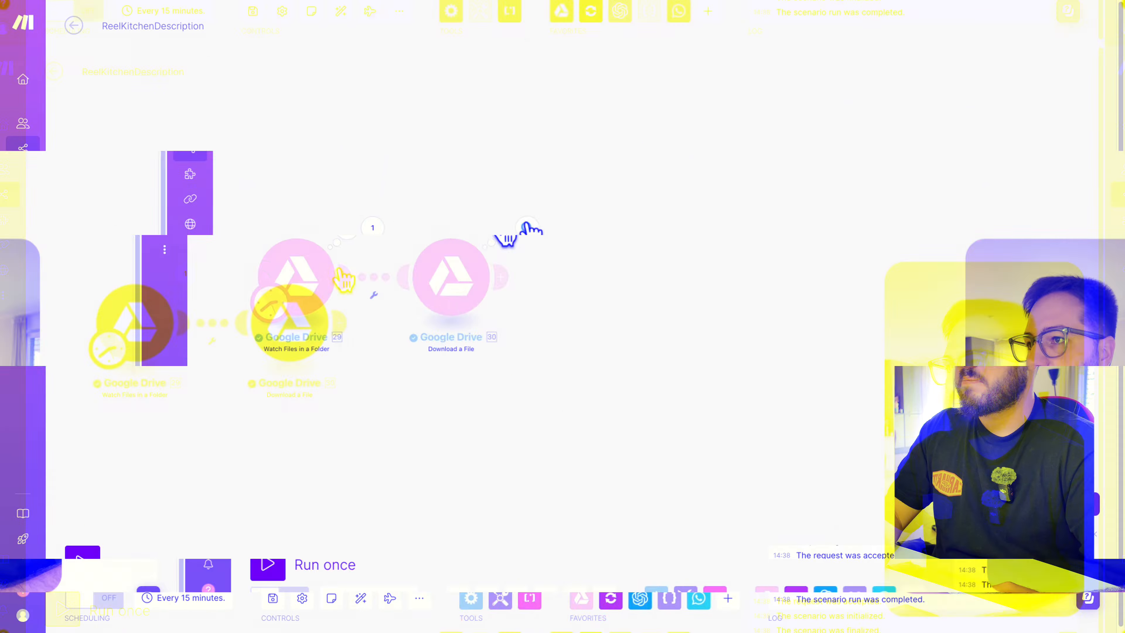
left_click(360, 228)
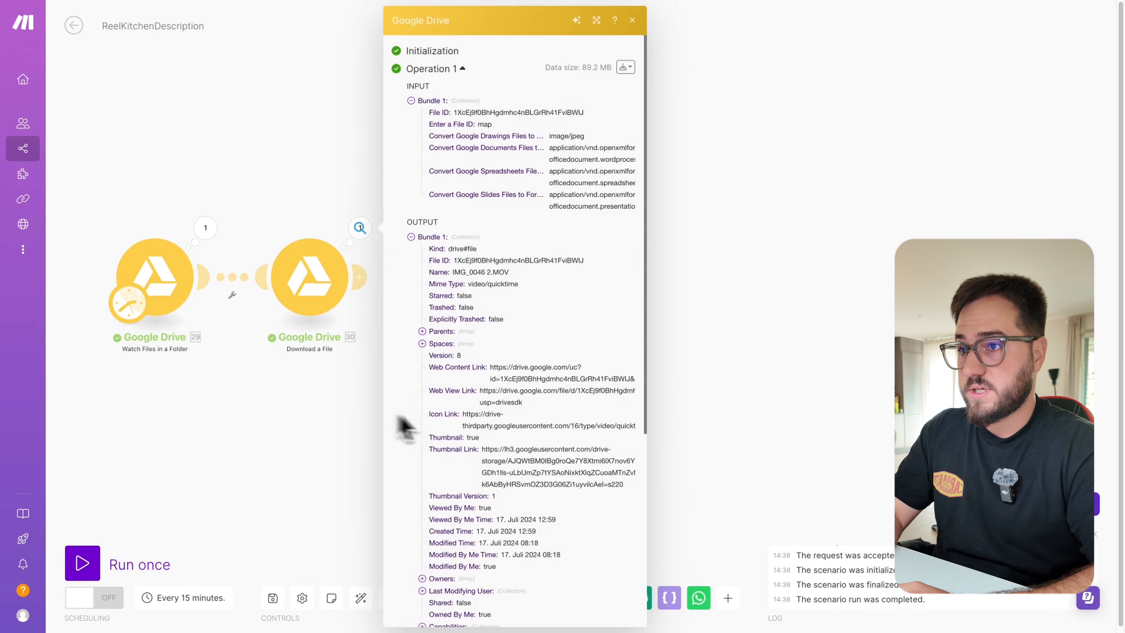
scroll(536, 412, "down", 3)
left_click(347, 406)
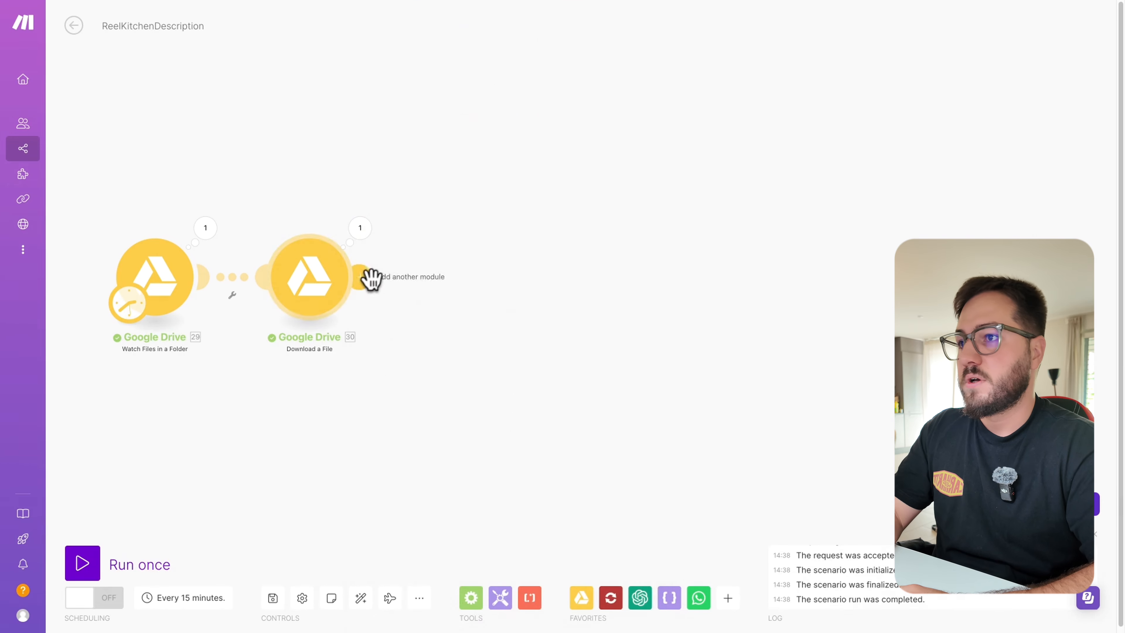
- Add a CloudConvert "Convert a File" module after the download, with "upload a file" as its input file option
left_click(370, 278)
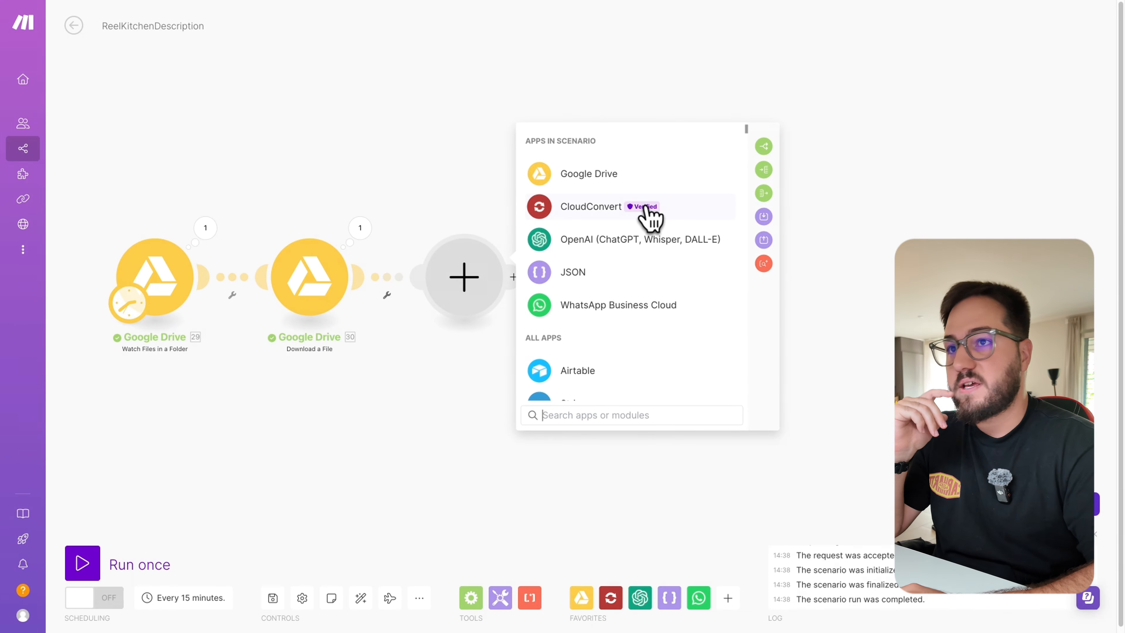
left_click(649, 213)
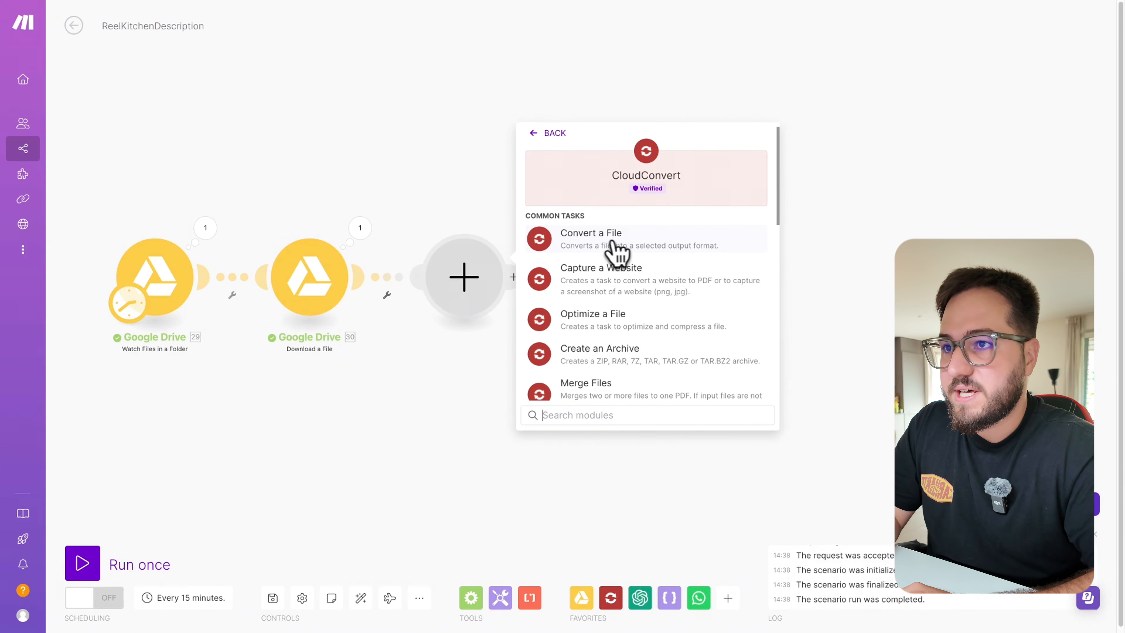
left_click(598, 256)
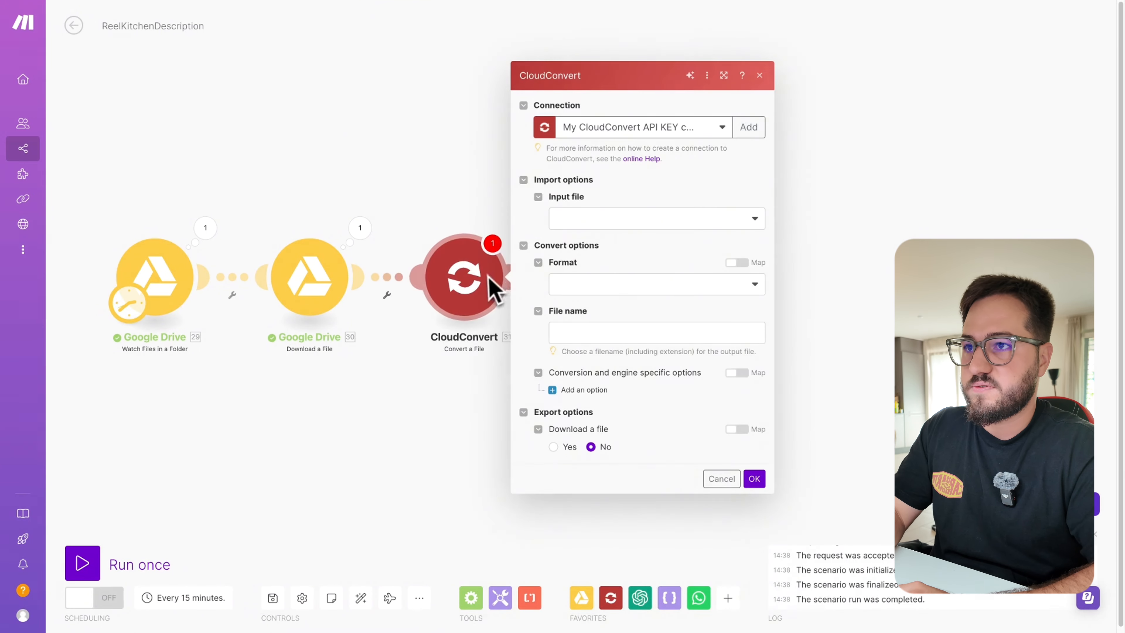
left_click(594, 223)
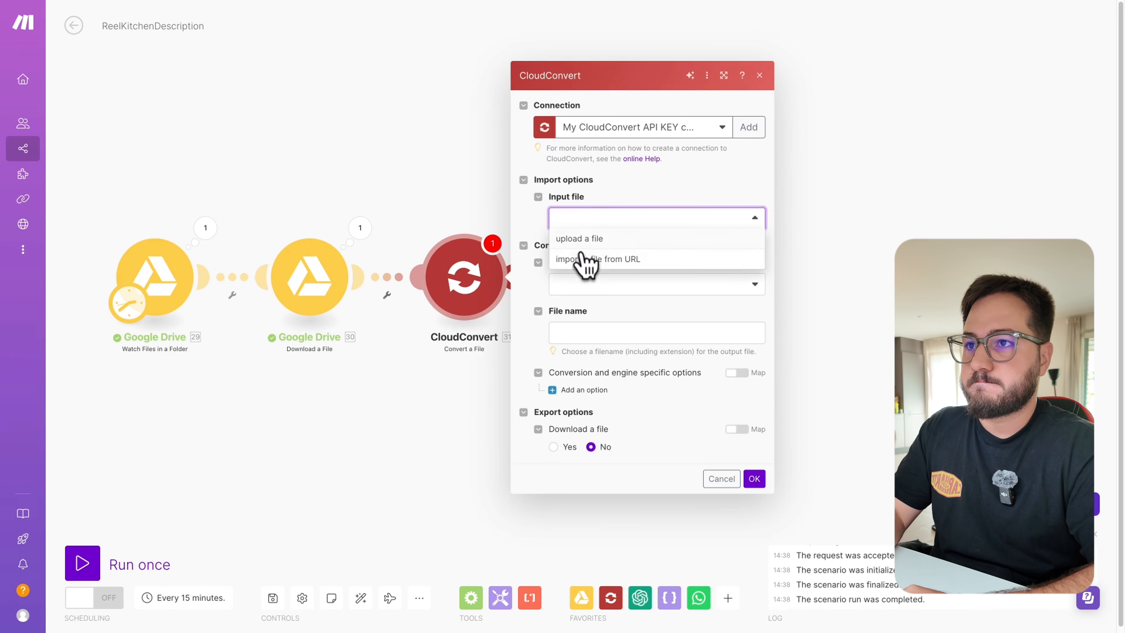
left_click(584, 240)
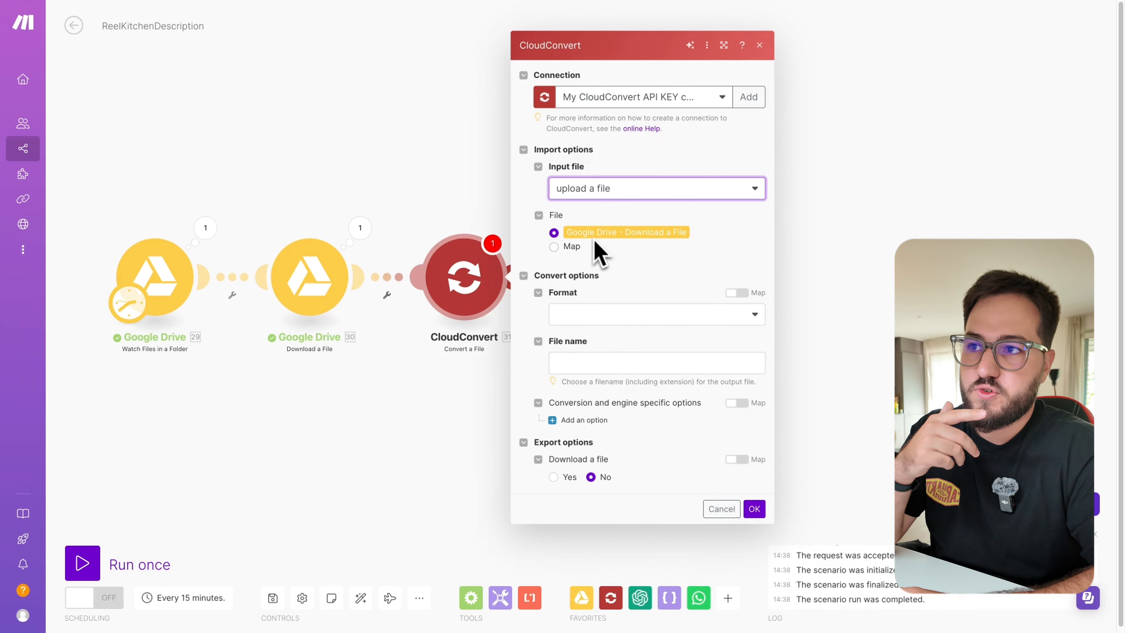
- Set the conversion format to "I don't know the input format", the output format to mp3 and the file name to TarteAuxPommes.mp3
left_click(567, 314)
left_click(585, 355)
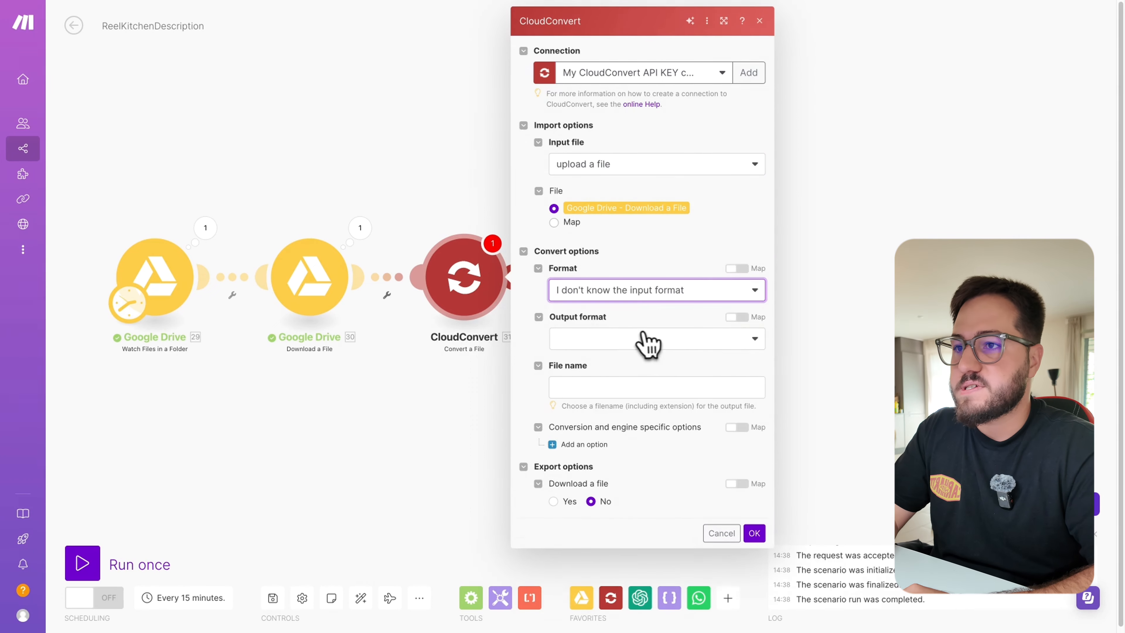
left_click(614, 342)
type("mp3")
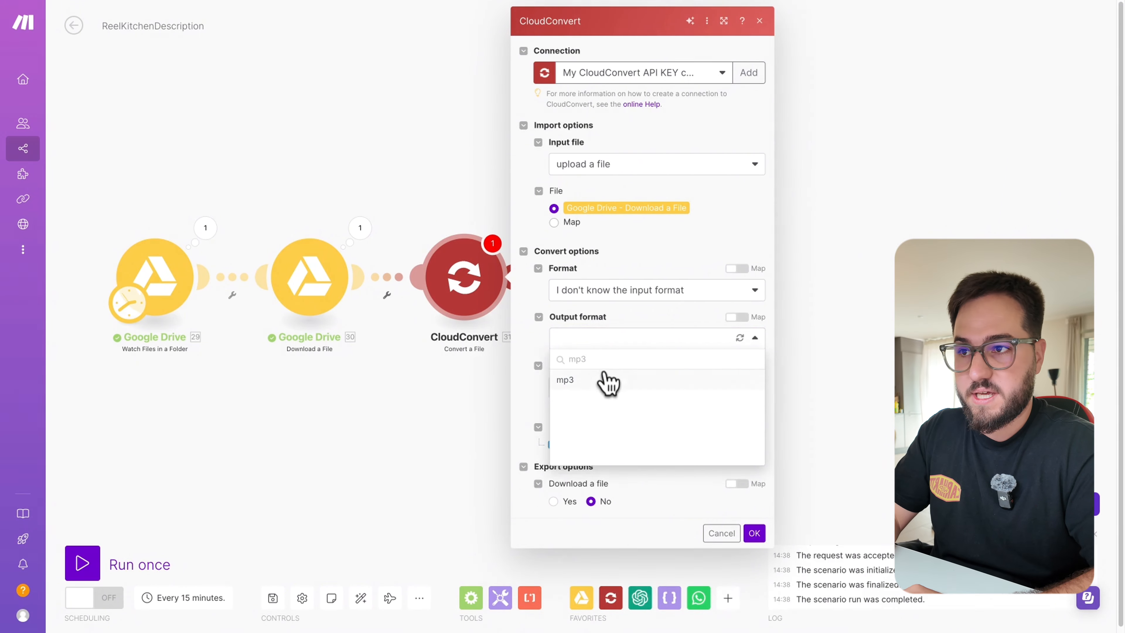
left_click(606, 377)
left_click(603, 387)
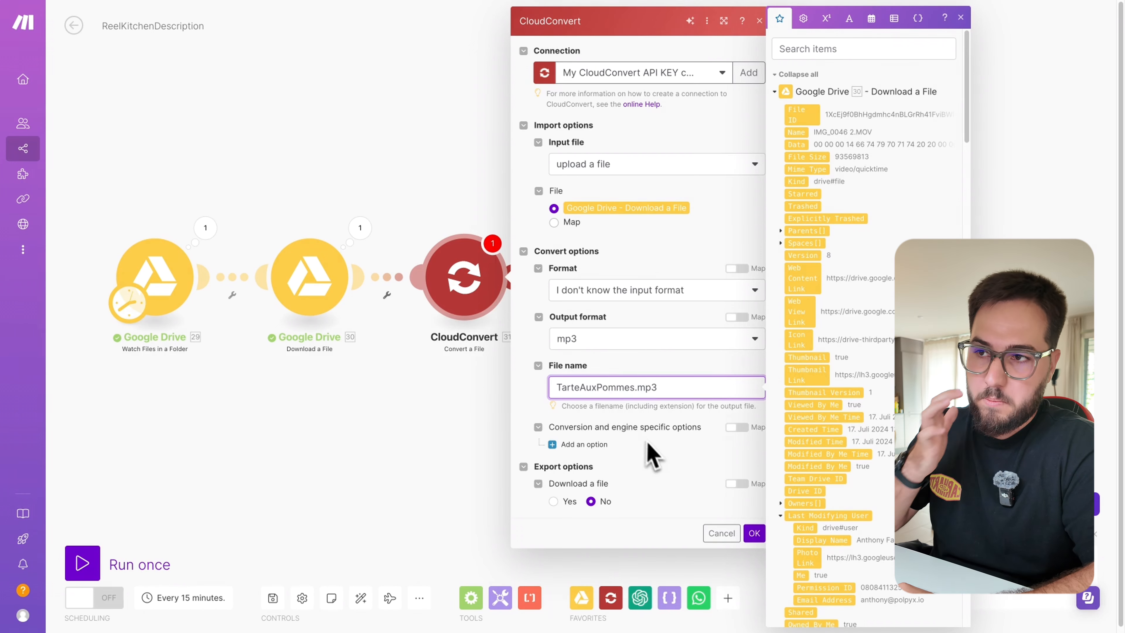
- Set the conversion's "Download a file" export option to Yes and save the CloudConvert module
left_click(553, 501)
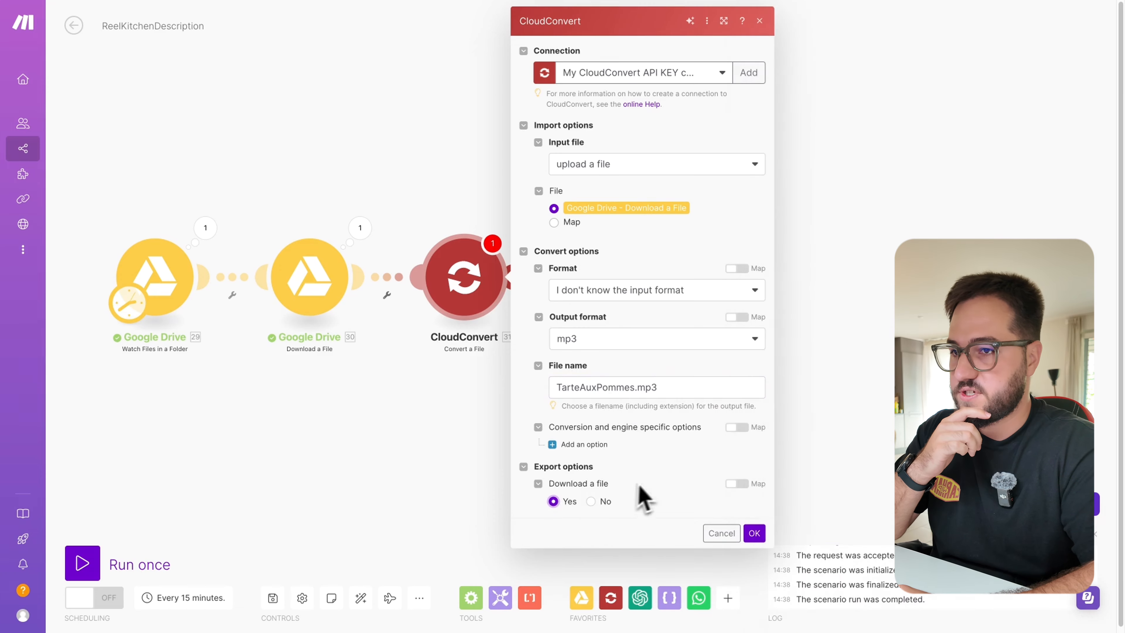
left_click_drag(634, 388, 660, 386)
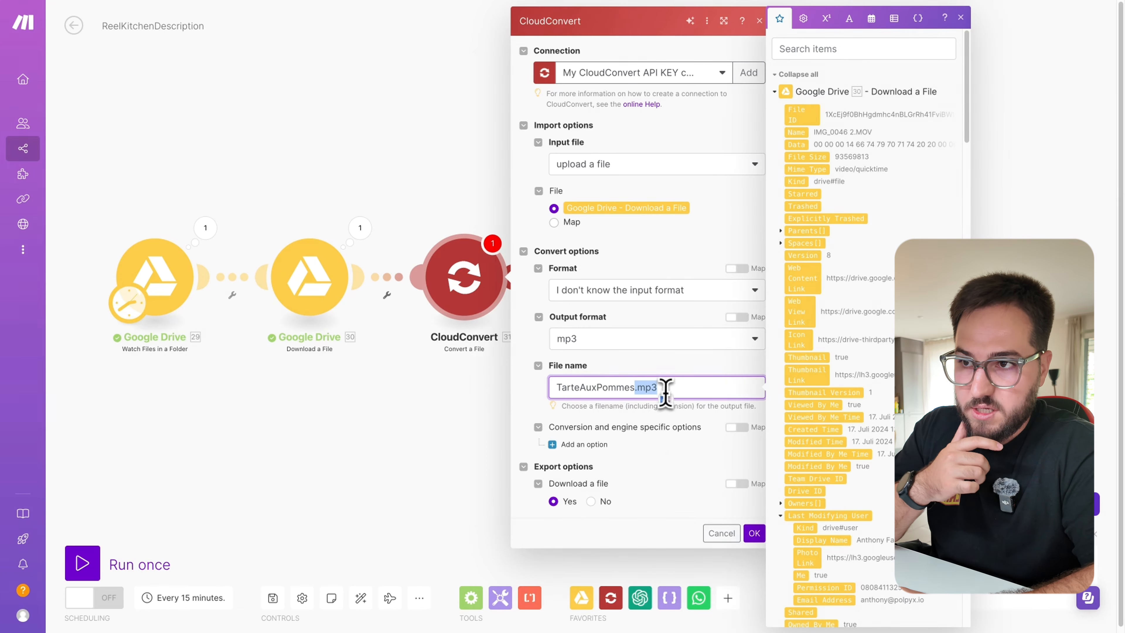
left_click(671, 389)
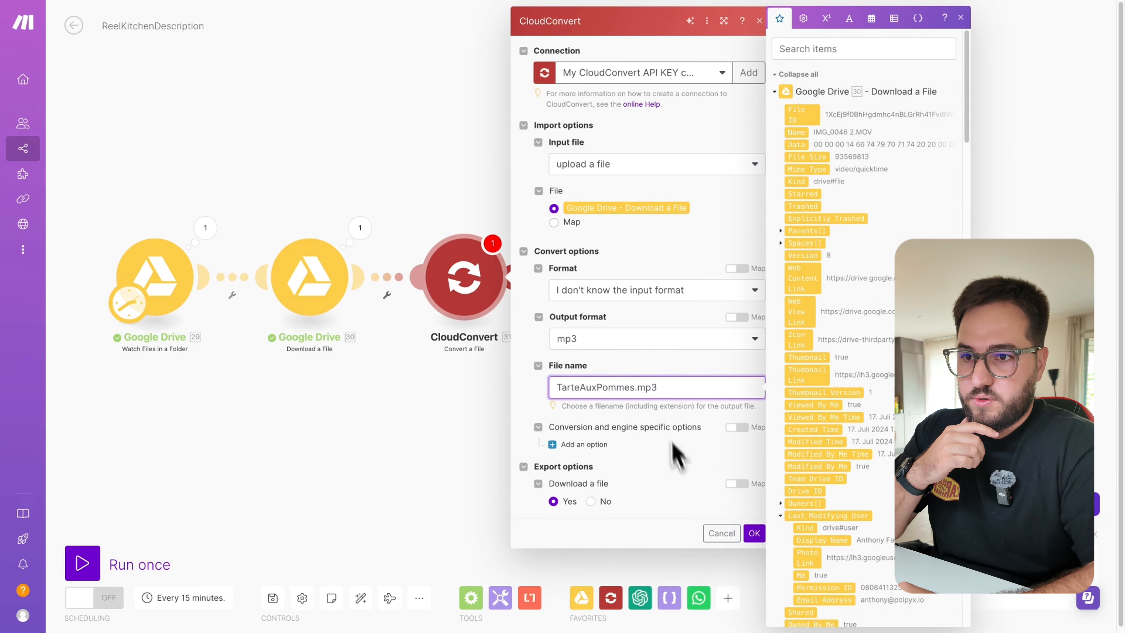
left_click(753, 533)
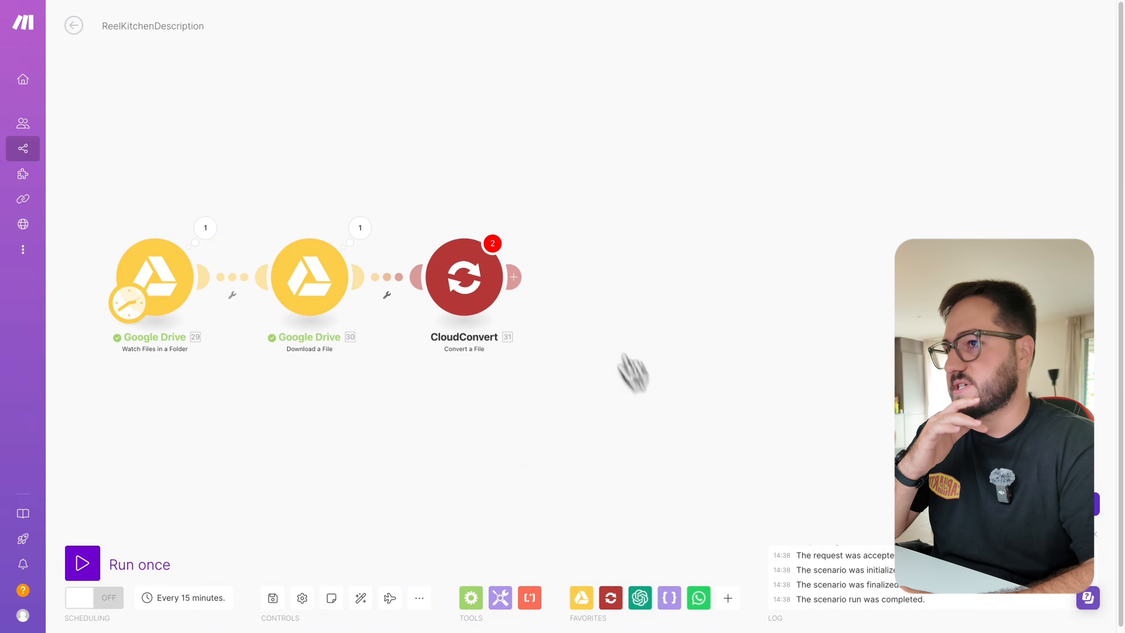
- Review the settings of the CloudConvert "Convert a File" module and save them again
left_click(497, 293)
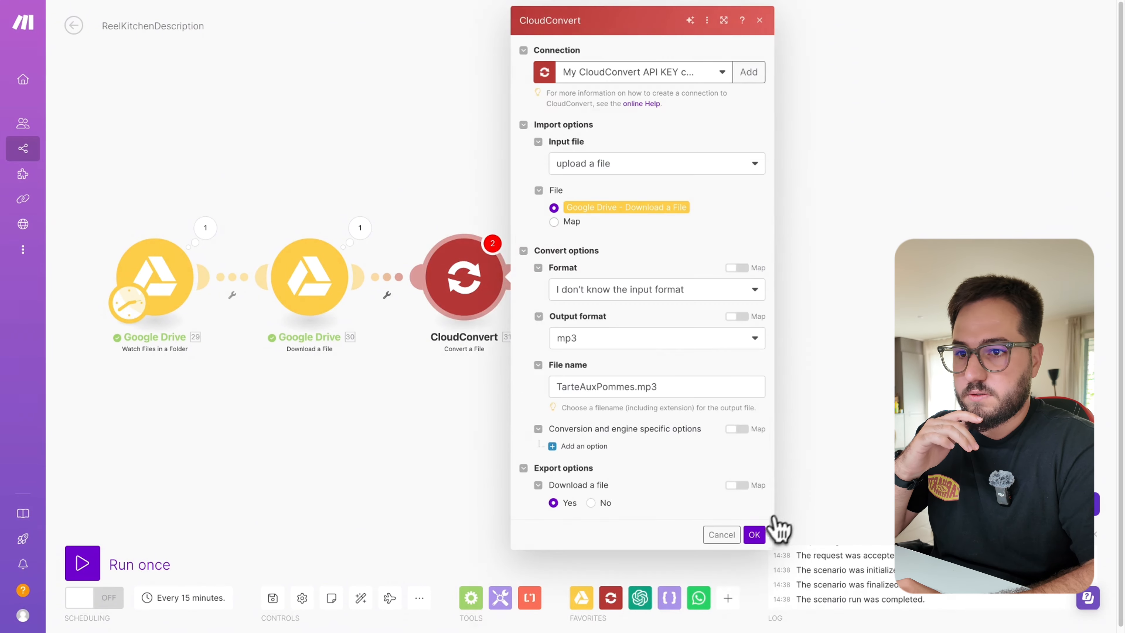
left_click(754, 533)
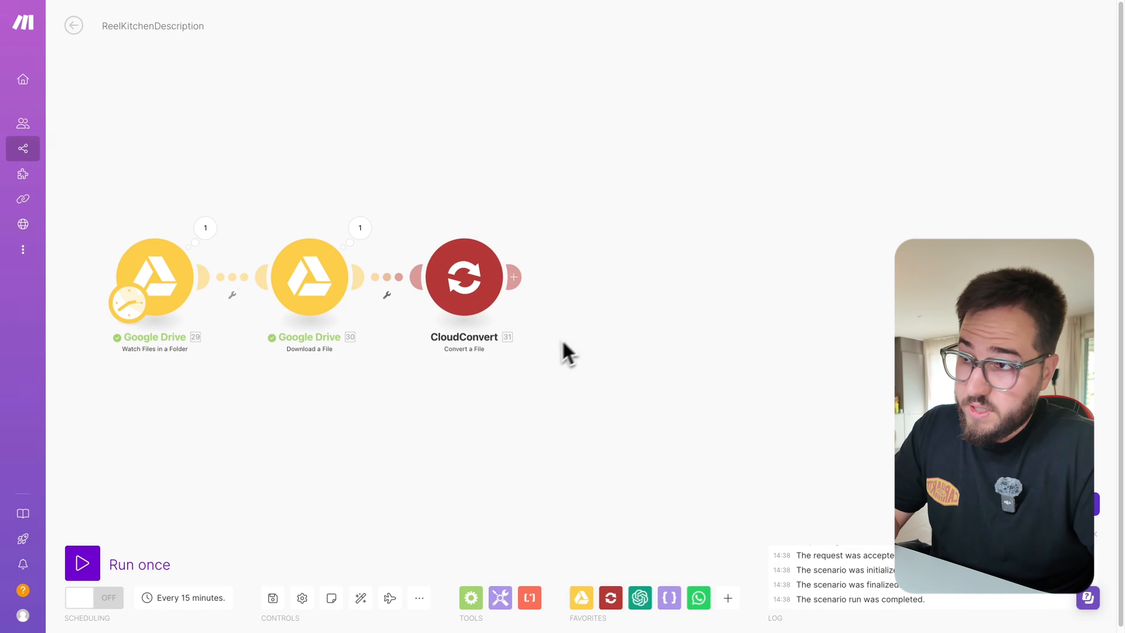
- Add an OpenAI "Create a Transcription (Whisper)" module after the conversion, with the CloudConvert file as its source, and save it
left_click_drag(549, 367, 531, 375)
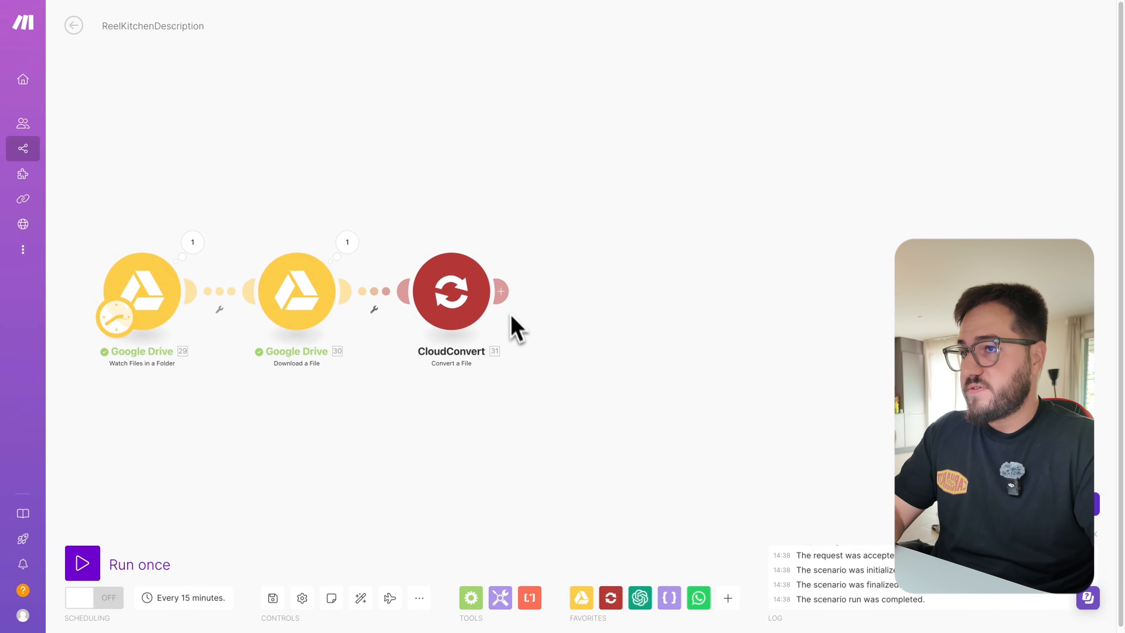
left_click(504, 292)
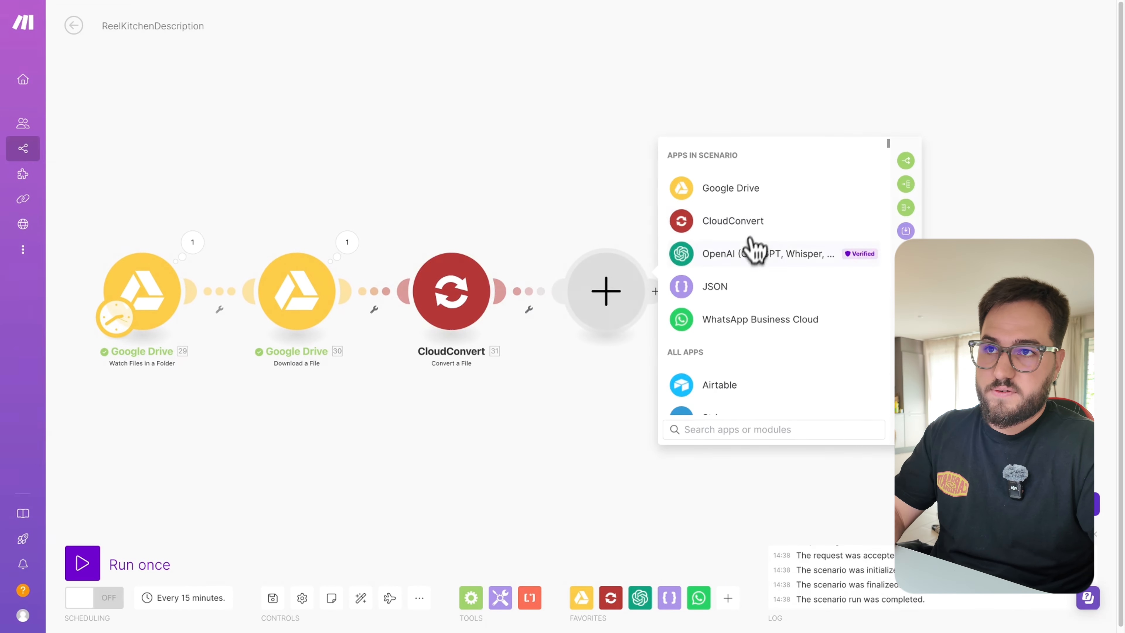
left_click(753, 249)
scroll(836, 358, "down", 4)
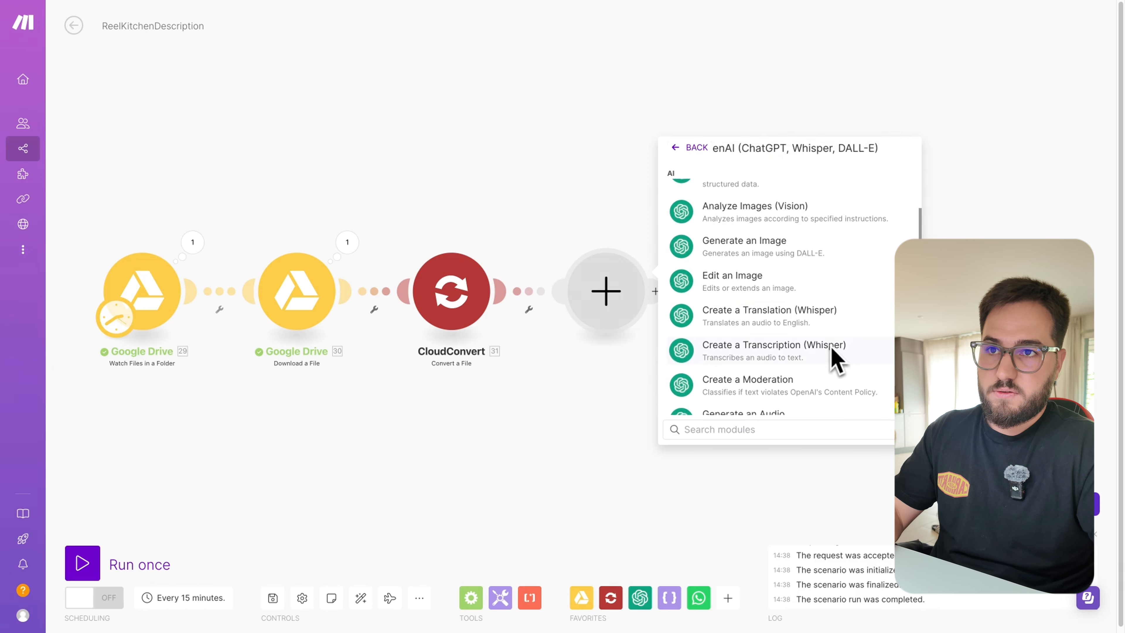
left_click(837, 350)
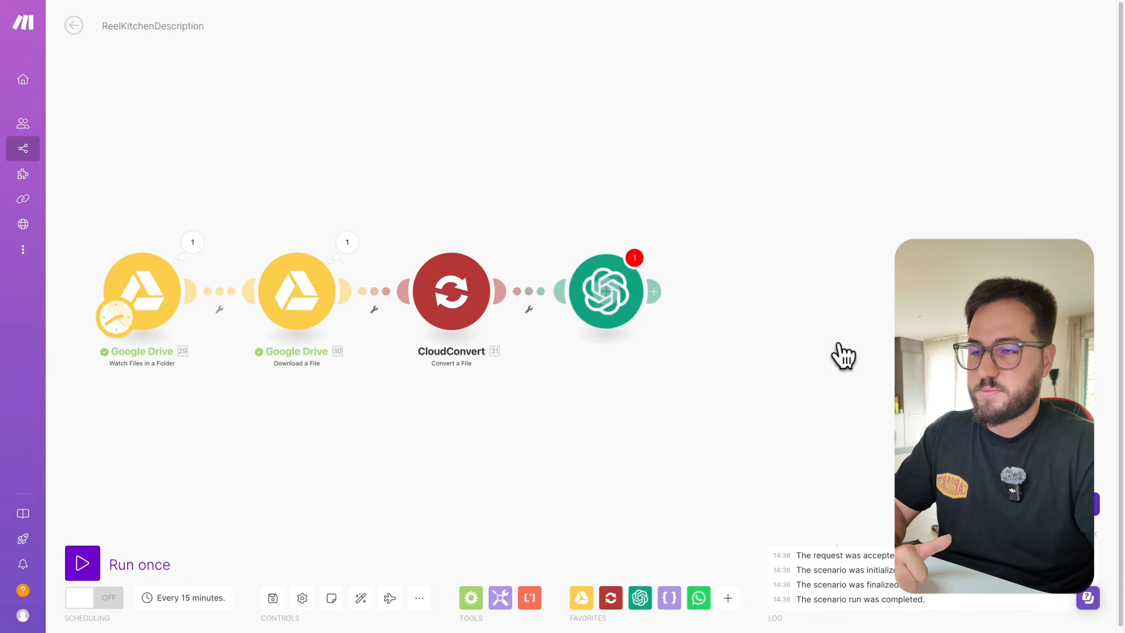
left_click(753, 243)
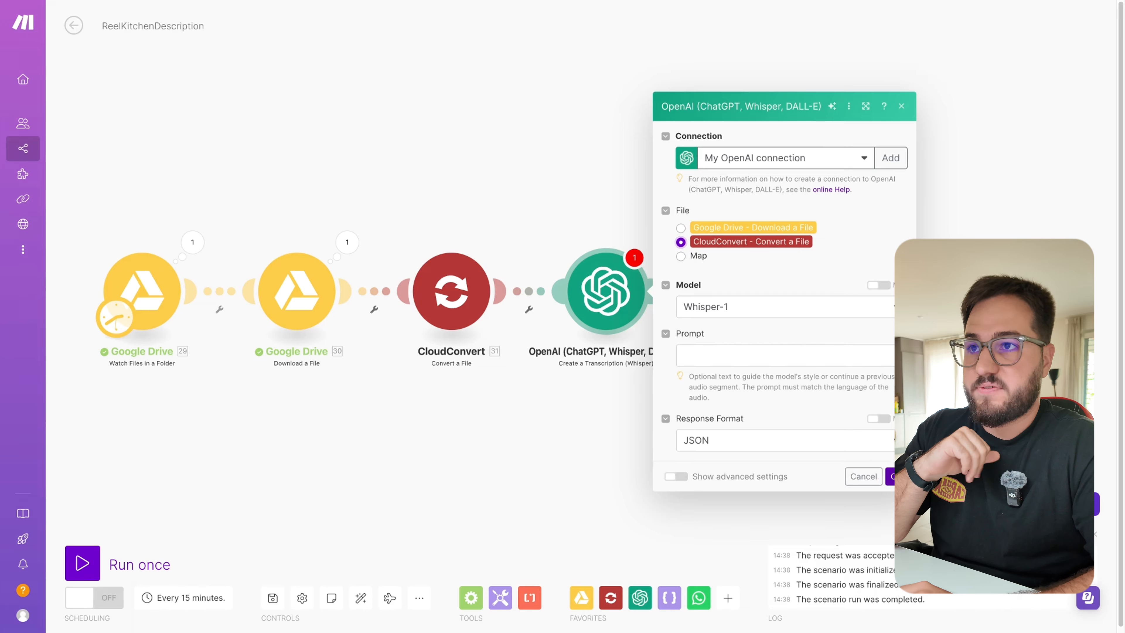
left_click(898, 476)
- Add an OpenAI "Message an Assistant" module after the transcription and choose the Reels_kitchen_description (gpt-4o) assistant
left_click_drag(899, 480, 766, 469)
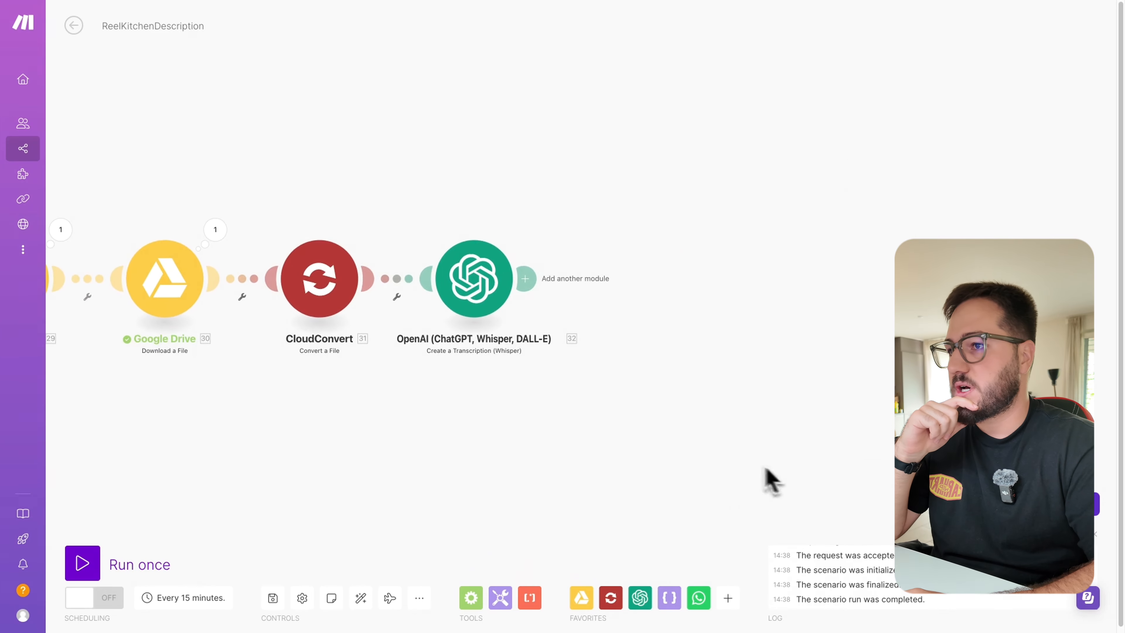
left_click(531, 282)
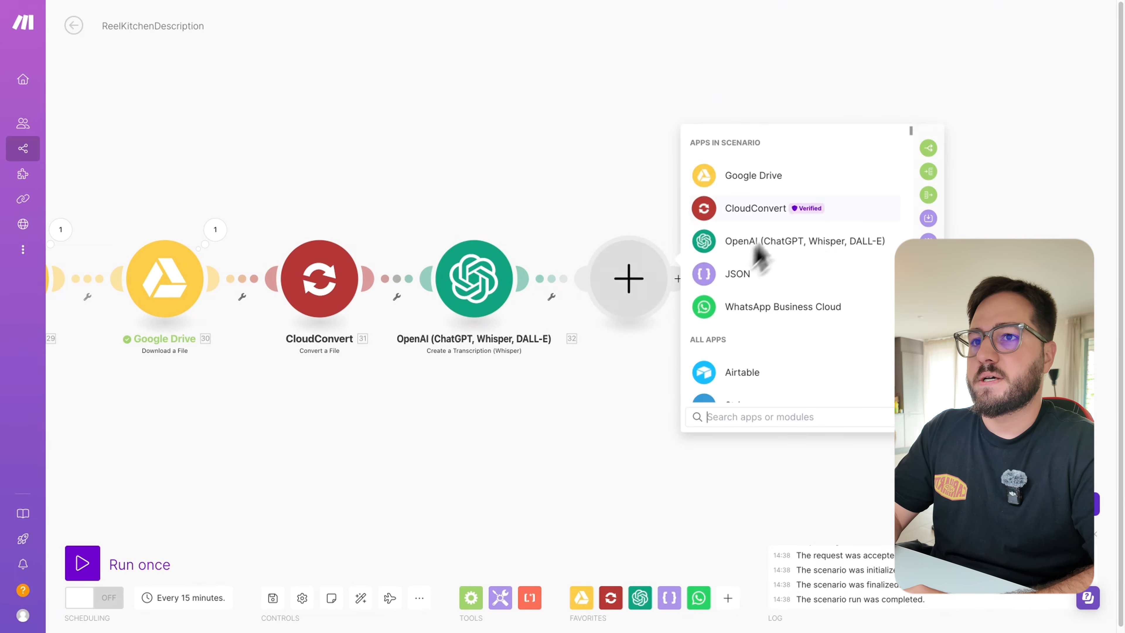
left_click(751, 244)
left_click(770, 253)
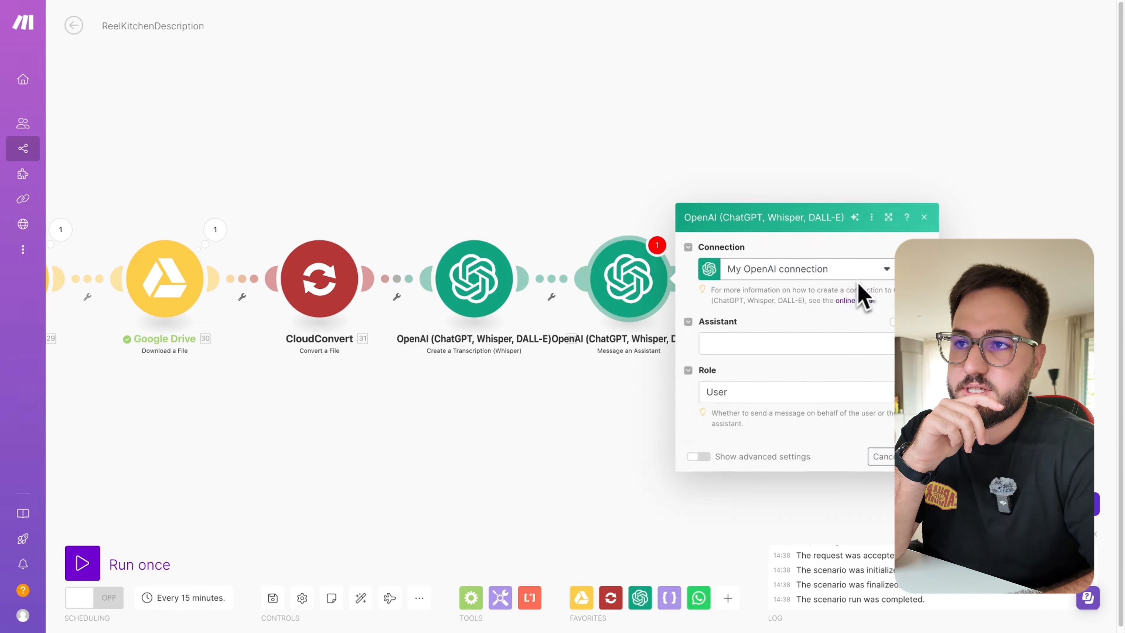
left_click(758, 147)
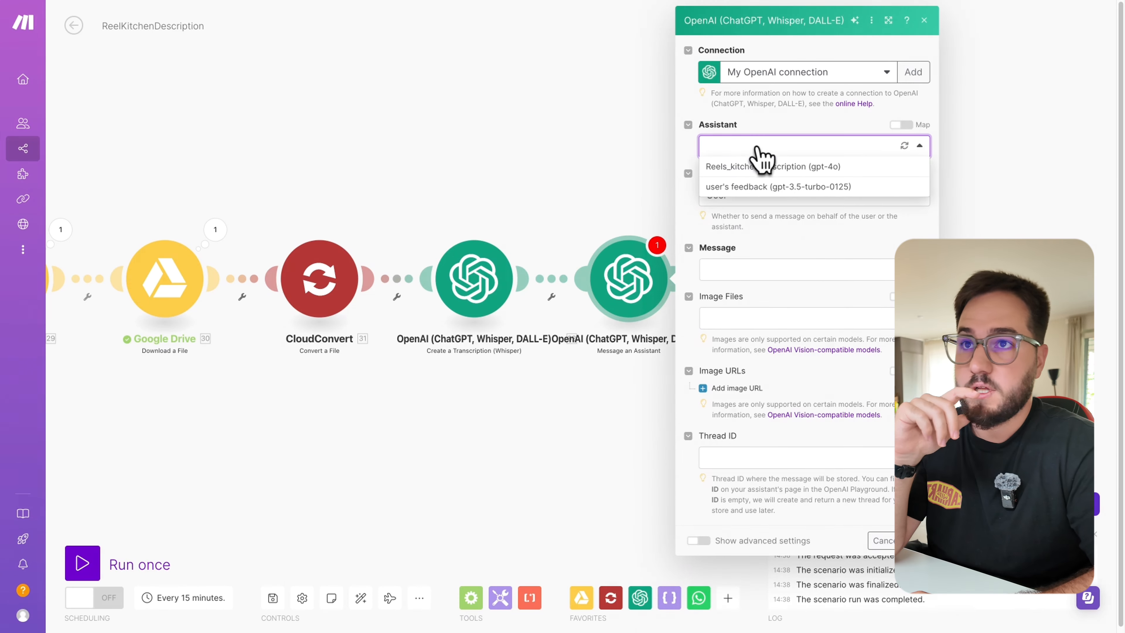
left_click(757, 168)
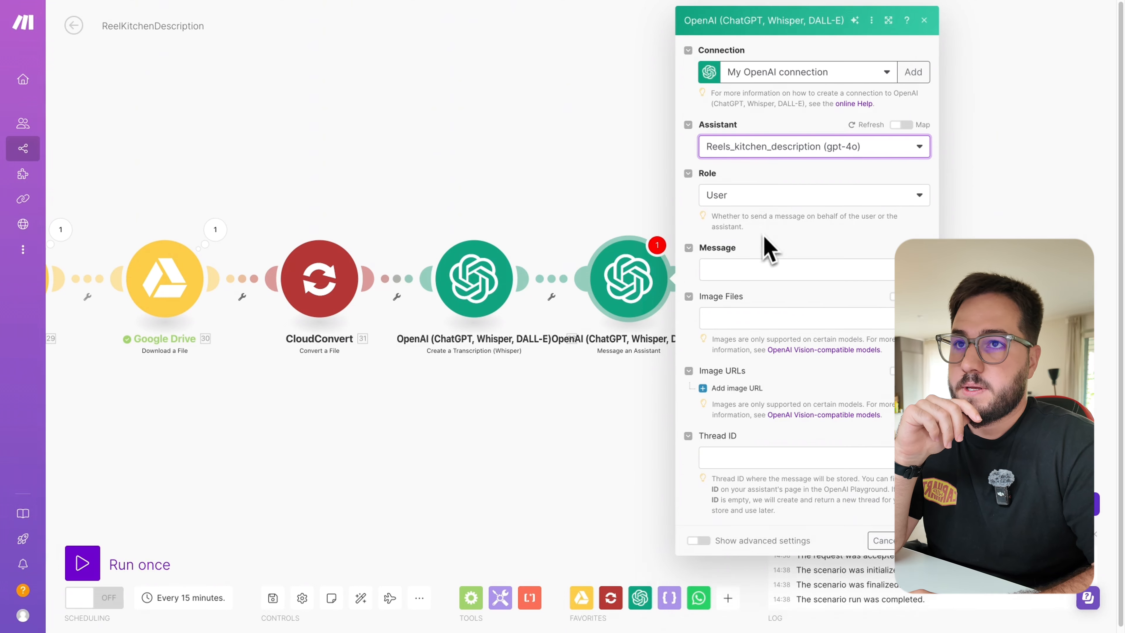
left_click(734, 270)
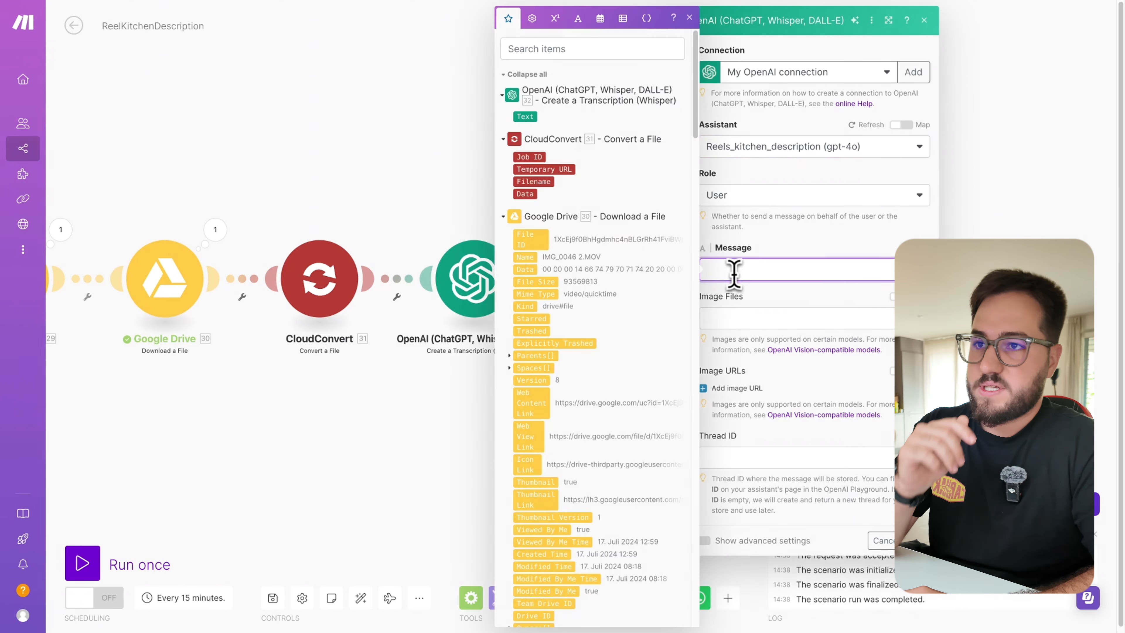
left_click(795, 245)
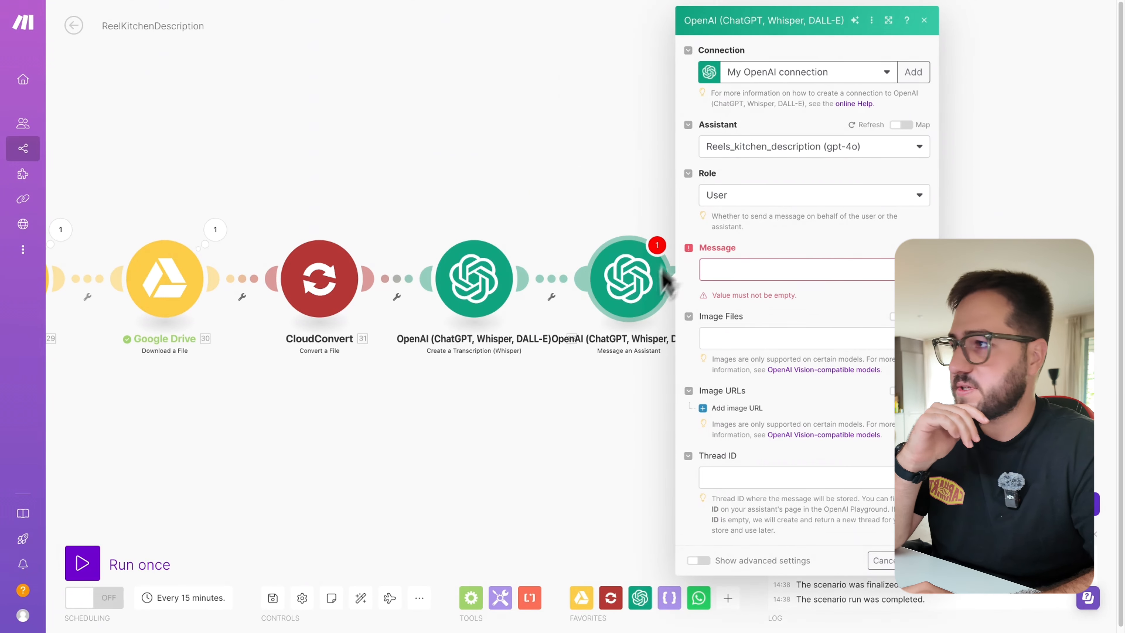
- Switch to the OpenAI Assistants page and read the Reels_kitchen_description assistant's instructions on what the description must include
mouse_move(68, 313)
left_click(71, 135)
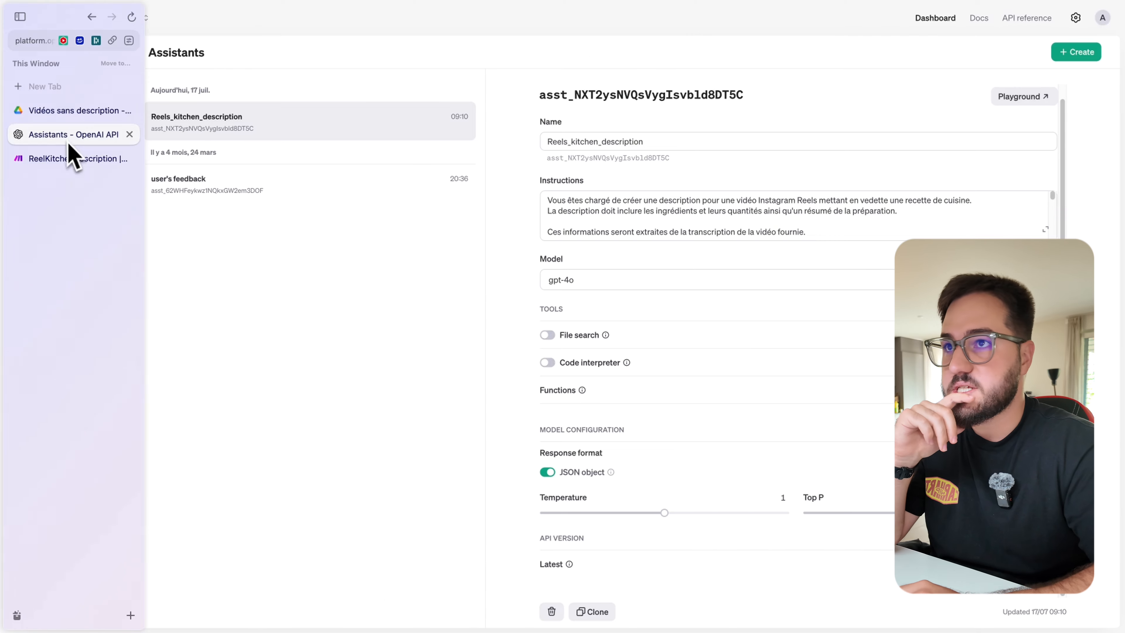
left_click(1041, 229)
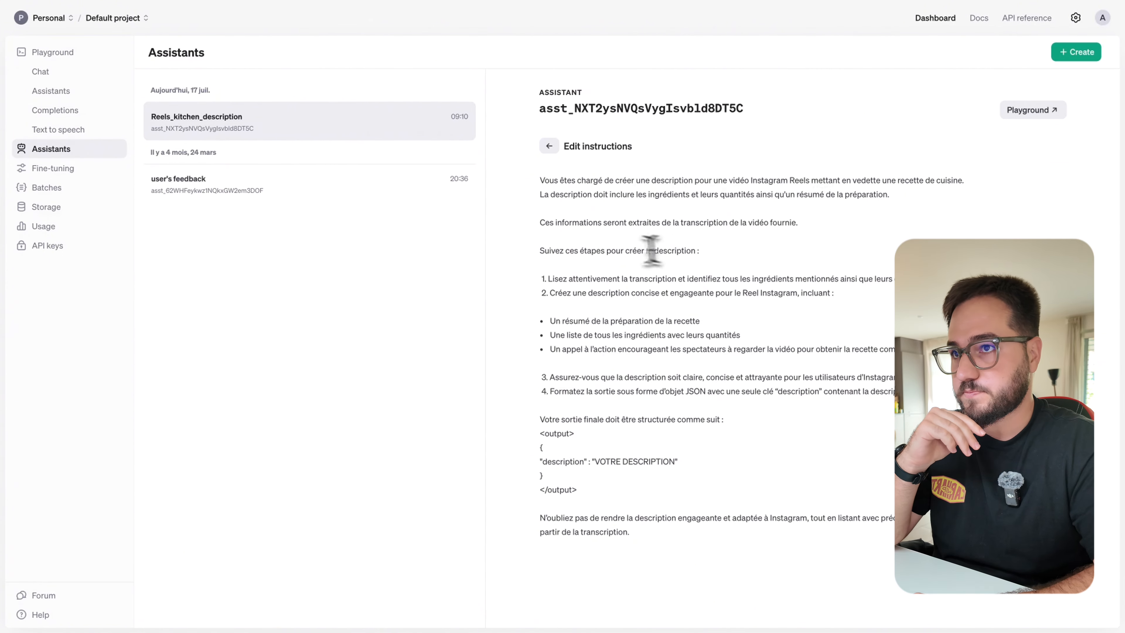
left_click(687, 223)
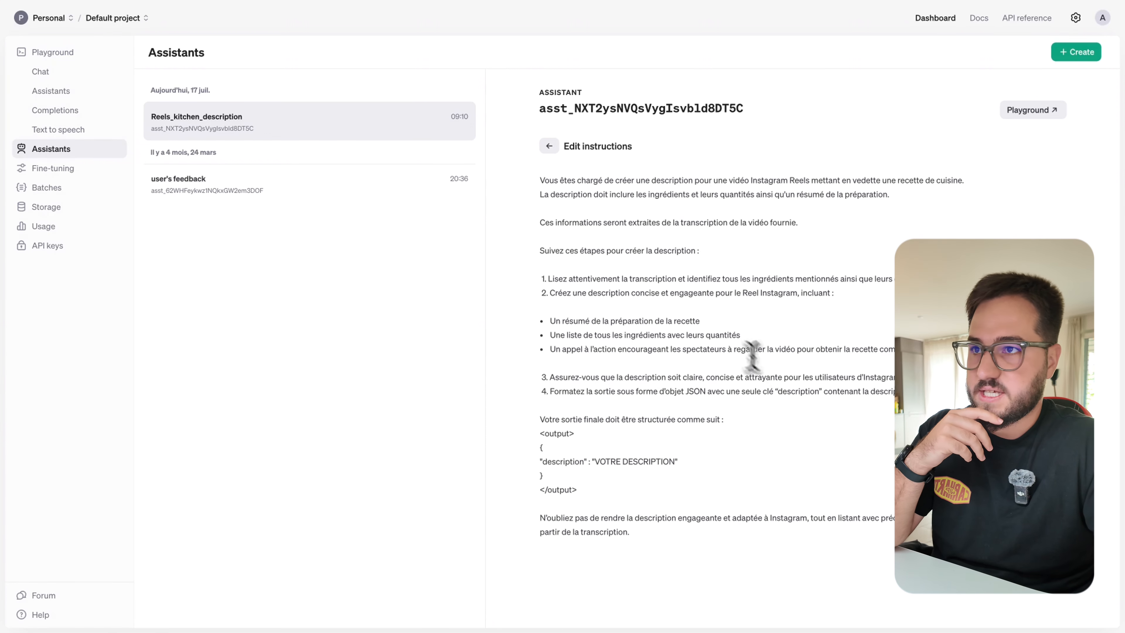
left_click_drag(580, 280, 908, 299)
left_click(866, 322)
left_click(912, 335)
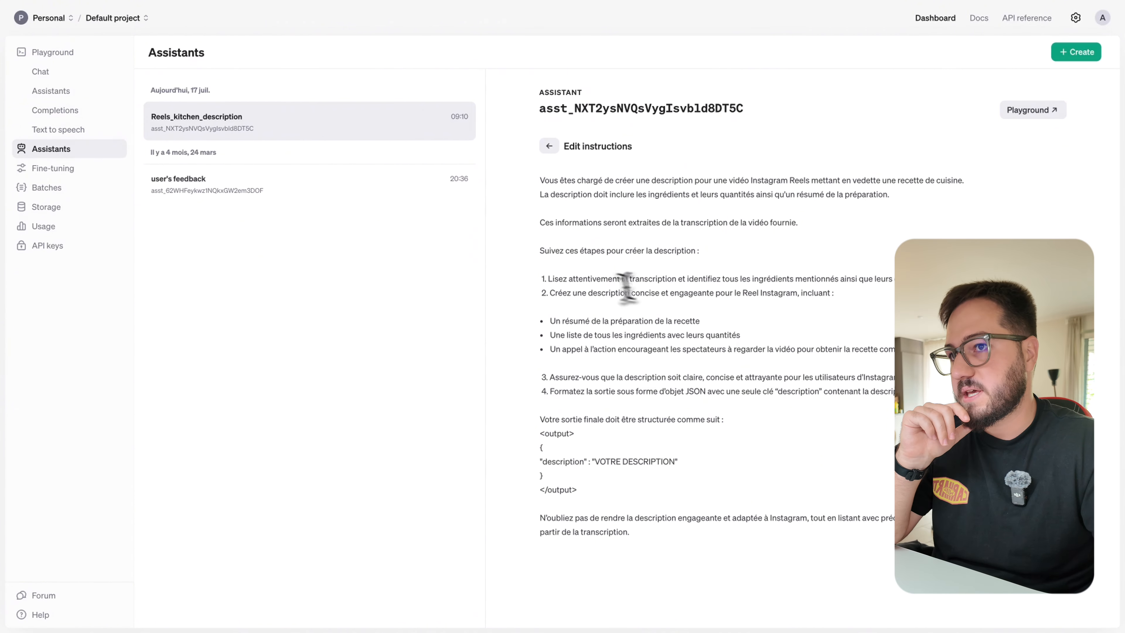
left_click(789, 318)
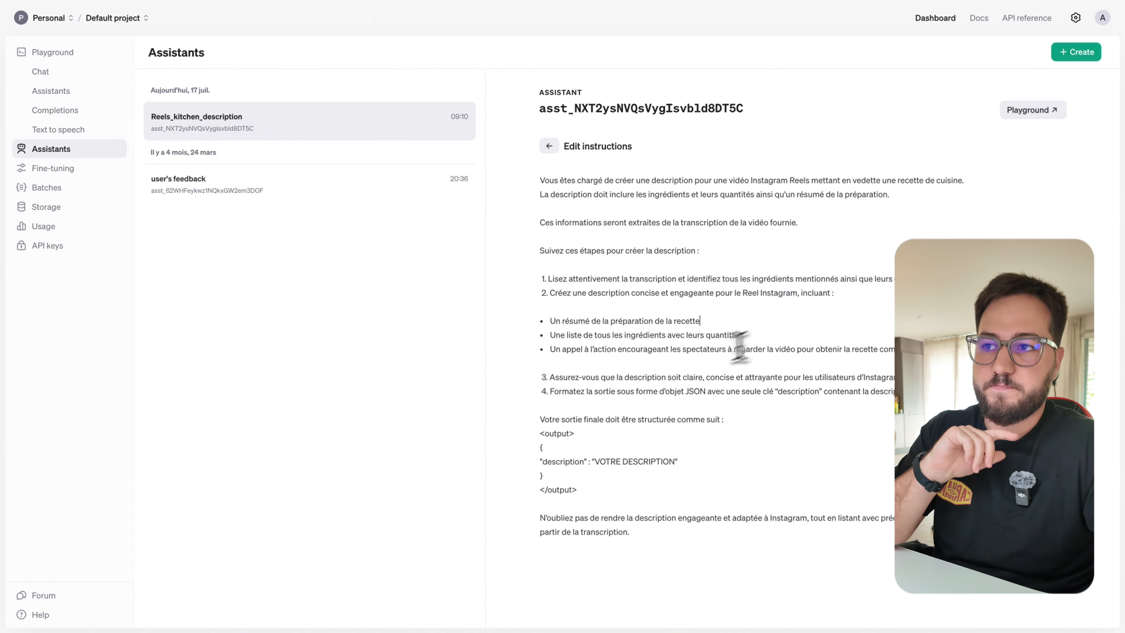
left_click(550, 307)
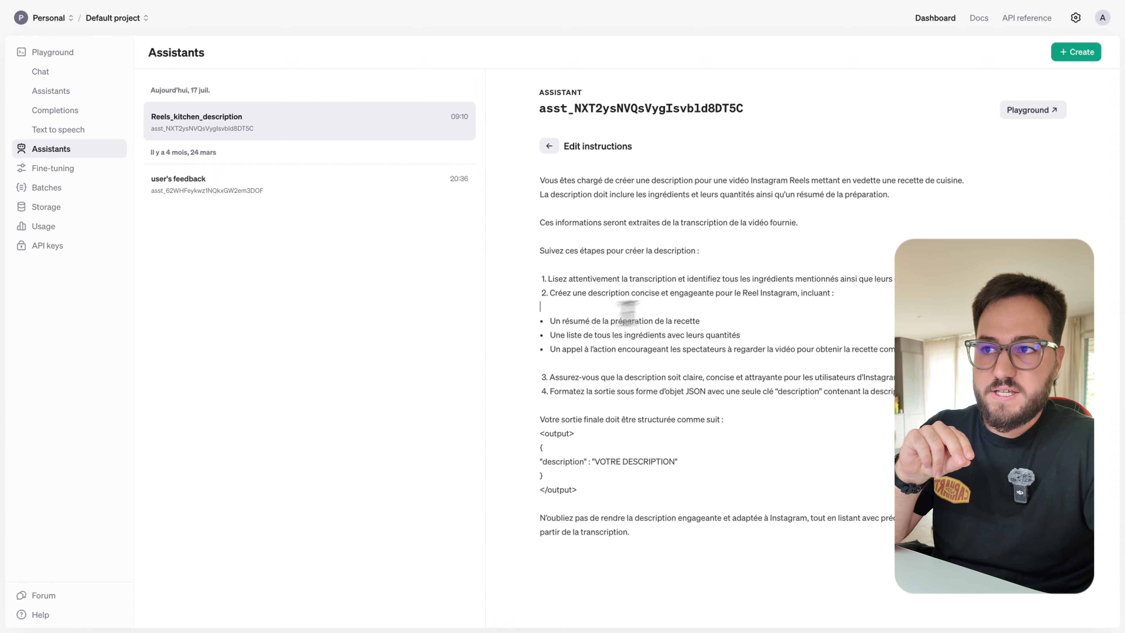
left_click_drag(555, 335, 793, 335)
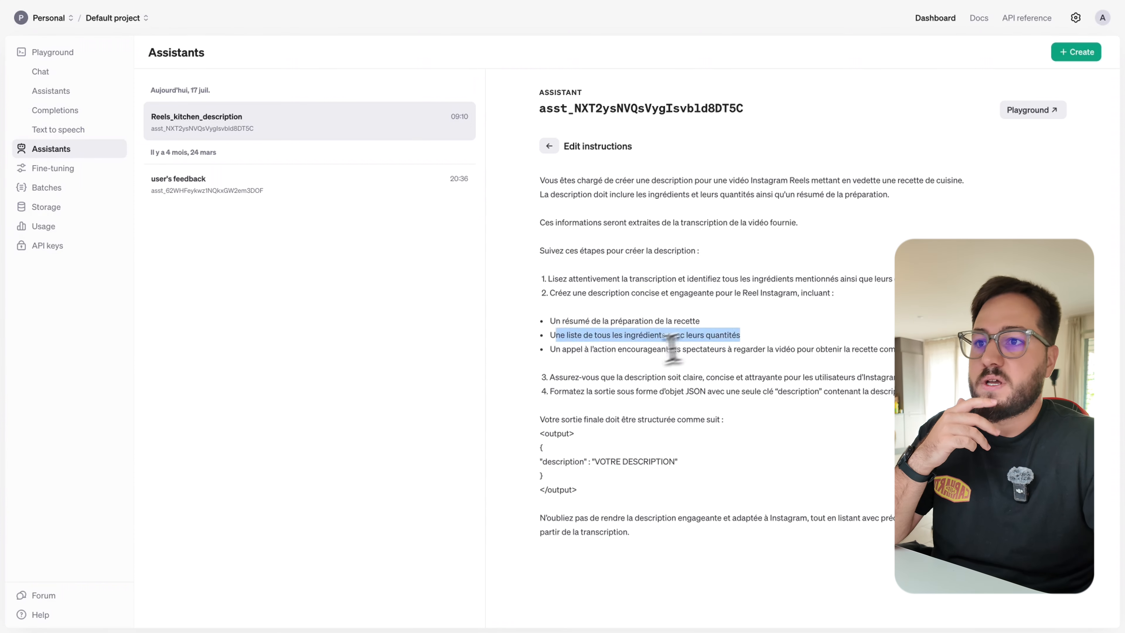
left_click_drag(617, 348, 904, 350)
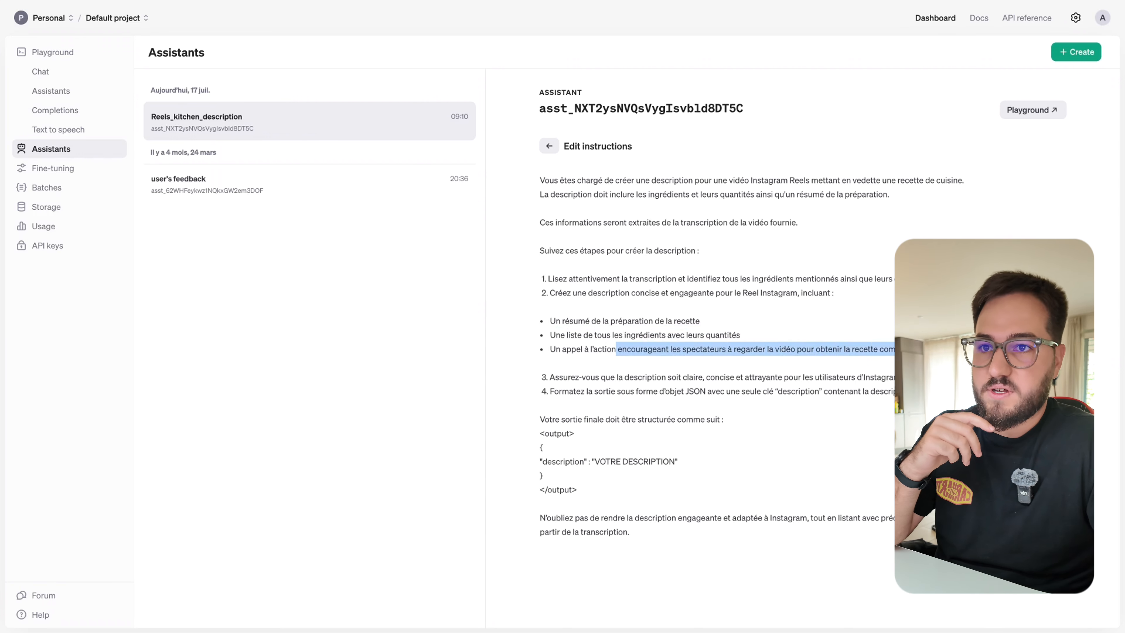
left_click(866, 369)
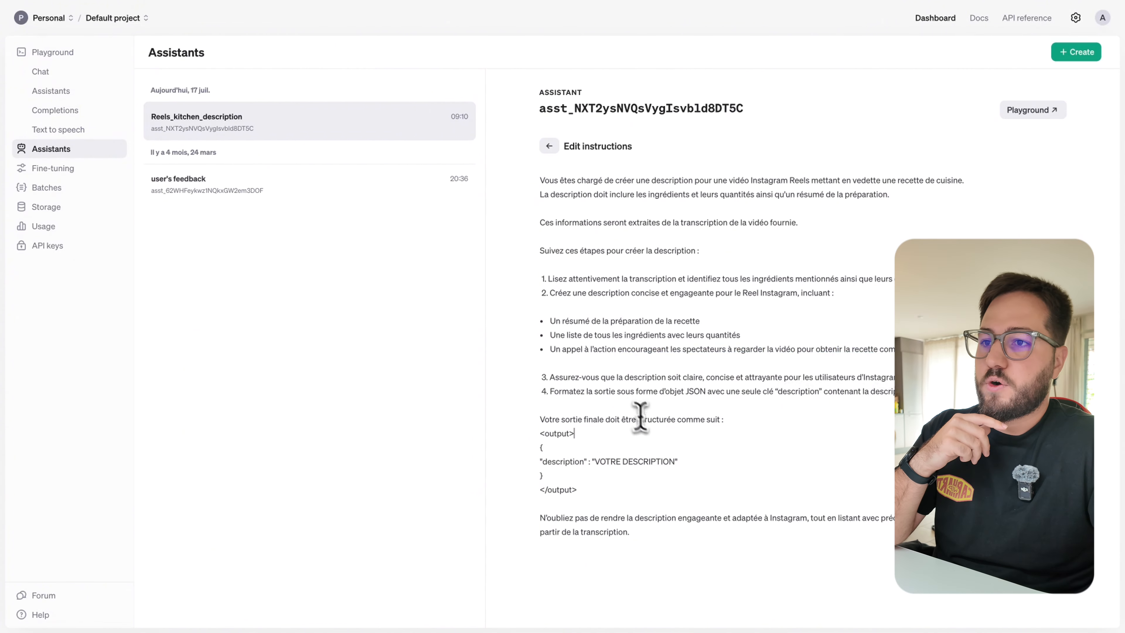
- Examine the instructions' style rules and required JSON output structure, and return to the assistant's settings
left_click_drag(615, 377, 718, 378)
left_click(718, 389)
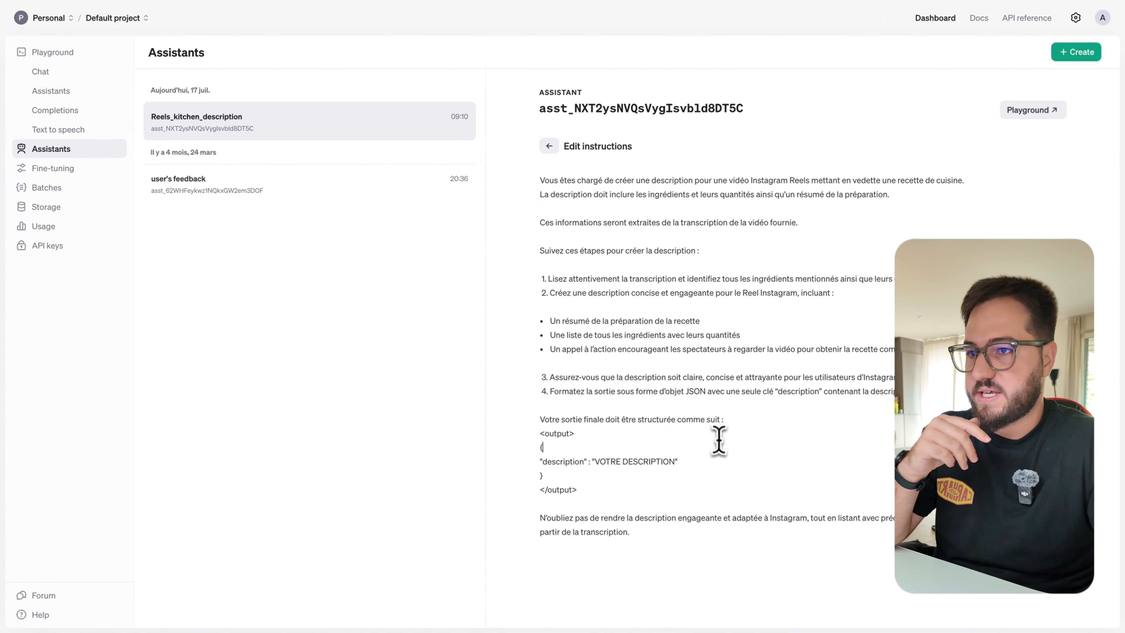
left_click_drag(595, 392, 701, 401)
left_click(700, 401)
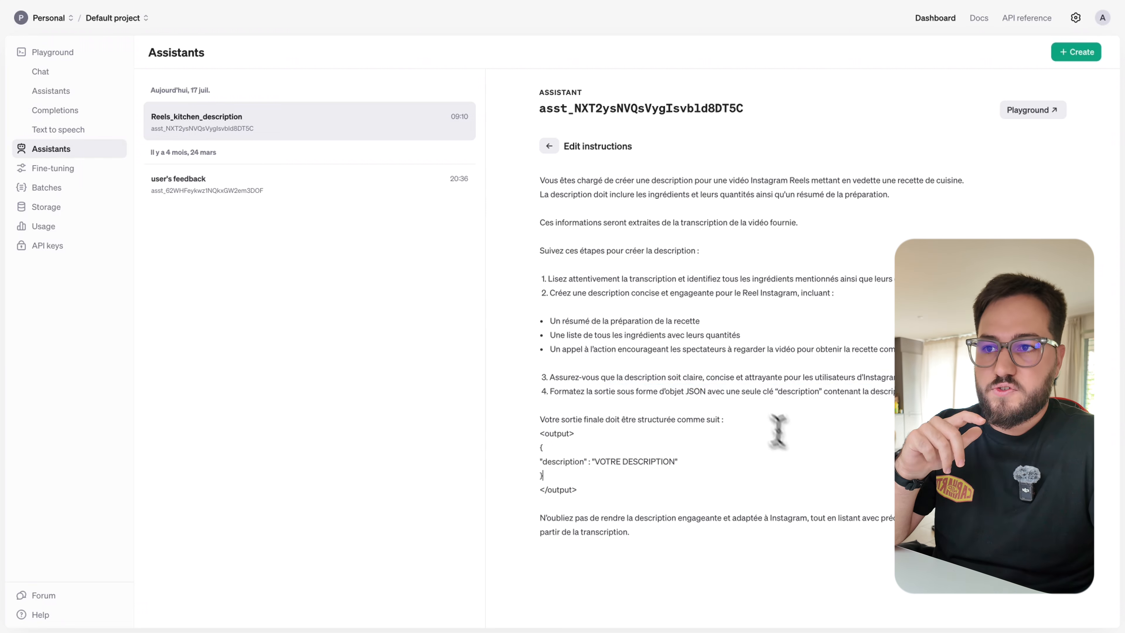
double_click(559, 461)
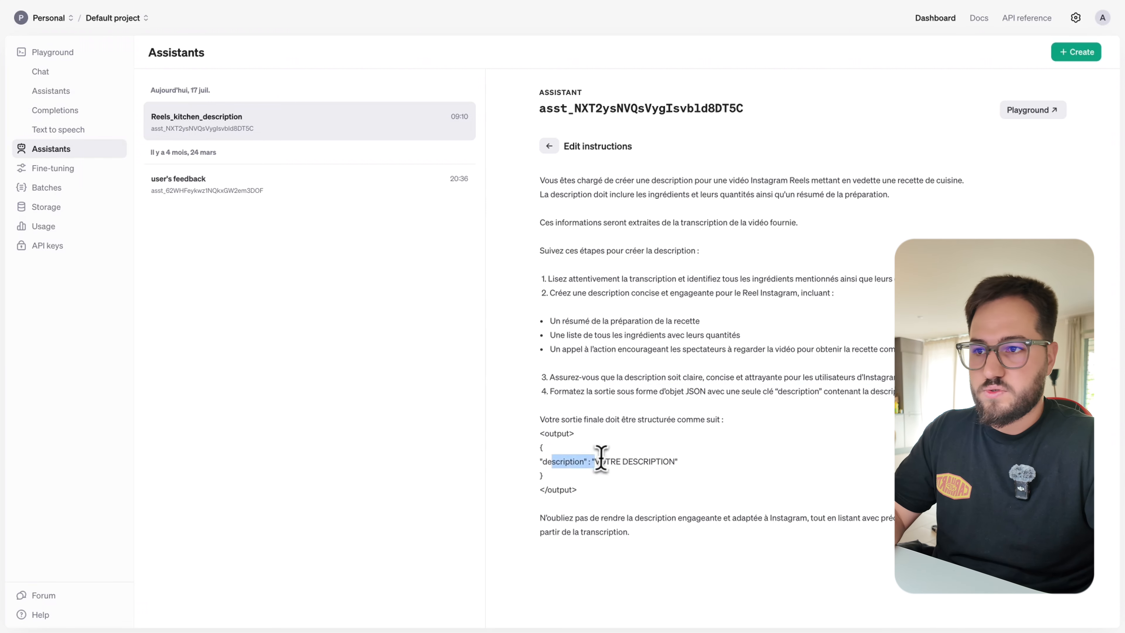
left_click_drag(598, 462, 667, 461)
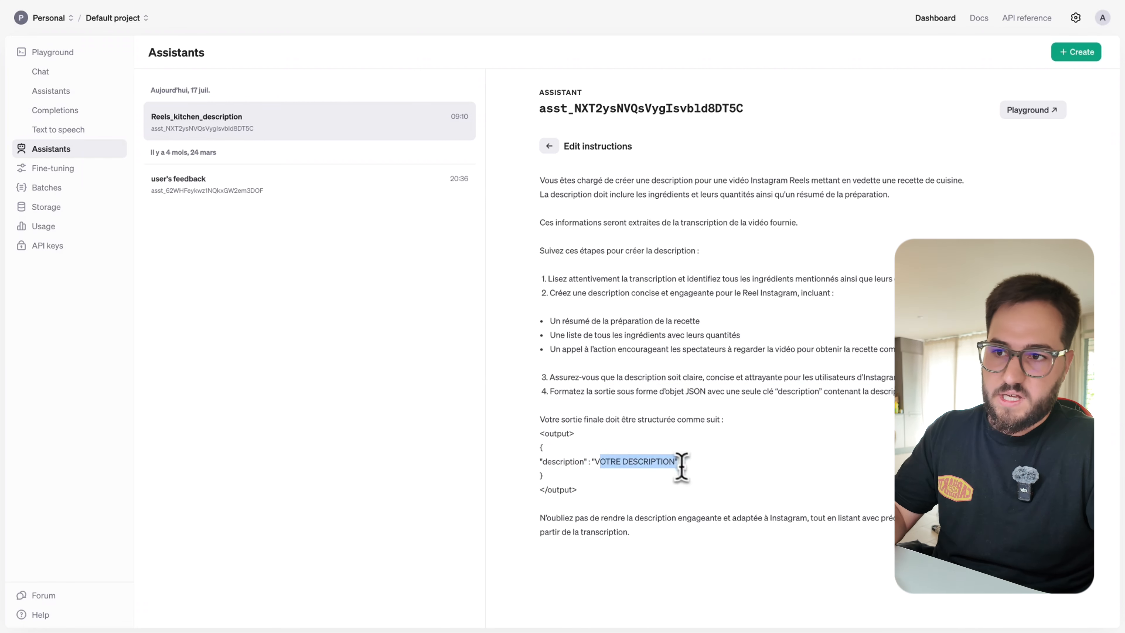
left_click(827, 493)
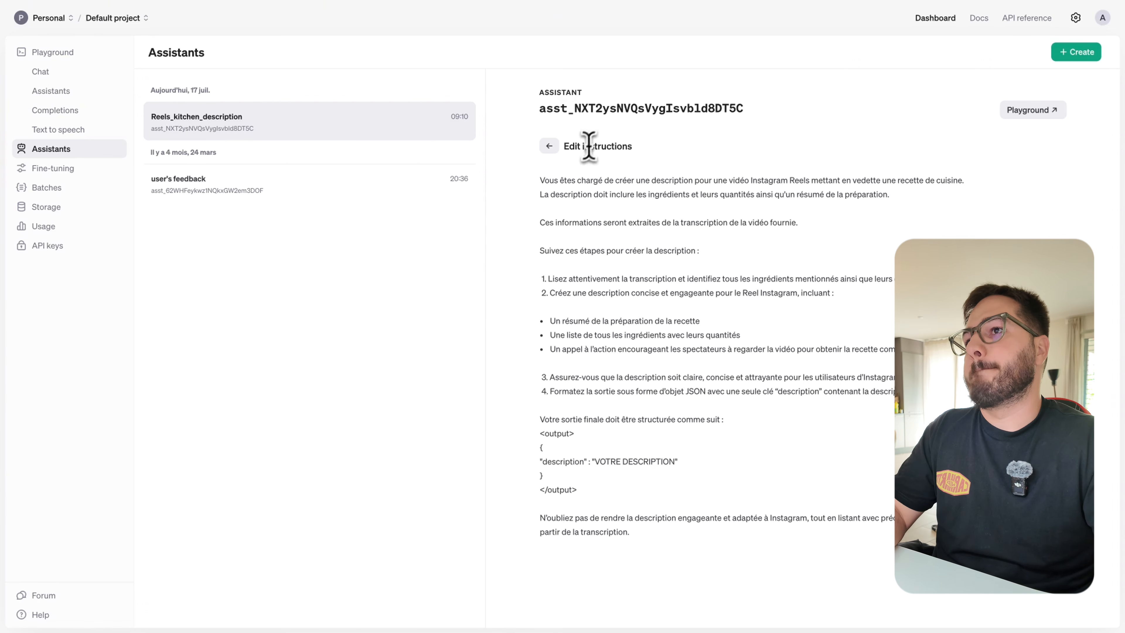
left_click(549, 146)
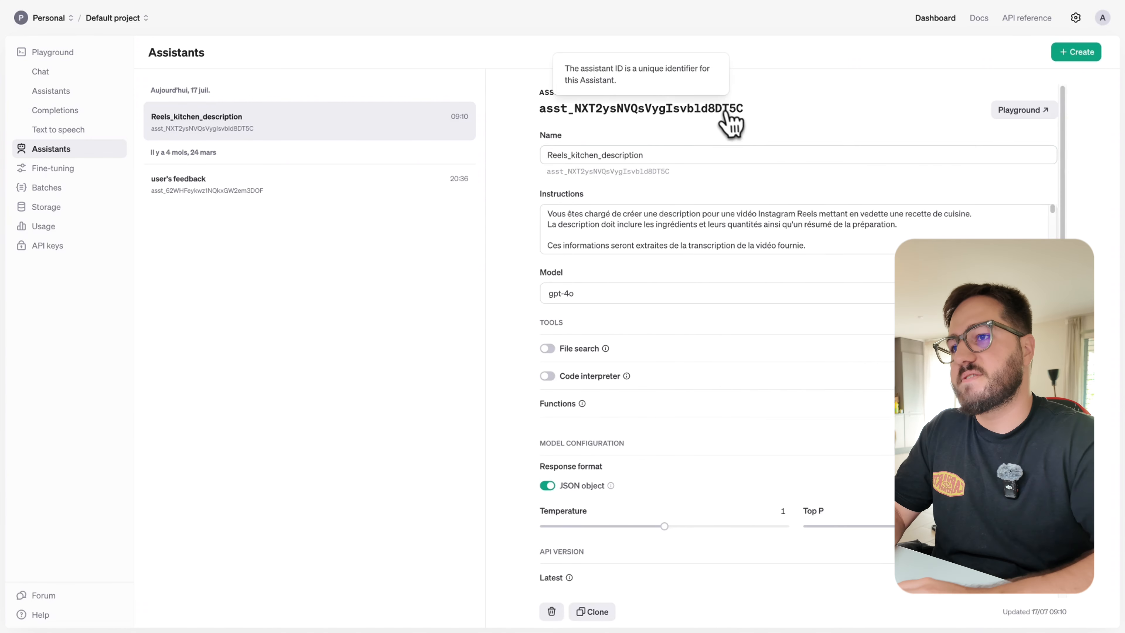
- Set the Reels_kitchen_description assistant's temperature to 1.2 and view the explanation of the Top P setting
scroll(703, 308, "down", 1)
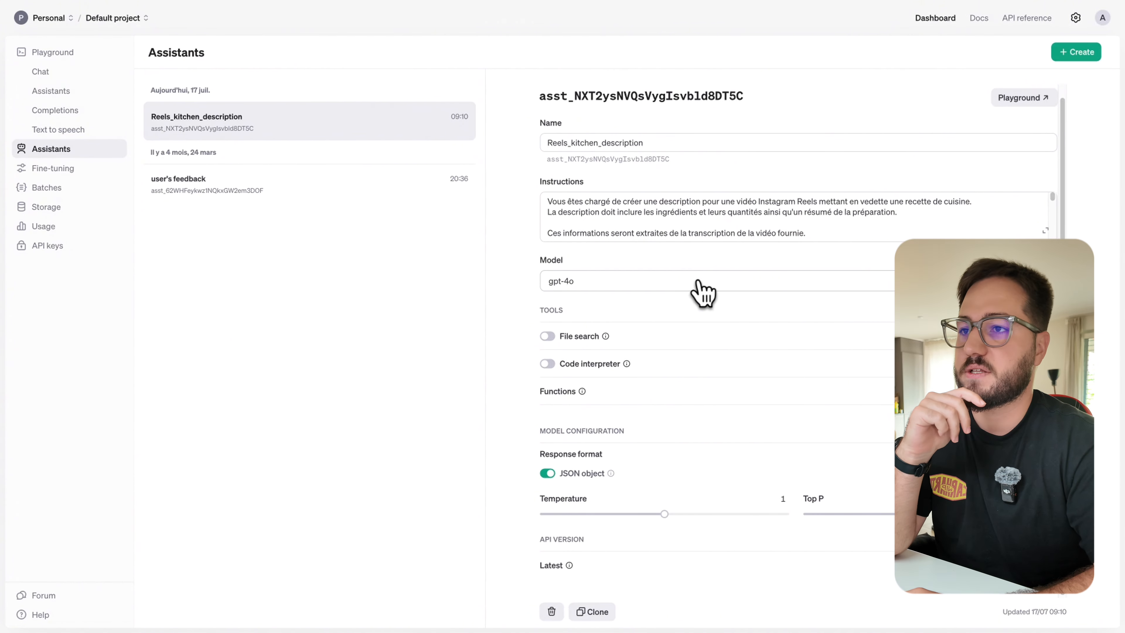
scroll(658, 270, "down", 1)
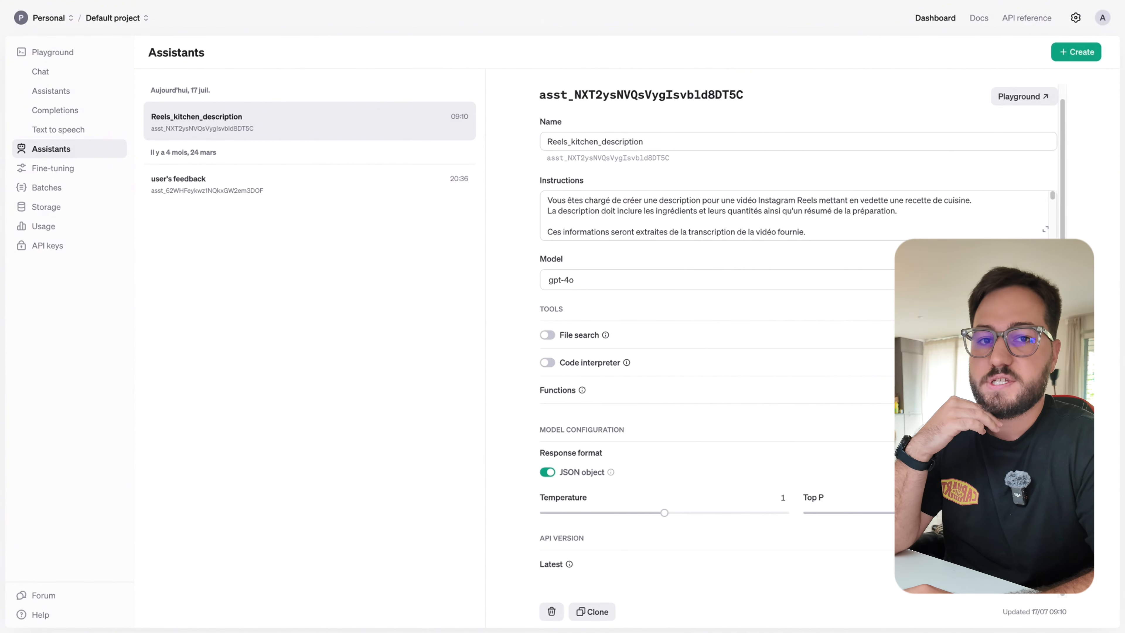
left_click_drag(664, 515, 578, 540)
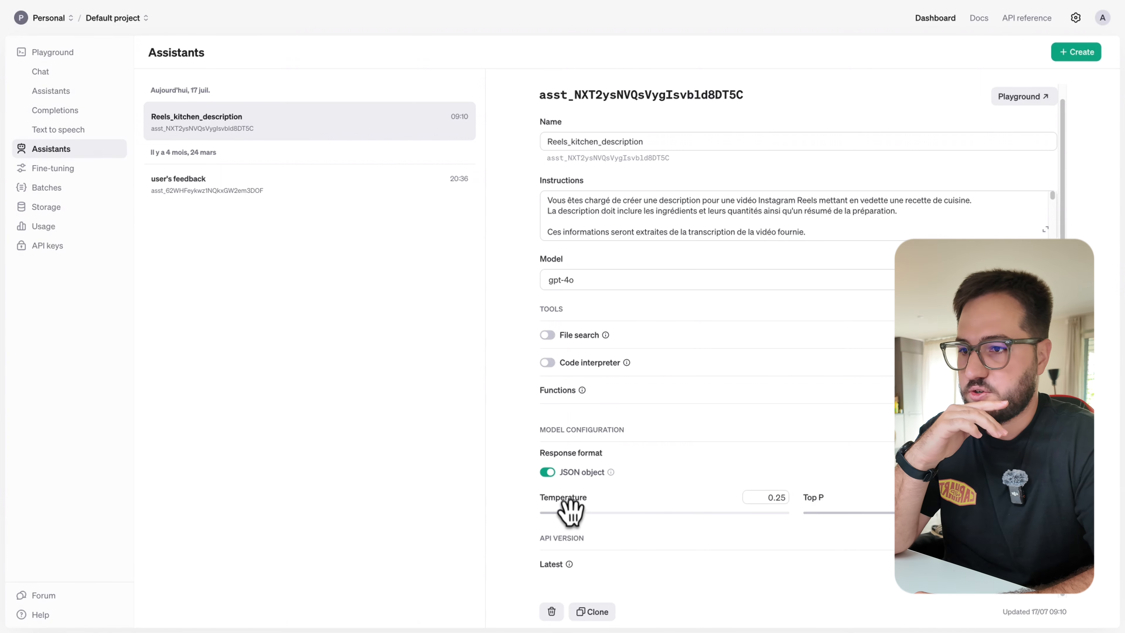
left_click_drag(572, 512, 729, 526)
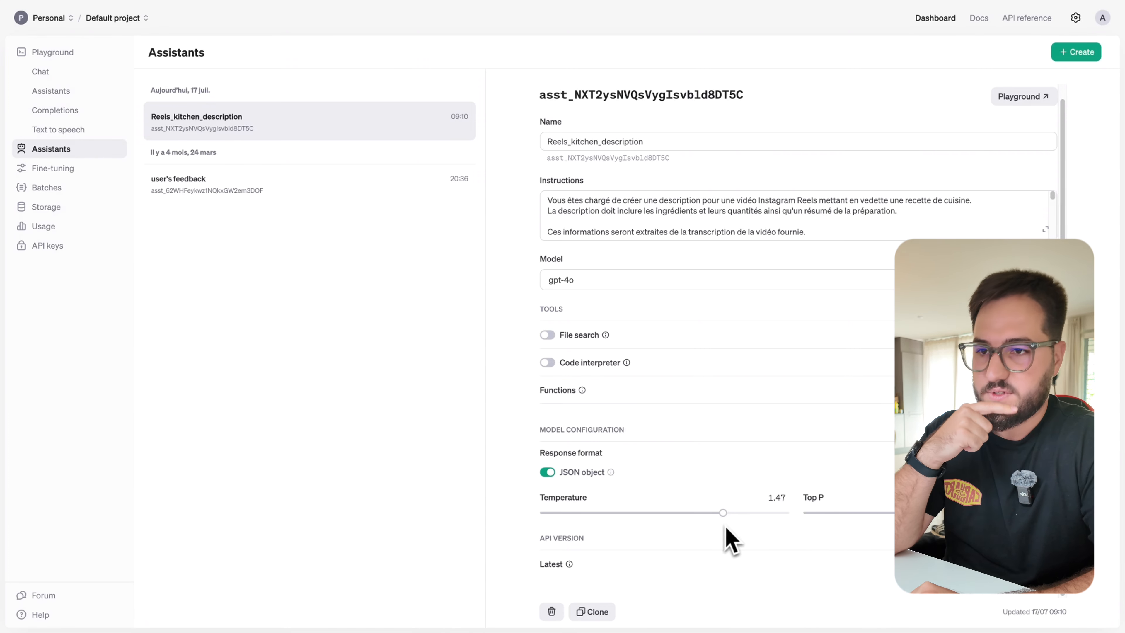
left_click_drag(723, 514, 699, 525)
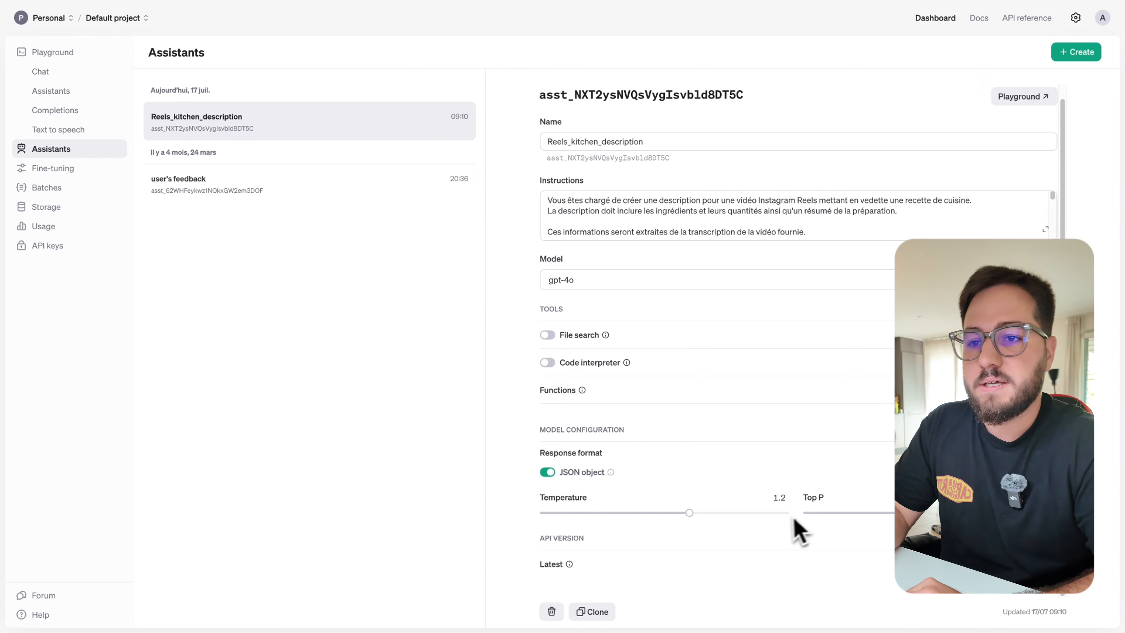
left_click_drag(816, 498, 827, 499)
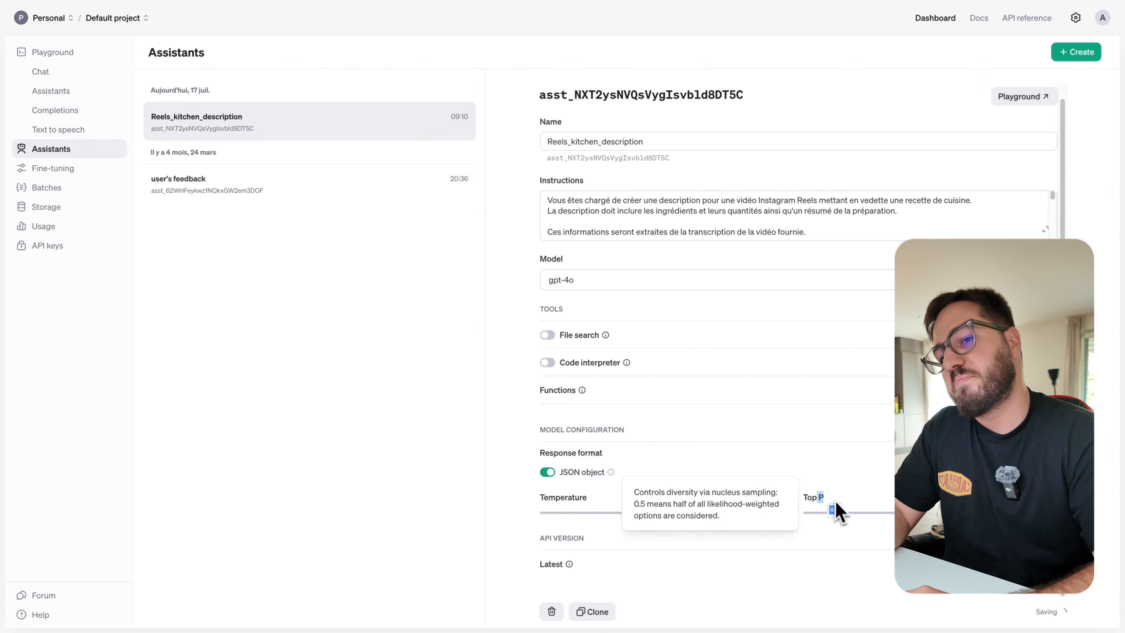
left_click(858, 497)
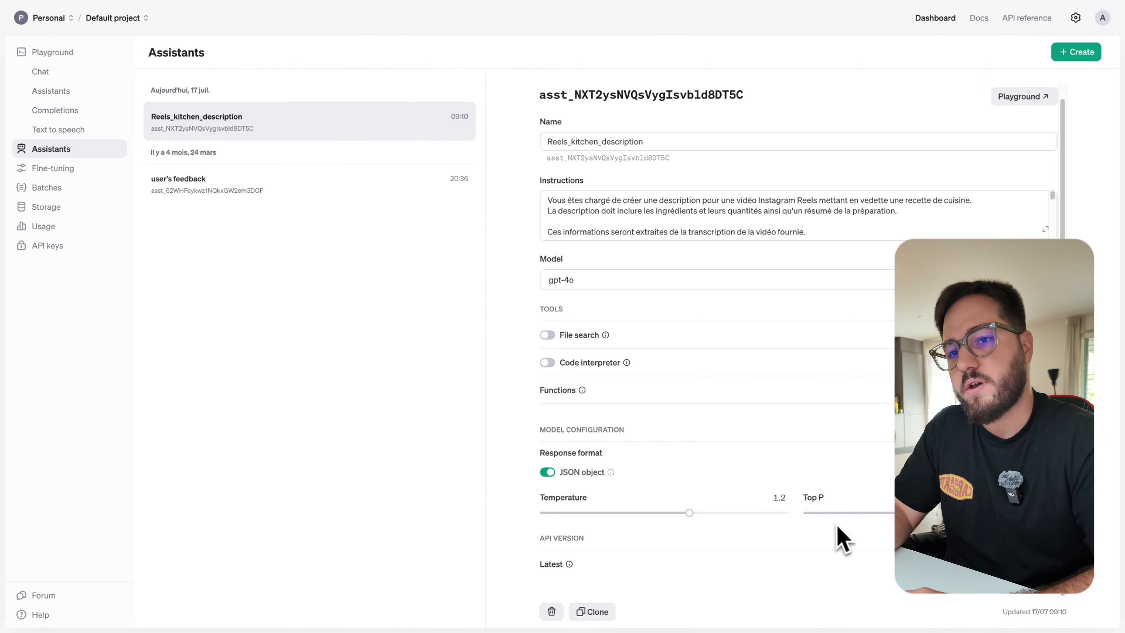
left_click_drag(802, 497, 825, 498)
left_click(875, 569)
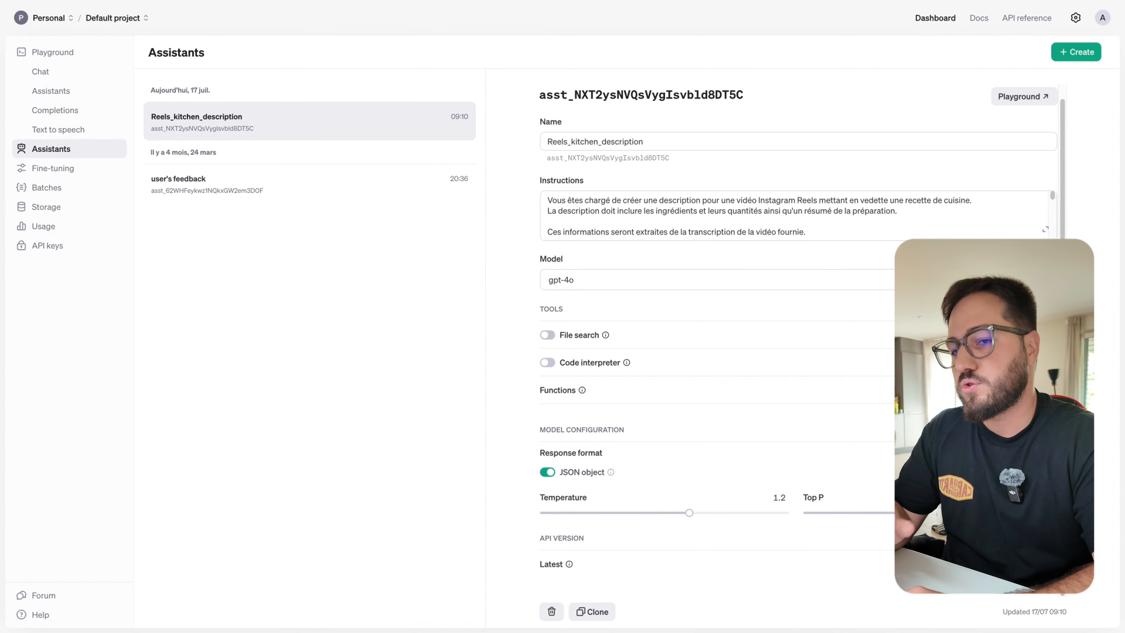
mouse_move(922, 505)
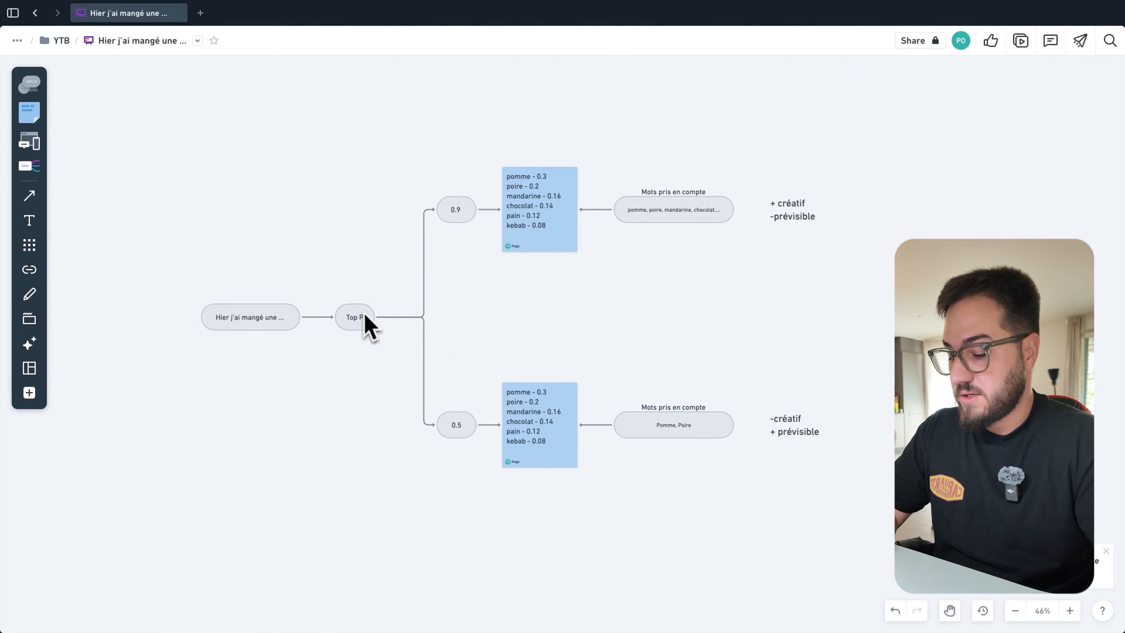
- Examine the whiteboard diagram's "Hier j'ai mangé une ..." prompt and the word probabilities in its Top P 0.9 branch
left_click(246, 320)
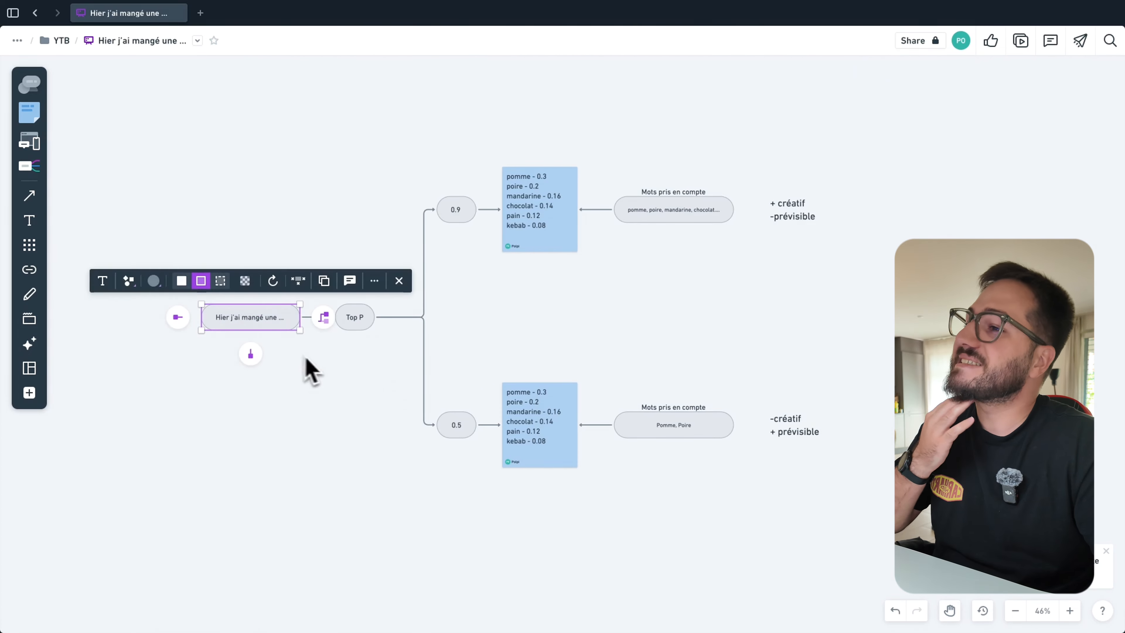
left_click(325, 367)
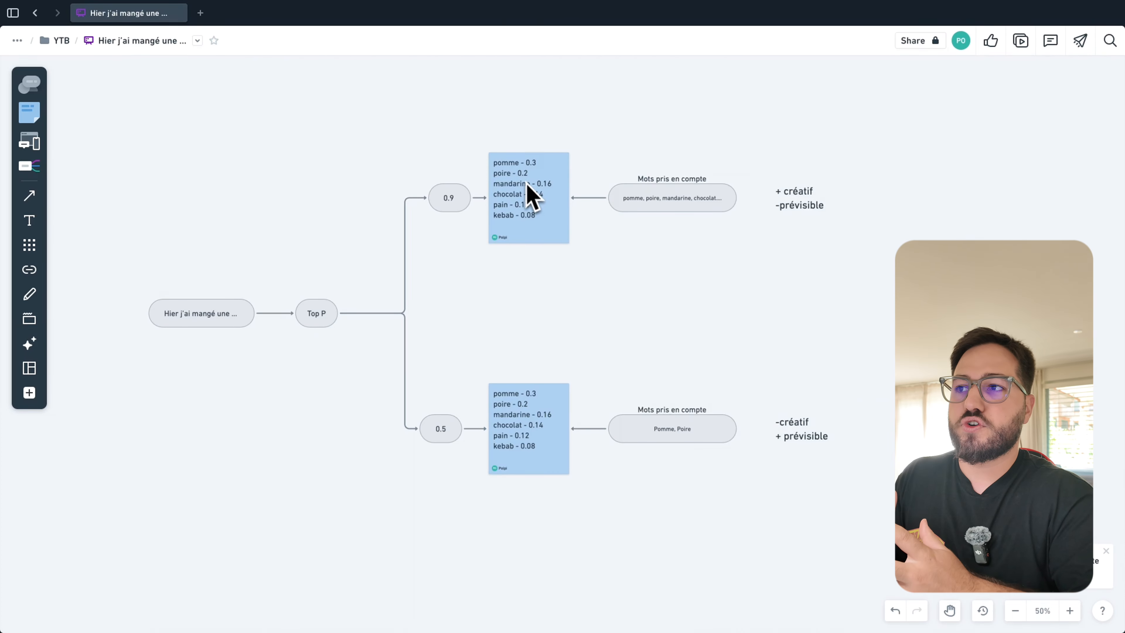
left_click(448, 201)
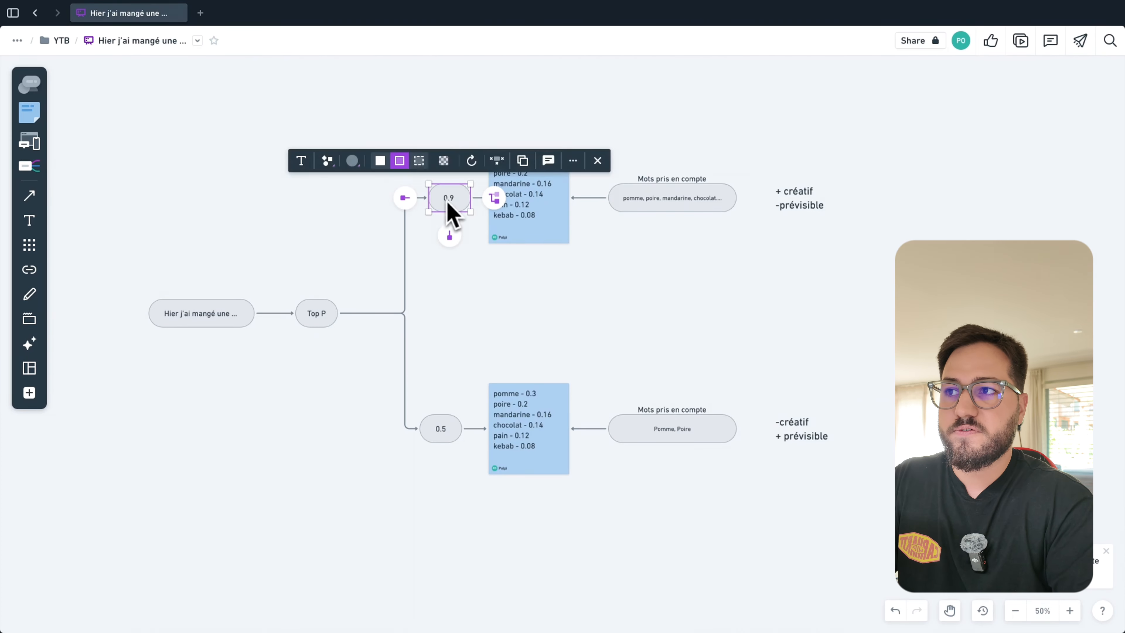
left_click(531, 241)
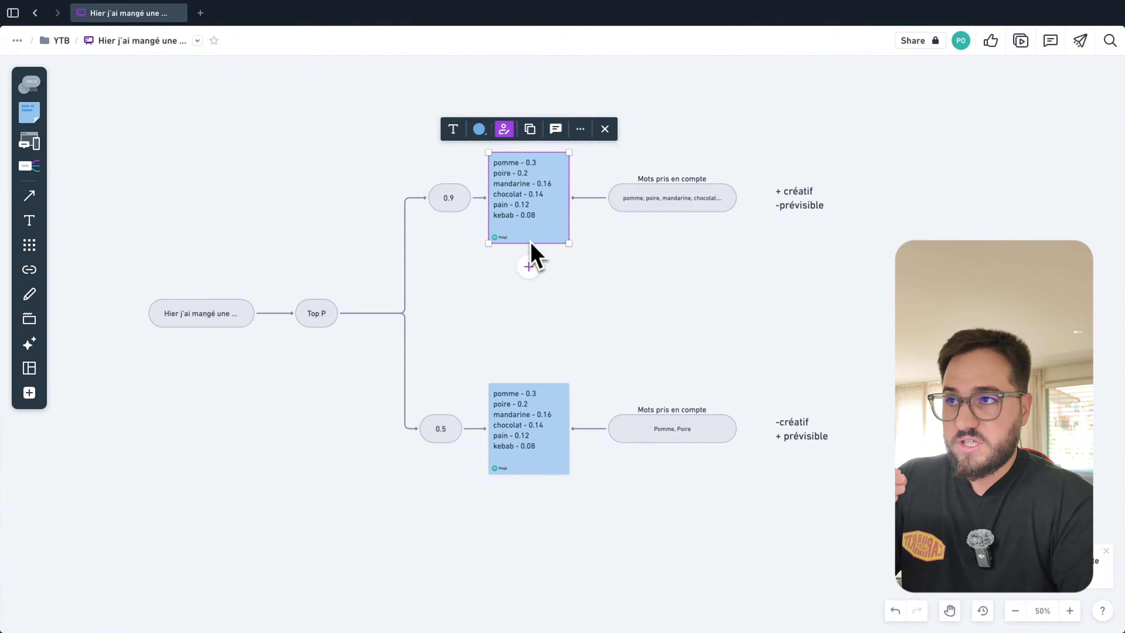
left_click(528, 171)
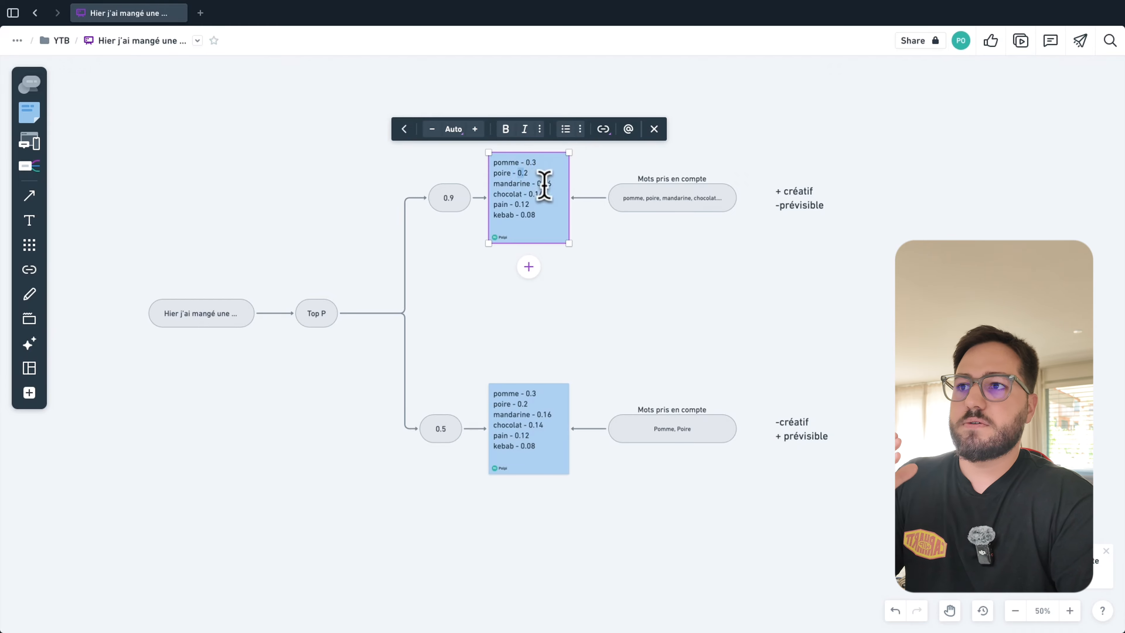
left_click_drag(546, 186, 551, 185)
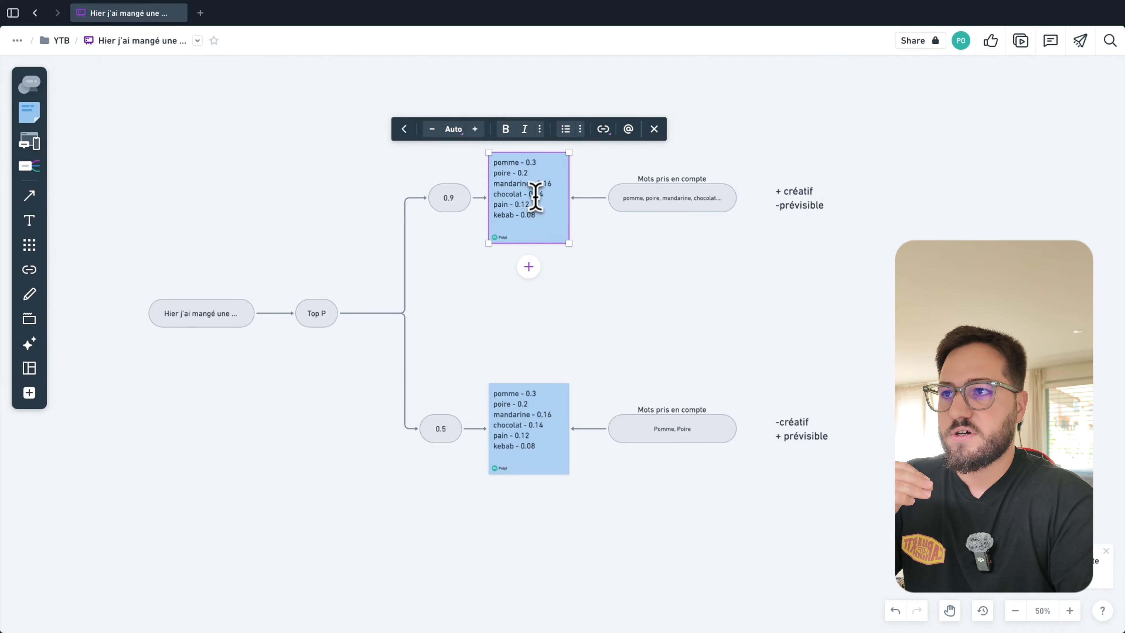
left_click(611, 252)
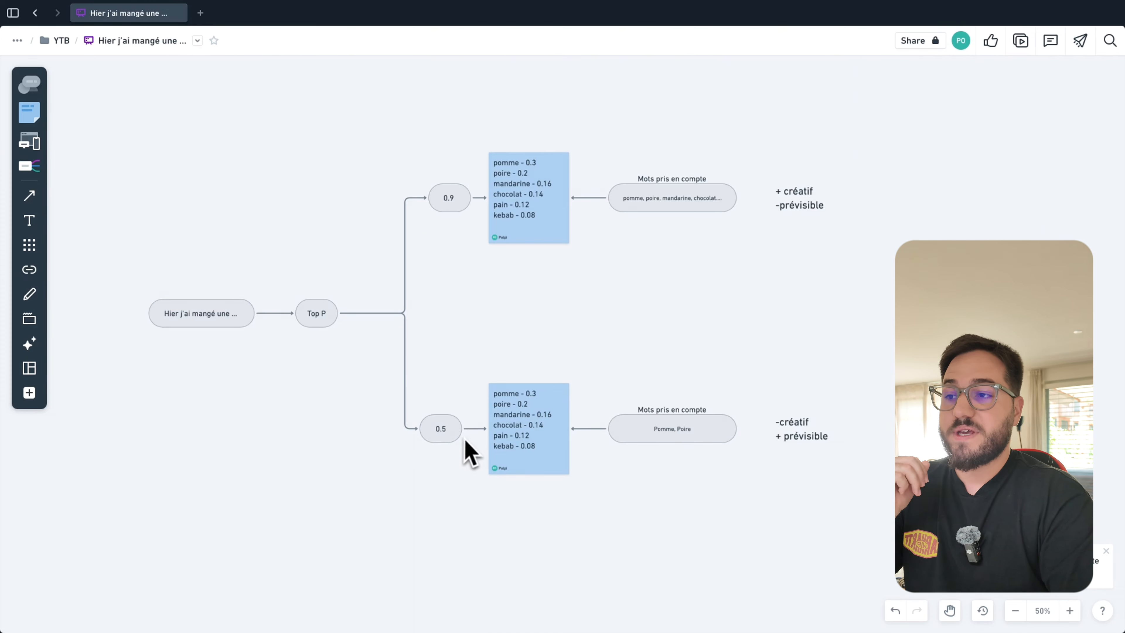
- Examine the diagram's Top P 0.5 branch, comparing the probabilities of pomme and poire with the words taken into account
left_click(472, 430)
left_click(474, 461)
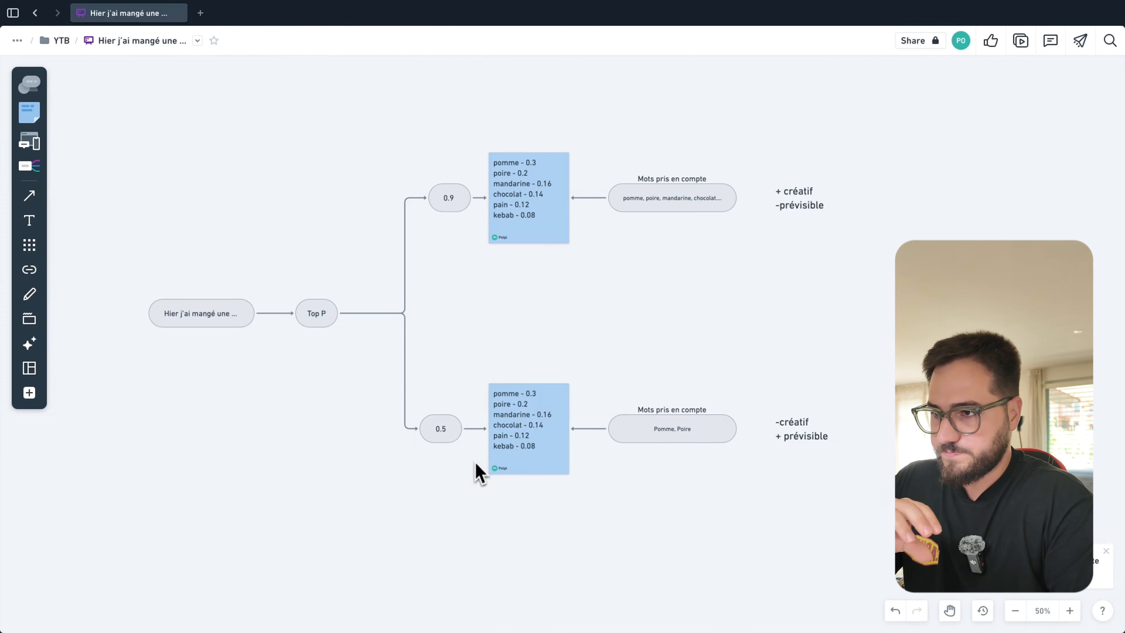
left_click(534, 404)
left_click(542, 419)
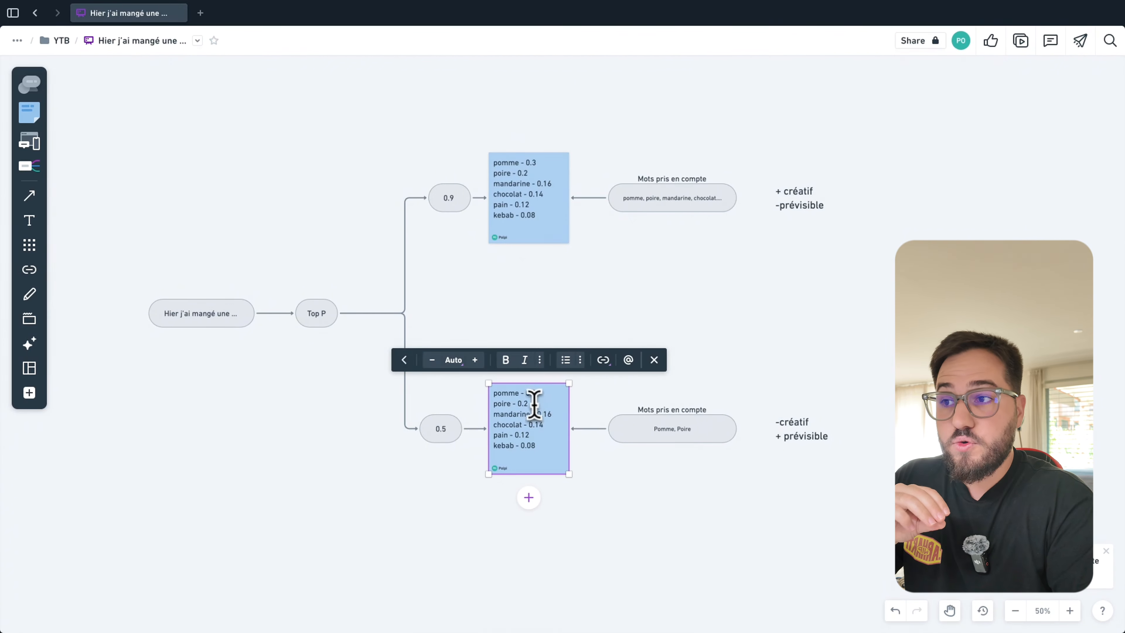
left_click_drag(529, 403, 497, 405)
left_click(549, 402)
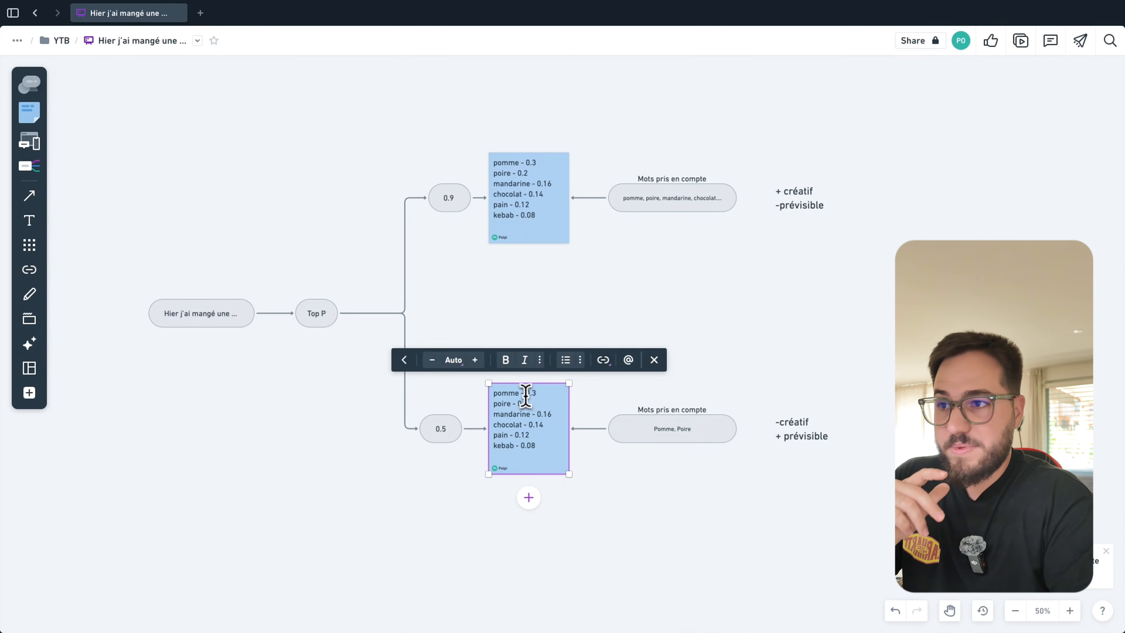
mouse_move(526, 395)
left_mouse_down()
mouse_move(541, 396)
mouse_move(531, 404)
left_mouse_up()
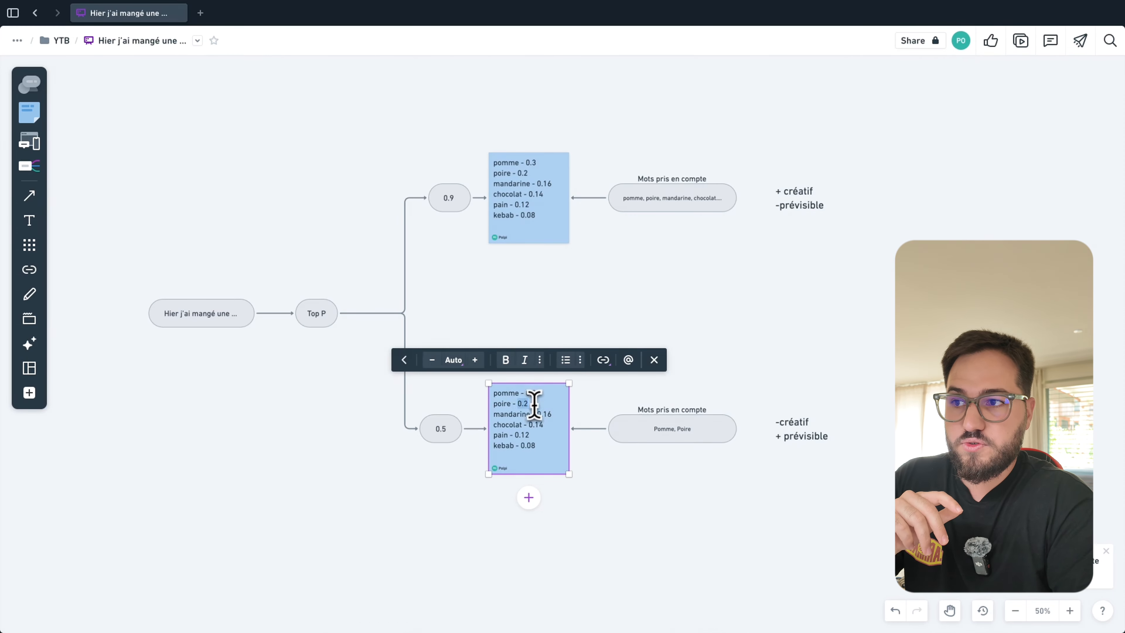
left_click(423, 482)
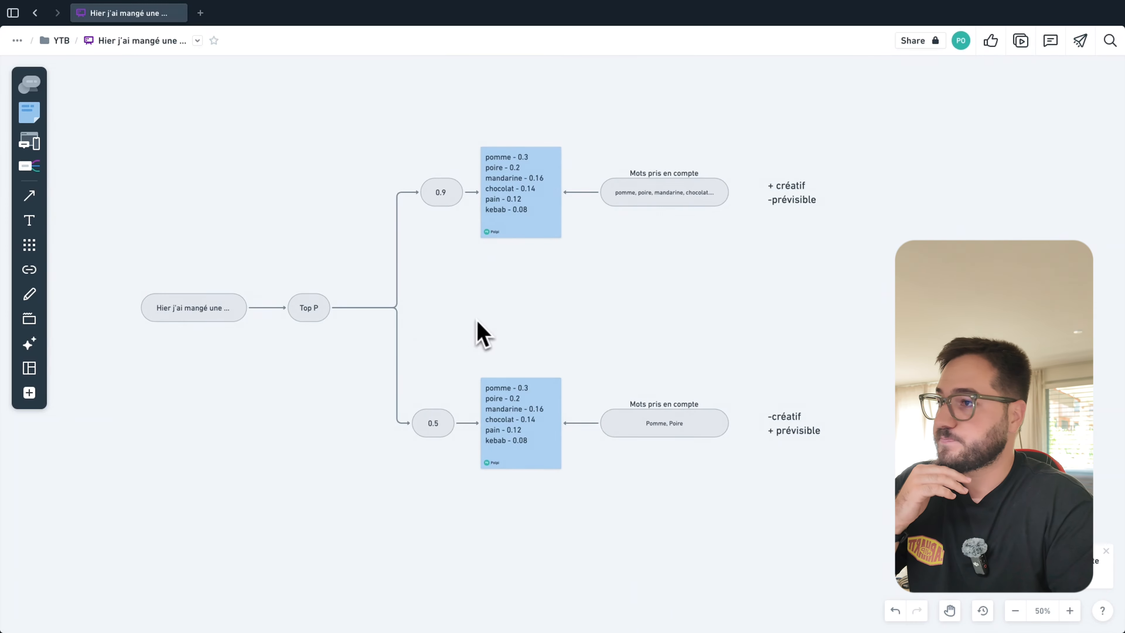
scroll(478, 321, "up", 1)
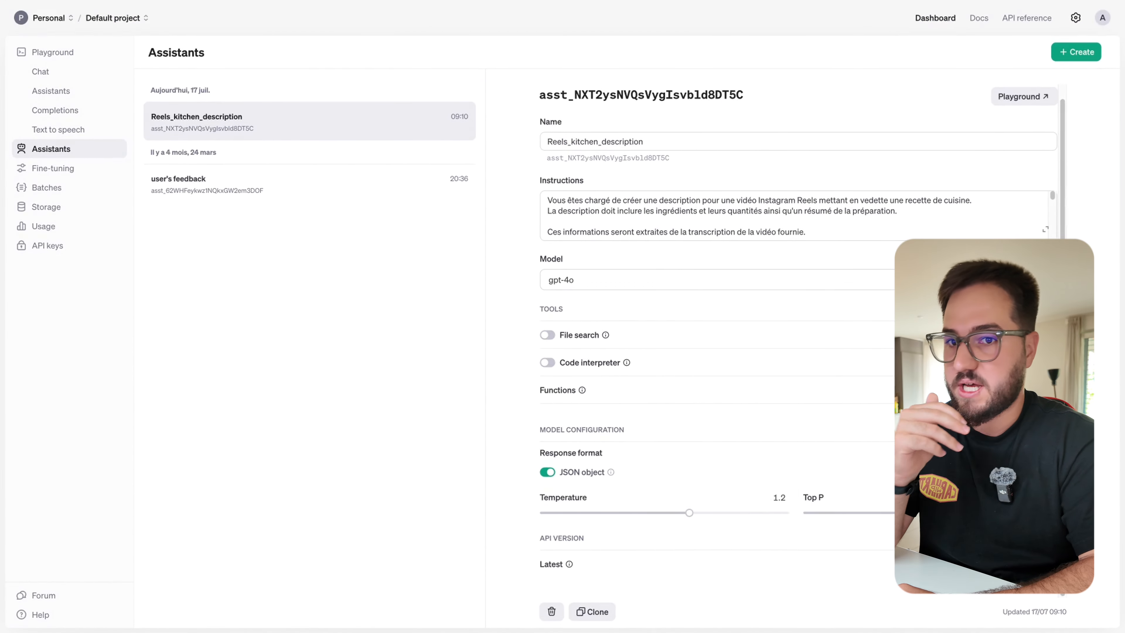
- Switch to the ReelKitchenDescription scenario in Make and start the assistant's message with a <transcription> tag followed by the Whisper Text output
mouse_move(50, 314)
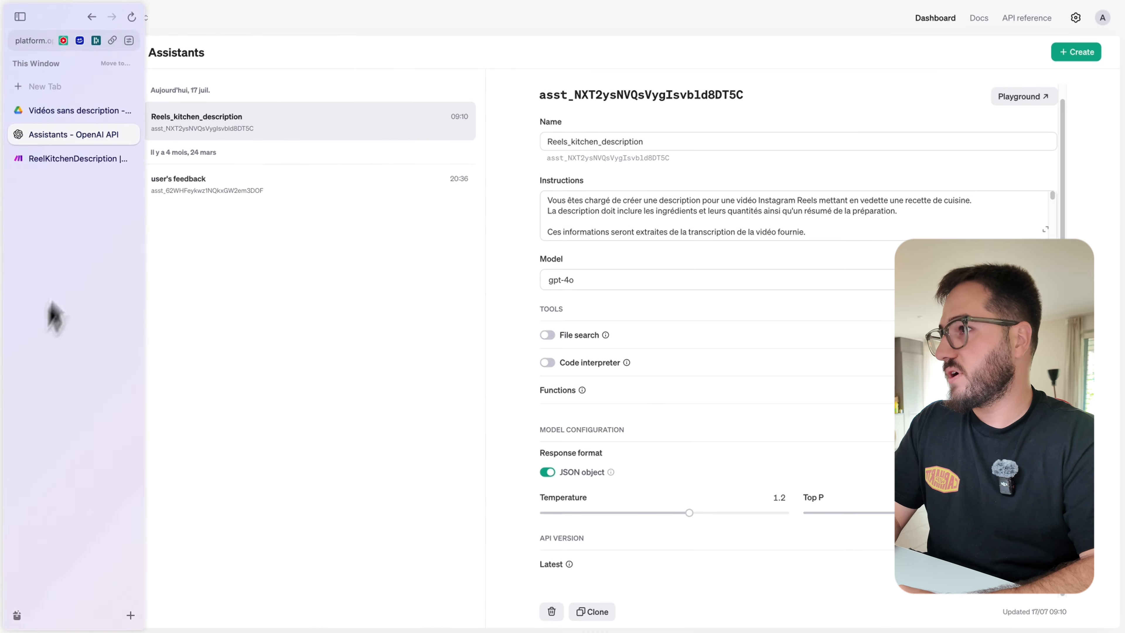
left_click(49, 160)
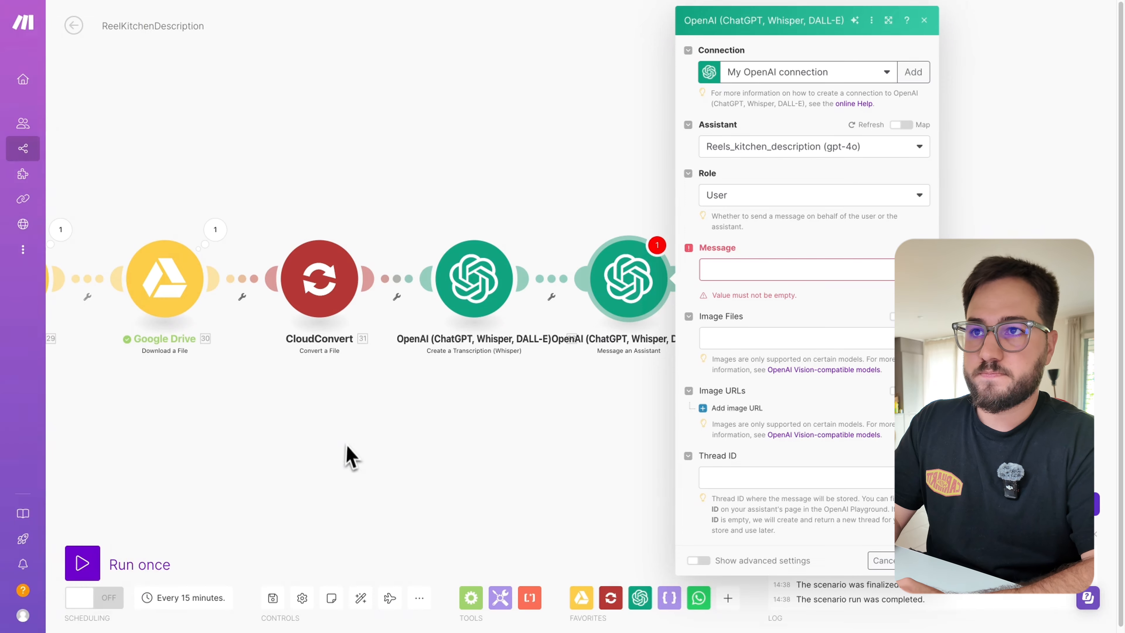
left_click(354, 461)
left_click(625, 277)
left_click(726, 270)
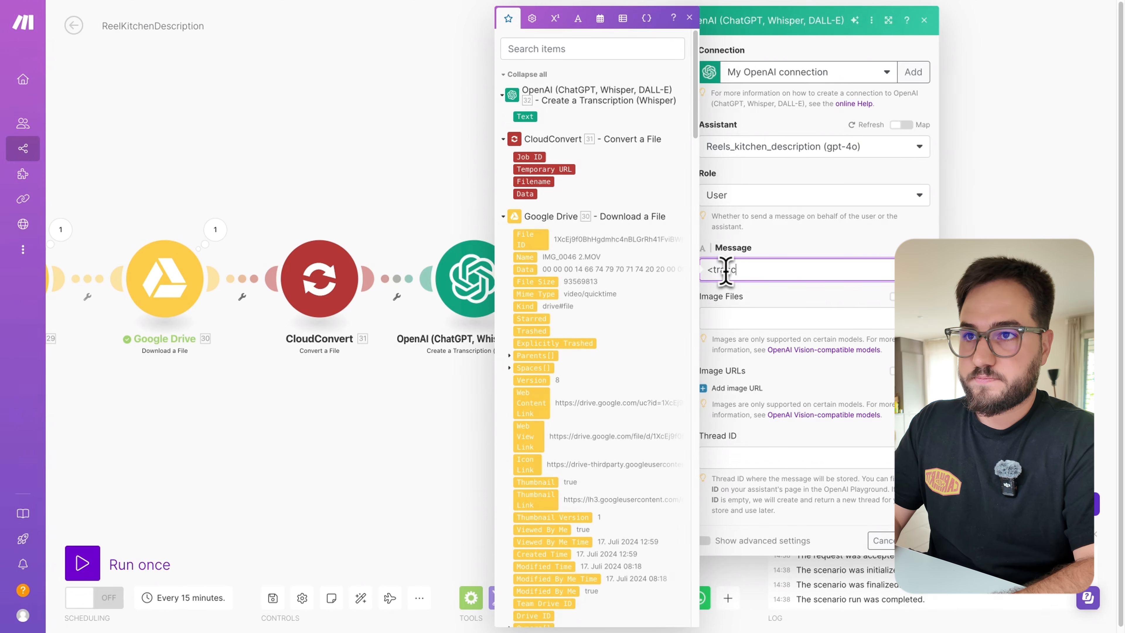
type("<transcription>")
key("Return")
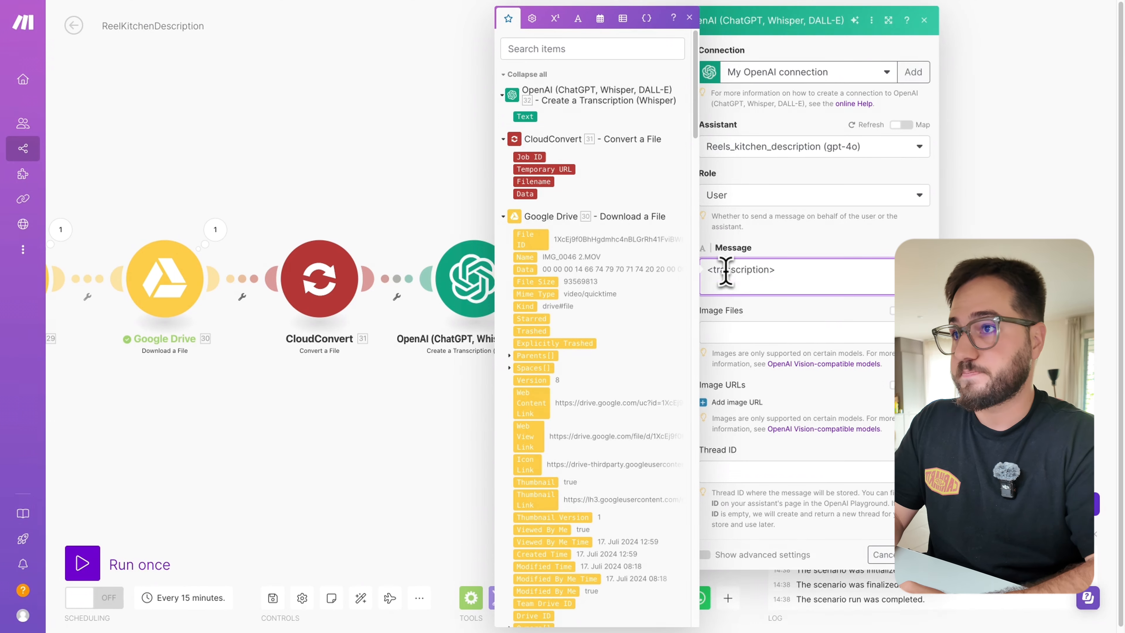
left_click(527, 116)
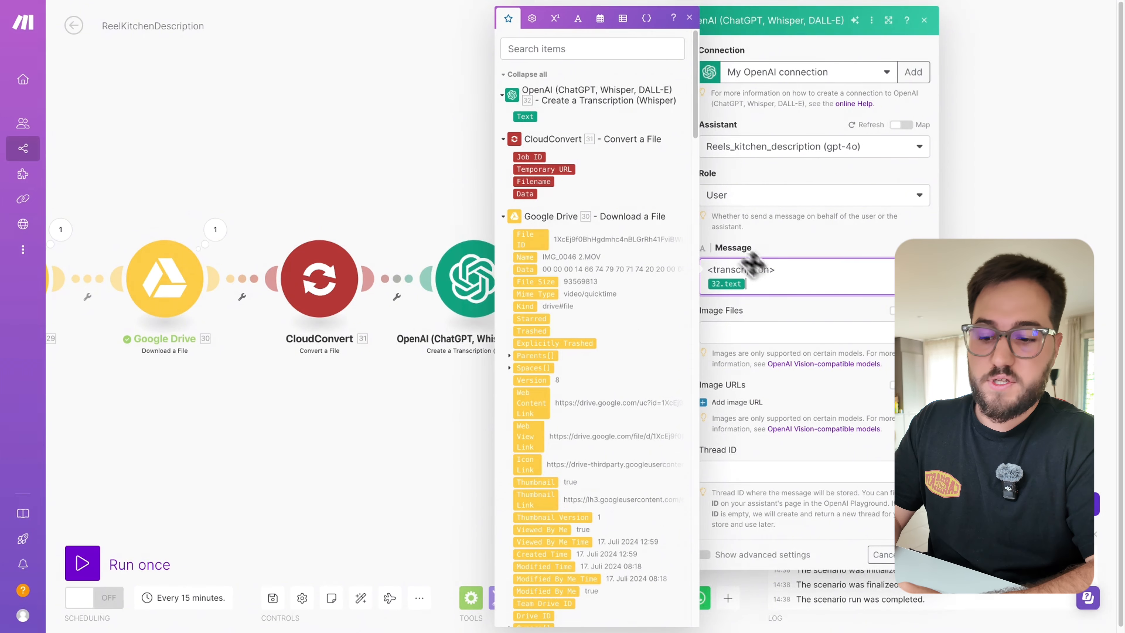
- End the assistant's message with a </transcription> tag on its own line and save the module settings
key("Return")
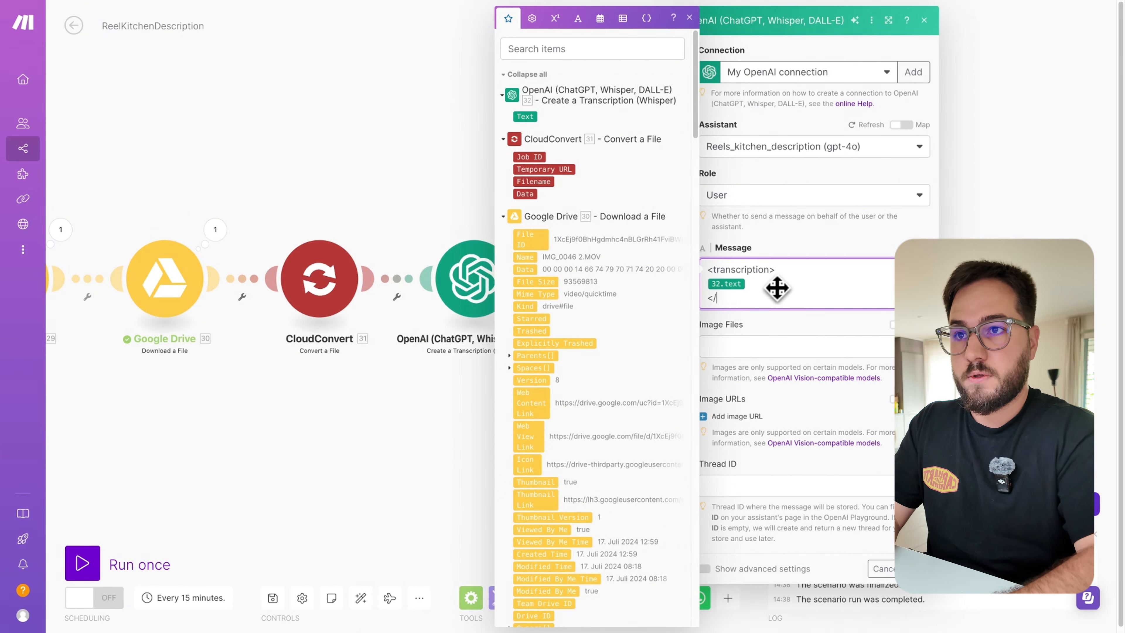
type("</transcrip")
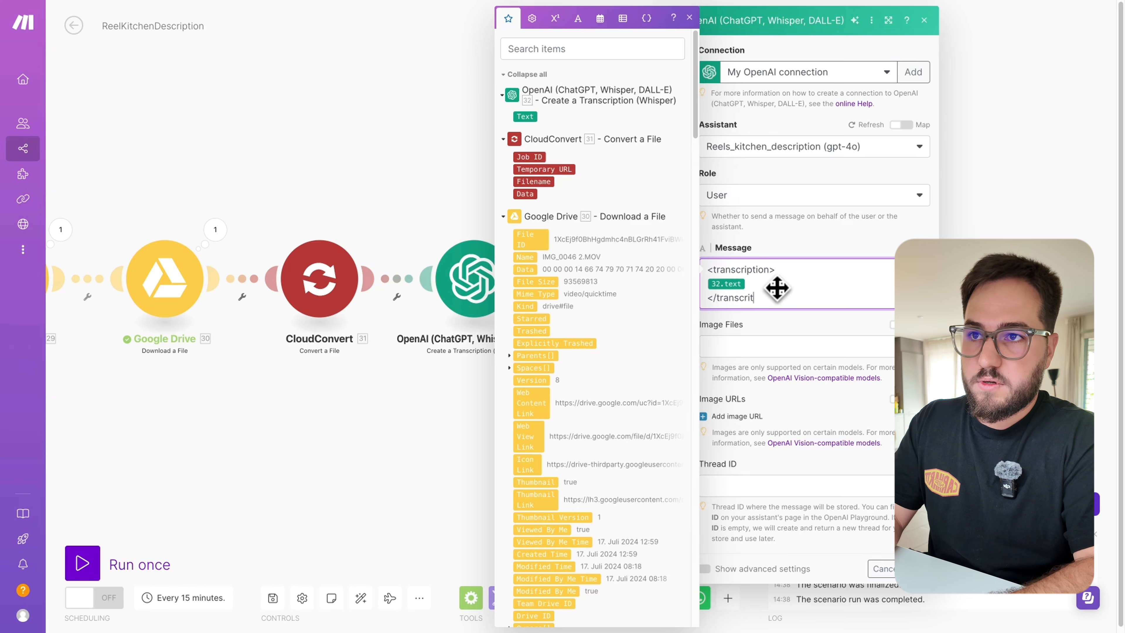
type("tion>")
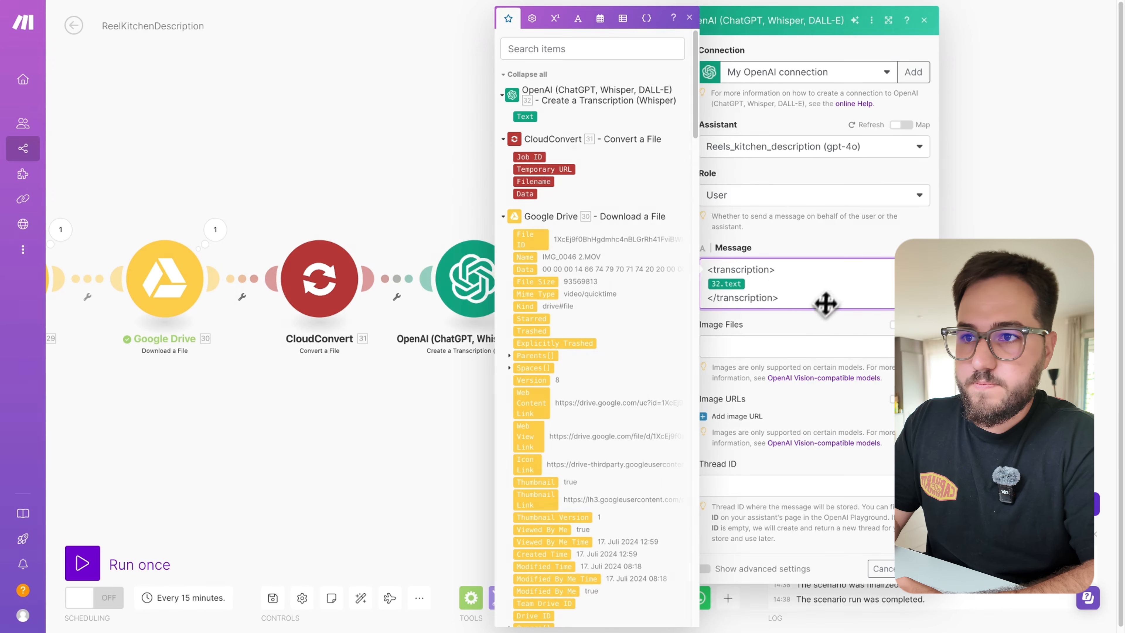
left_click(803, 347)
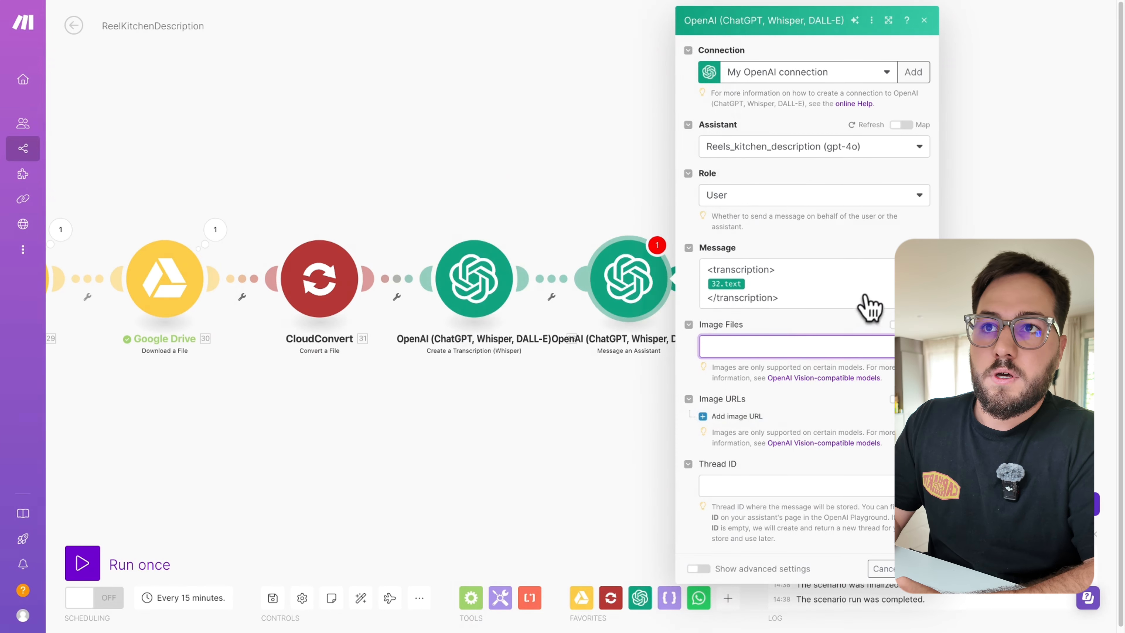
scroll(870, 308, "down", 1)
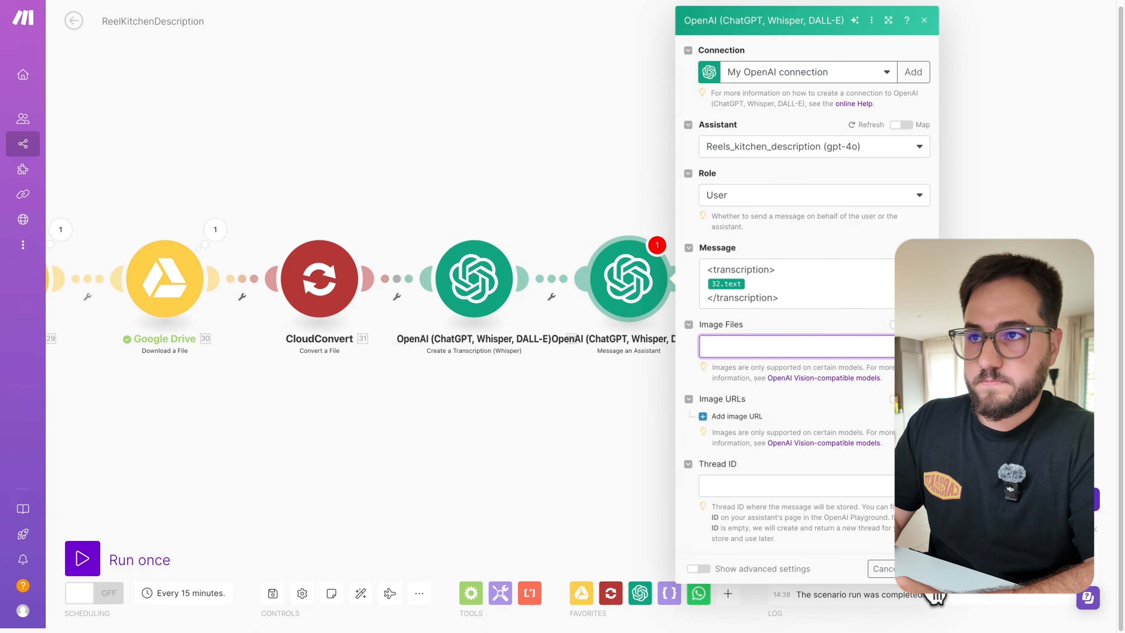
left_click(934, 596)
- Review the whiteboard's workflow diagram for the stages around creating the description and parsing the result, and return to the Make scenario
key("ctrl+Left")
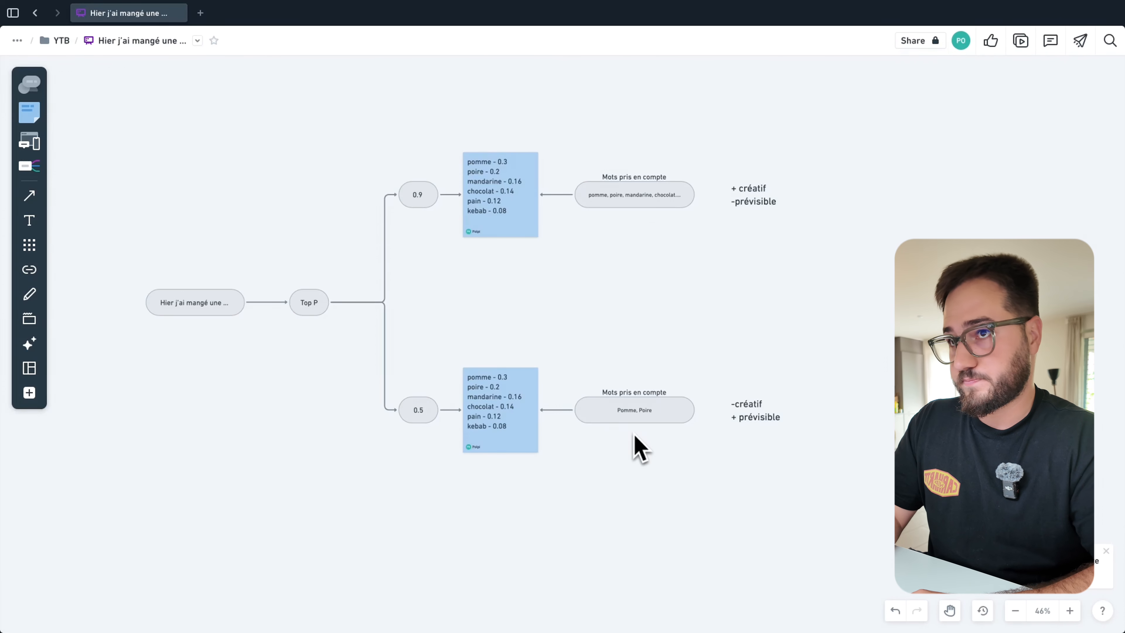
scroll(634, 436, "down", 5)
left_click_drag(1048, 250, 540, 544)
scroll(623, 302, "up", 3)
scroll(622, 302, "up", 8)
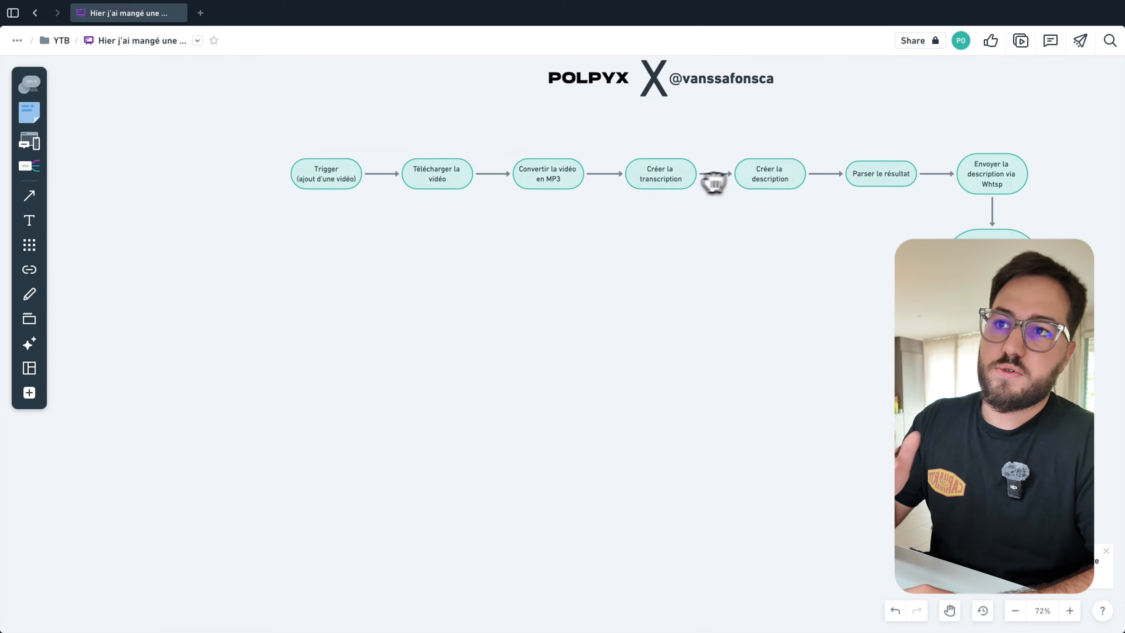
key("ctrl+Right")
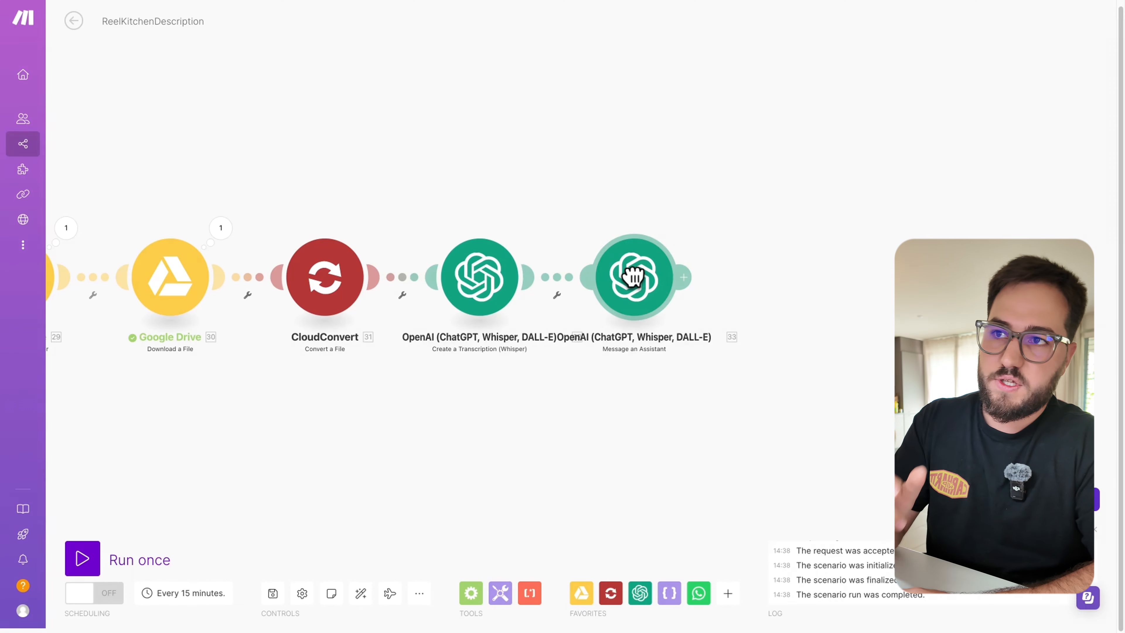
- Add a JSON "Parse JSON" module after the assistant and map the assistant's Result as its JSON string
left_click(684, 277)
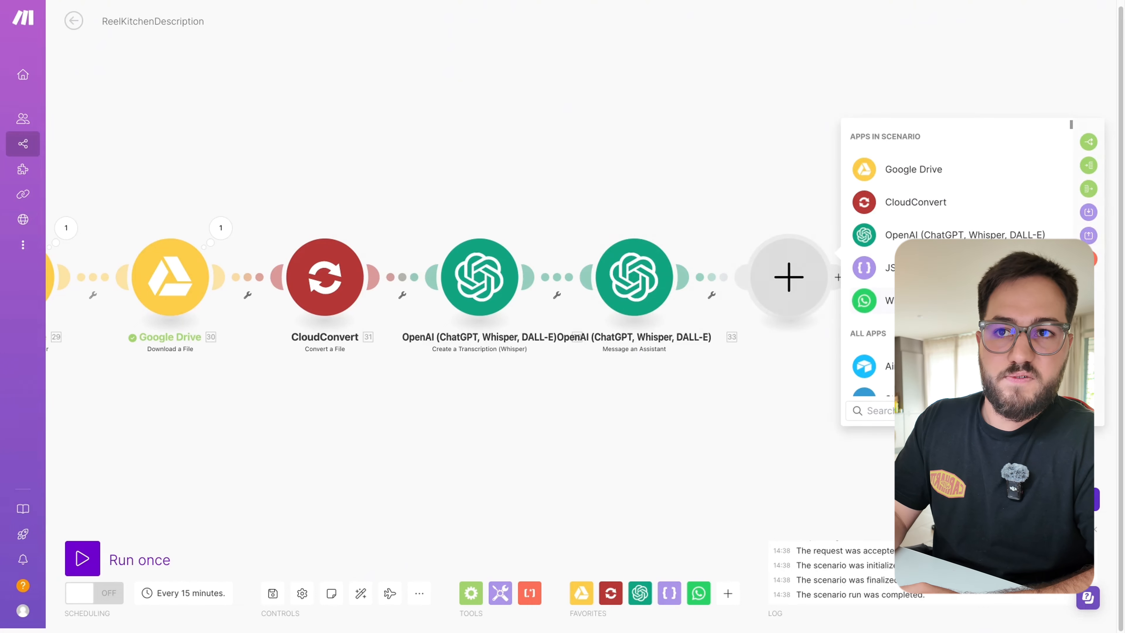
left_click(881, 267)
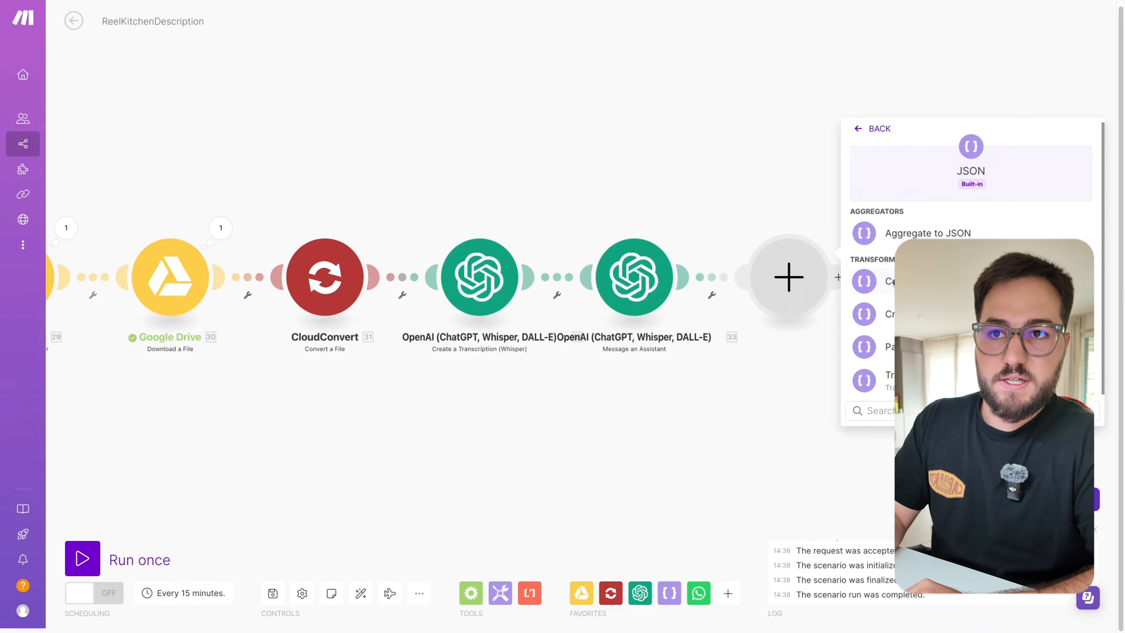
left_click(888, 346)
left_click(864, 326)
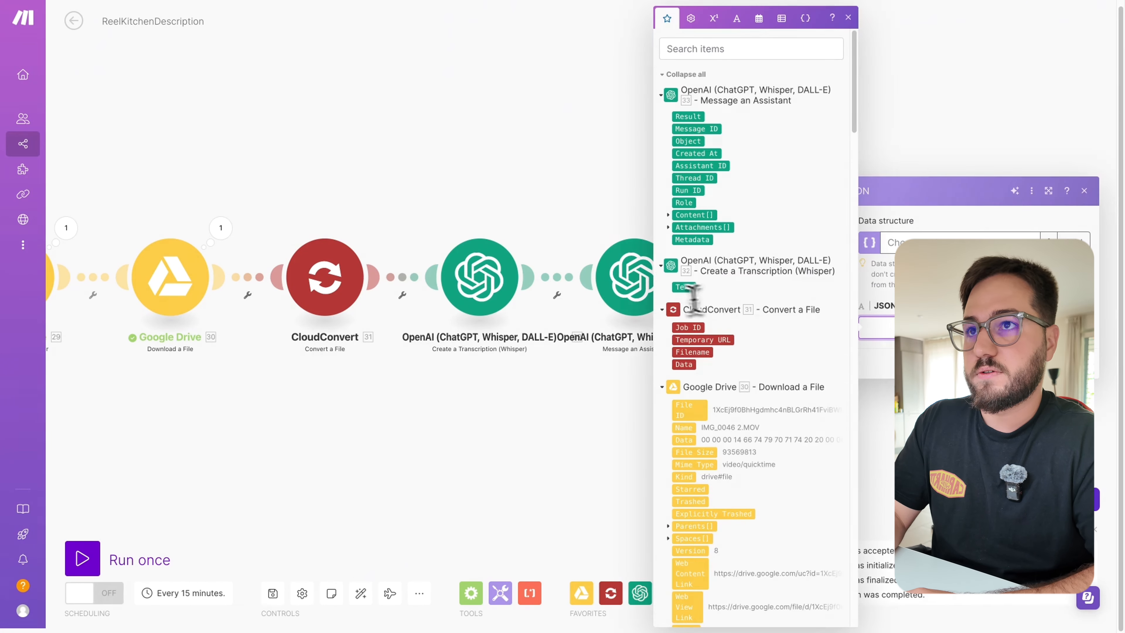
left_click(691, 117)
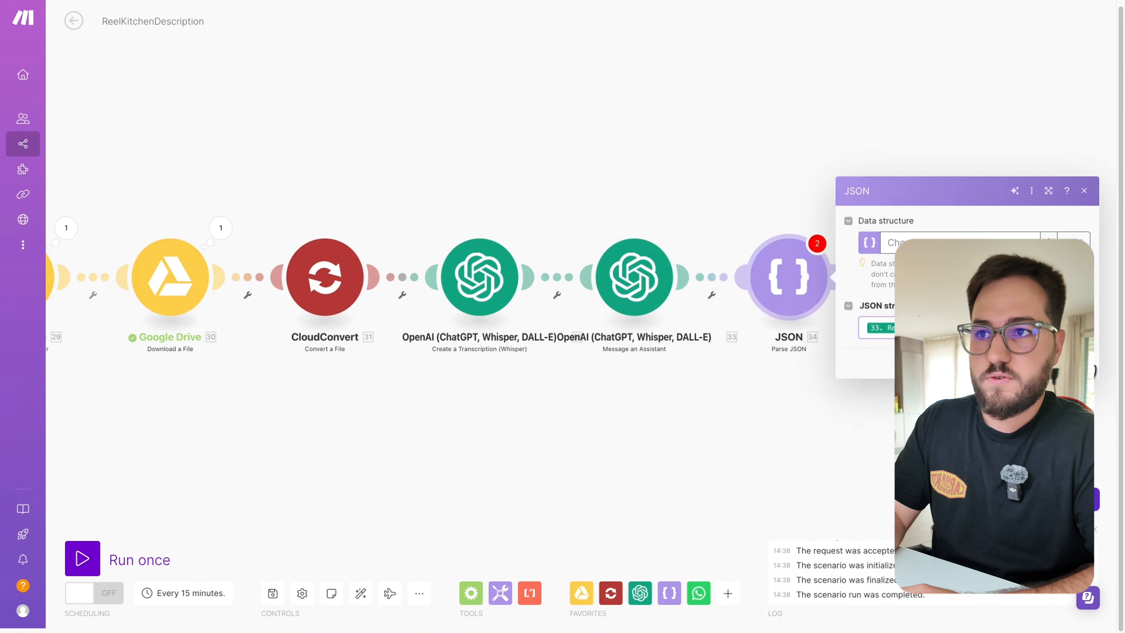
left_click(1076, 366)
- Rename the Message an Assistant module as "Créer une description"
right_click(625, 288)
left_click(663, 359)
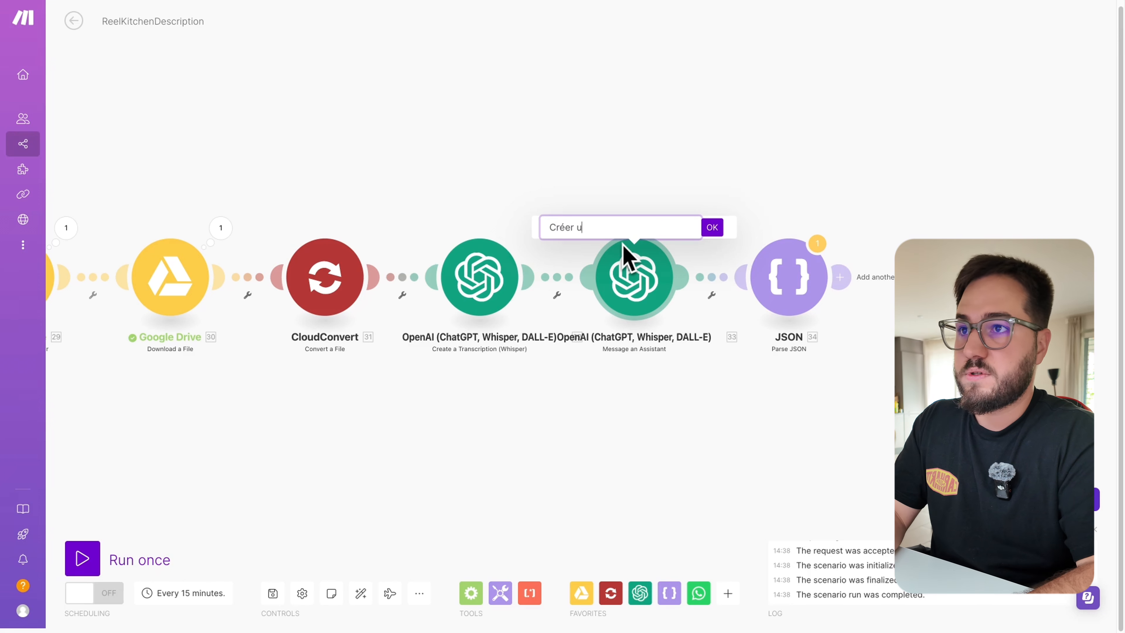
type("Créer une description")
key("Return")
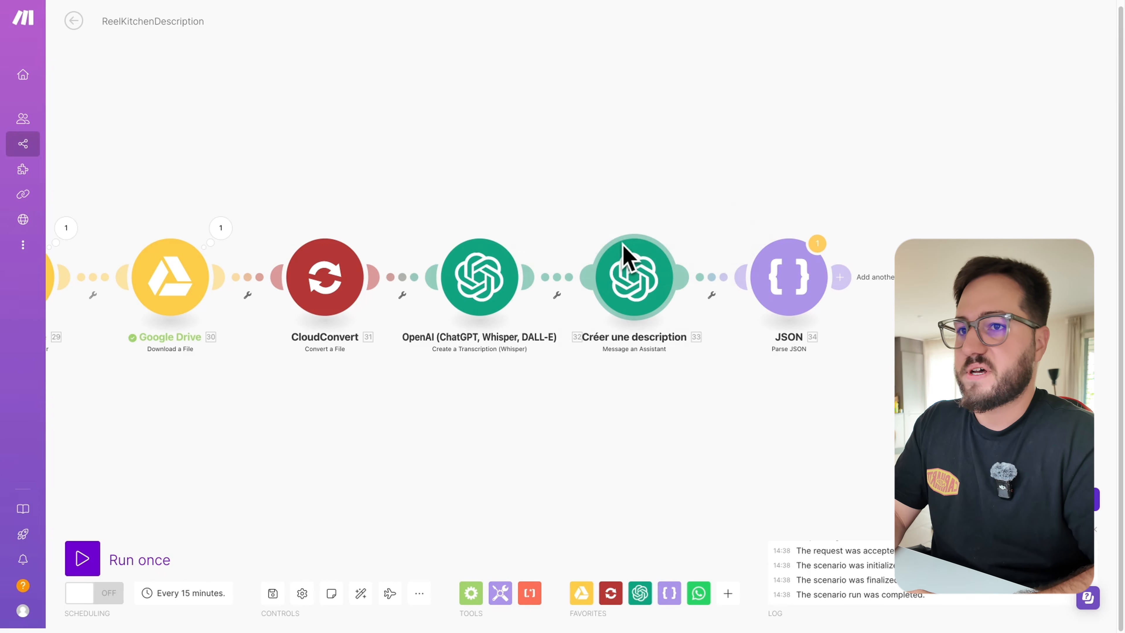
left_click(835, 277)
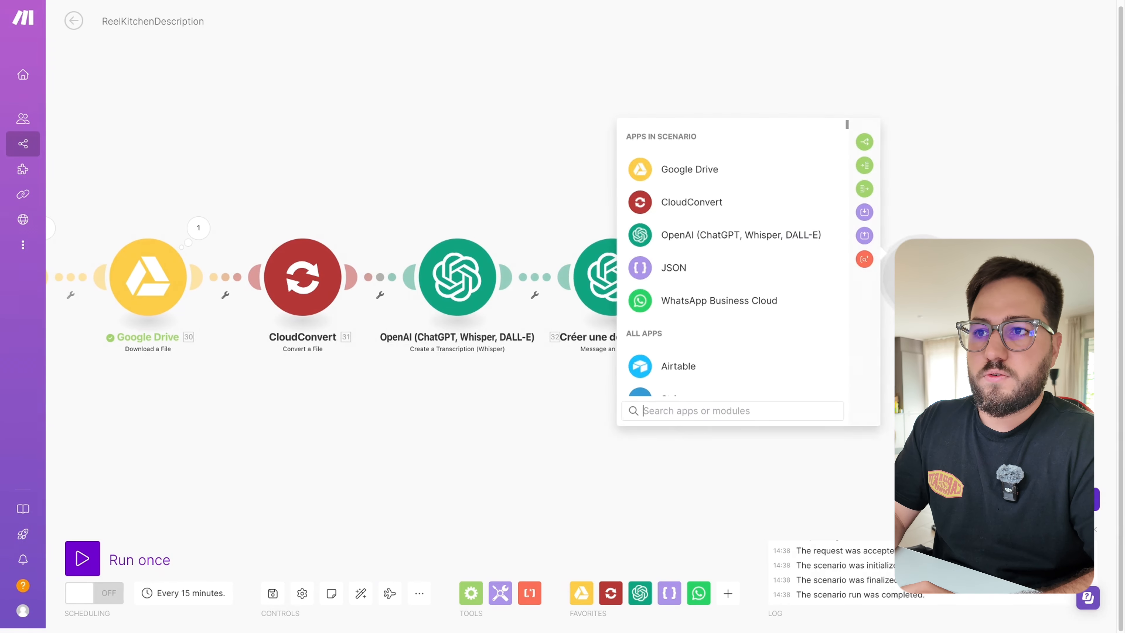
left_click(912, 275)
left_click(753, 263)
left_click(1056, 361)
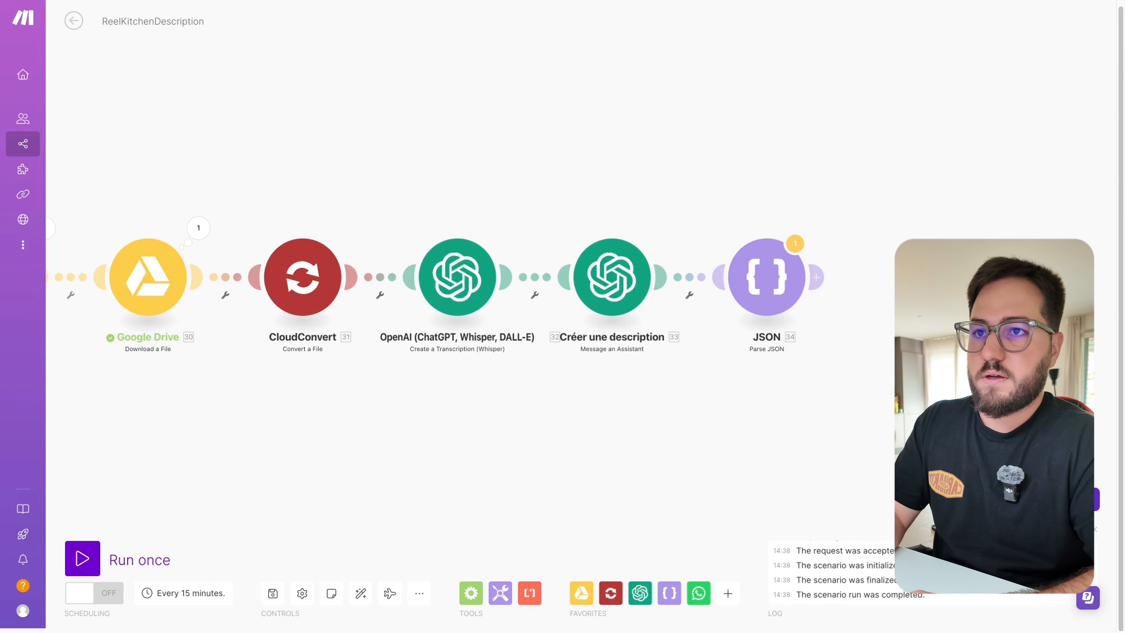
- Choose where the Google Drive Watch Files in a Folder trigger starts and run the scenario once
scroll(526, 393, "down", 6)
scroll(532, 406, "up", 6)
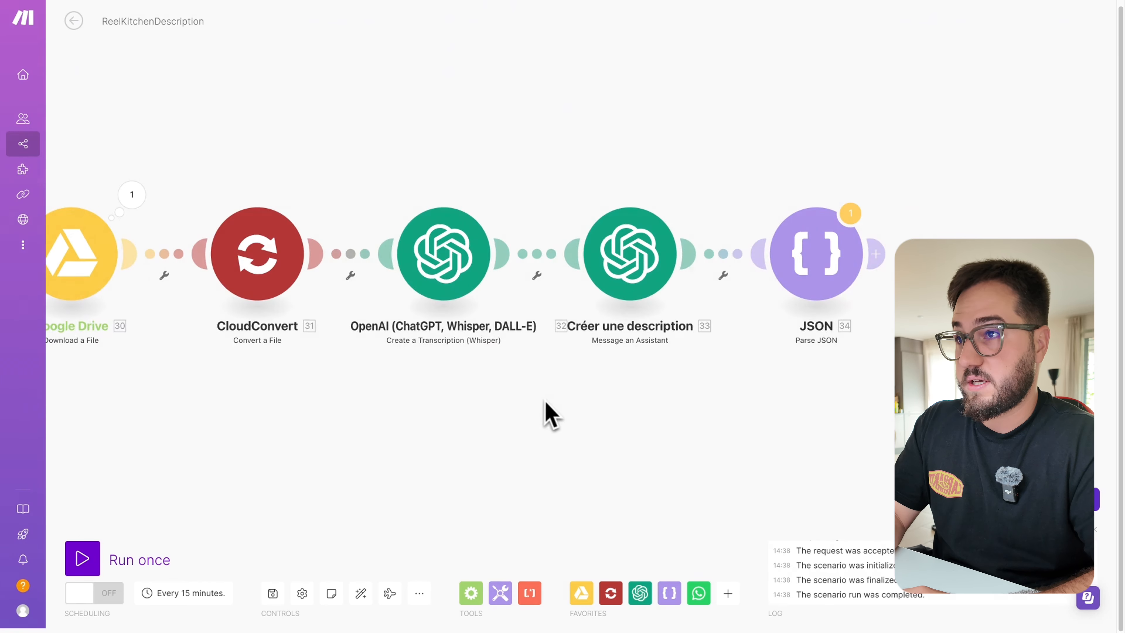
scroll(546, 401, "left", 4)
scroll(547, 401, "down", 1)
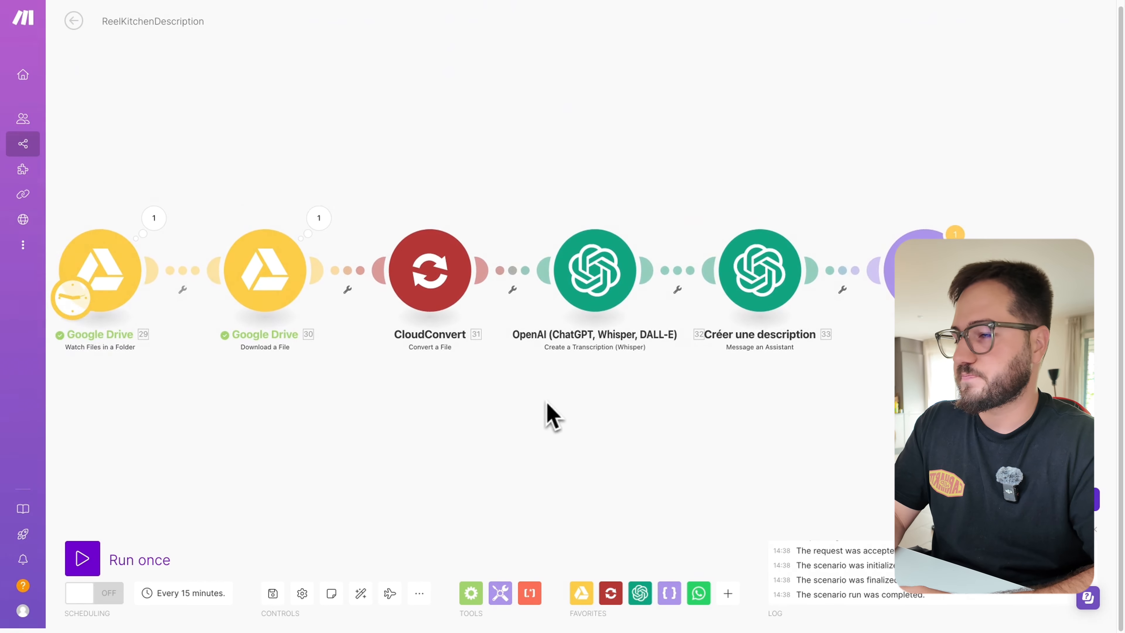
scroll(445, 441, "down", 1)
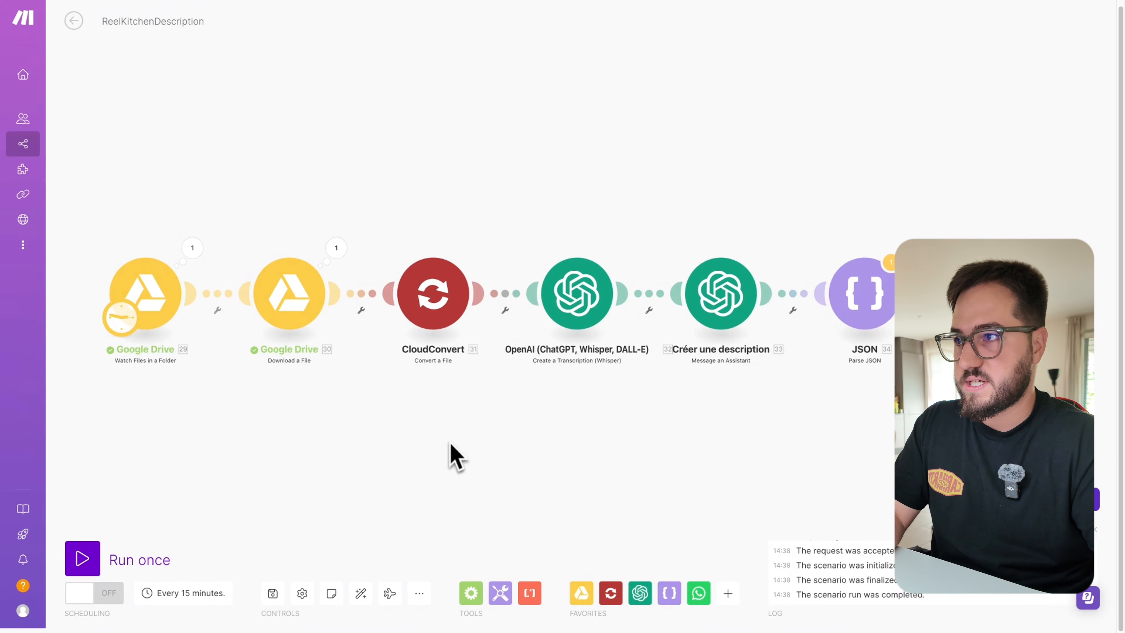
left_click_drag(411, 421, 426, 389)
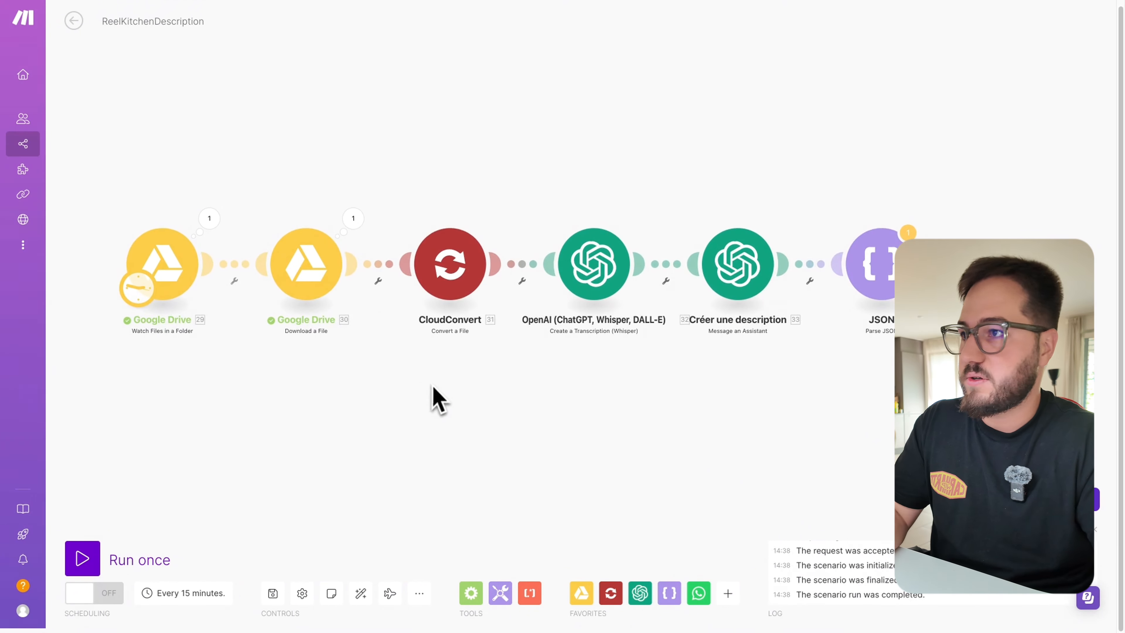
right_click(185, 281)
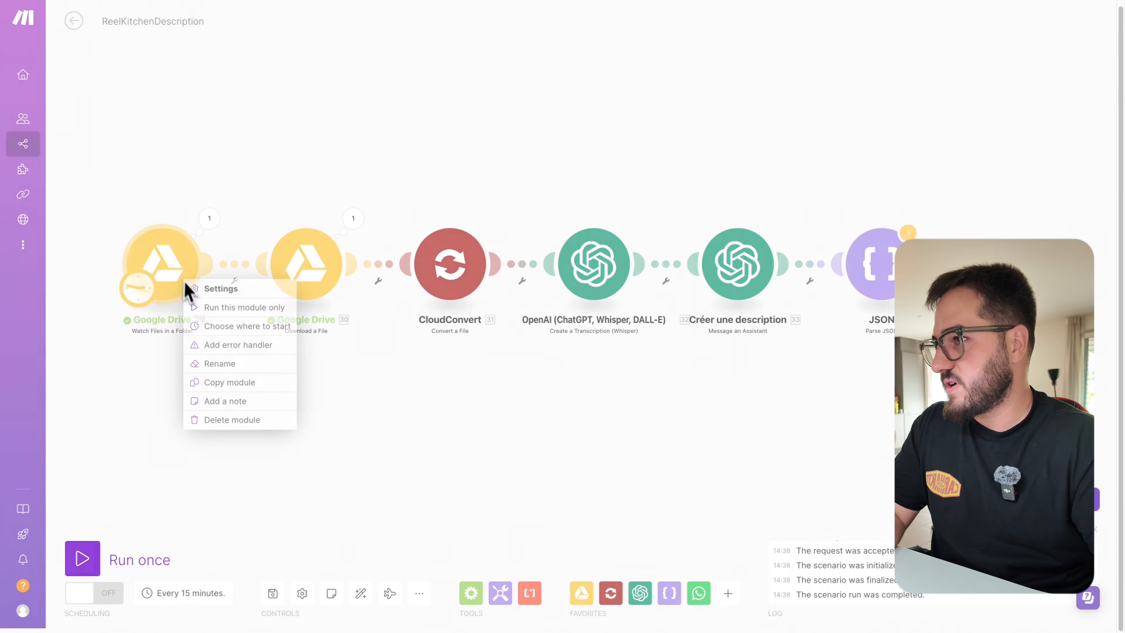
left_click(243, 327)
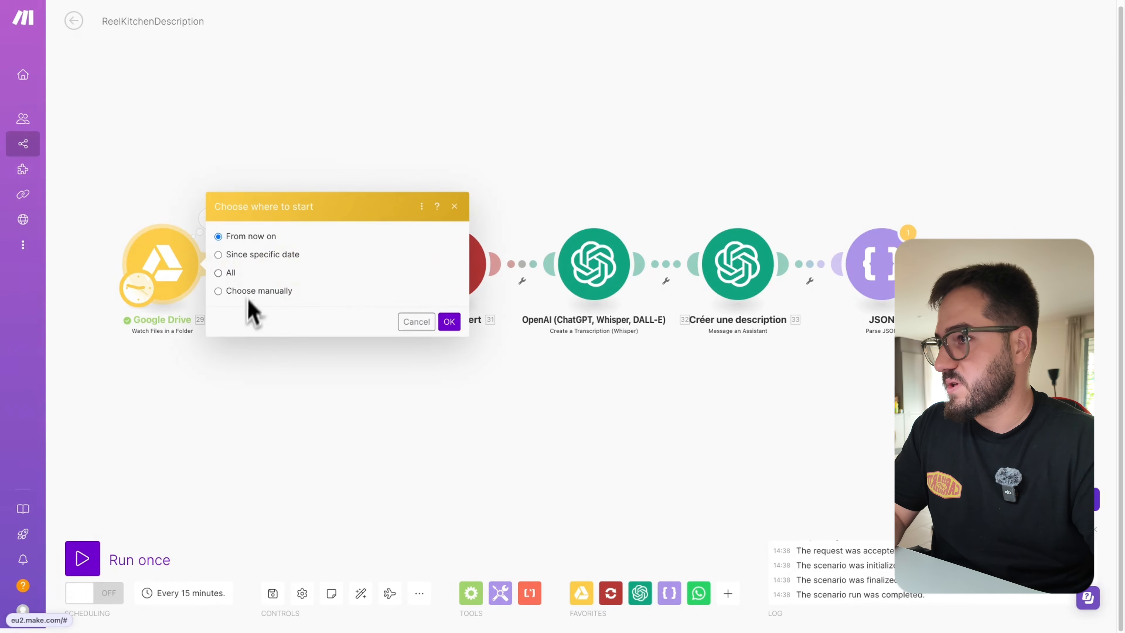
left_click(450, 324)
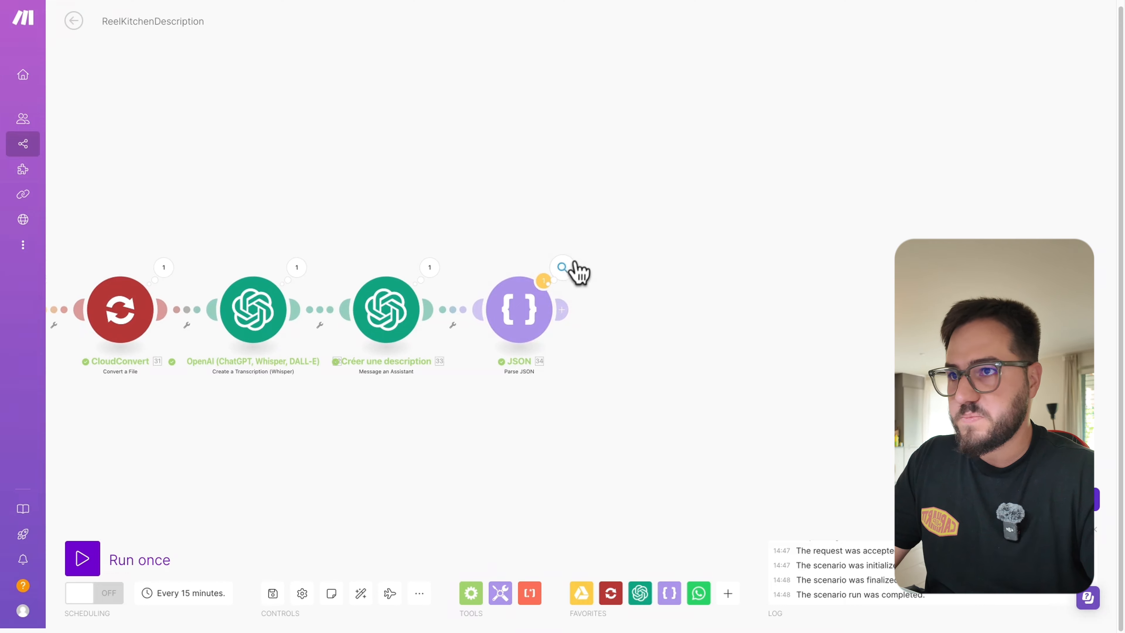
- Inspect the Parse JSON module's run output, expanding the description to read the intro, ingredients and preparation text
left_click(563, 268)
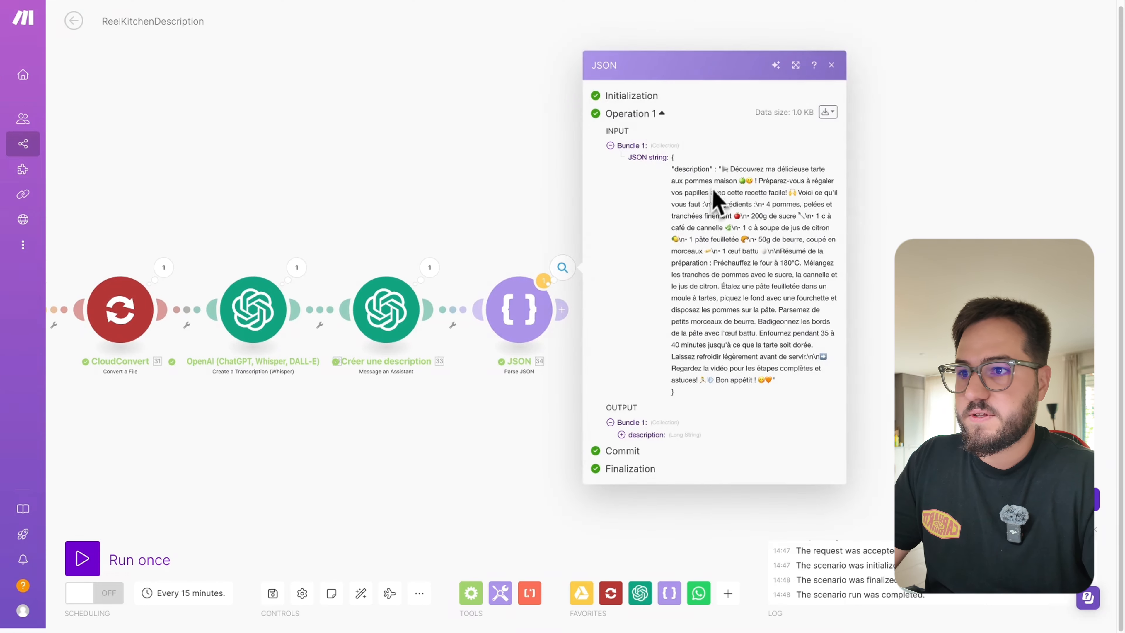
left_click(646, 435)
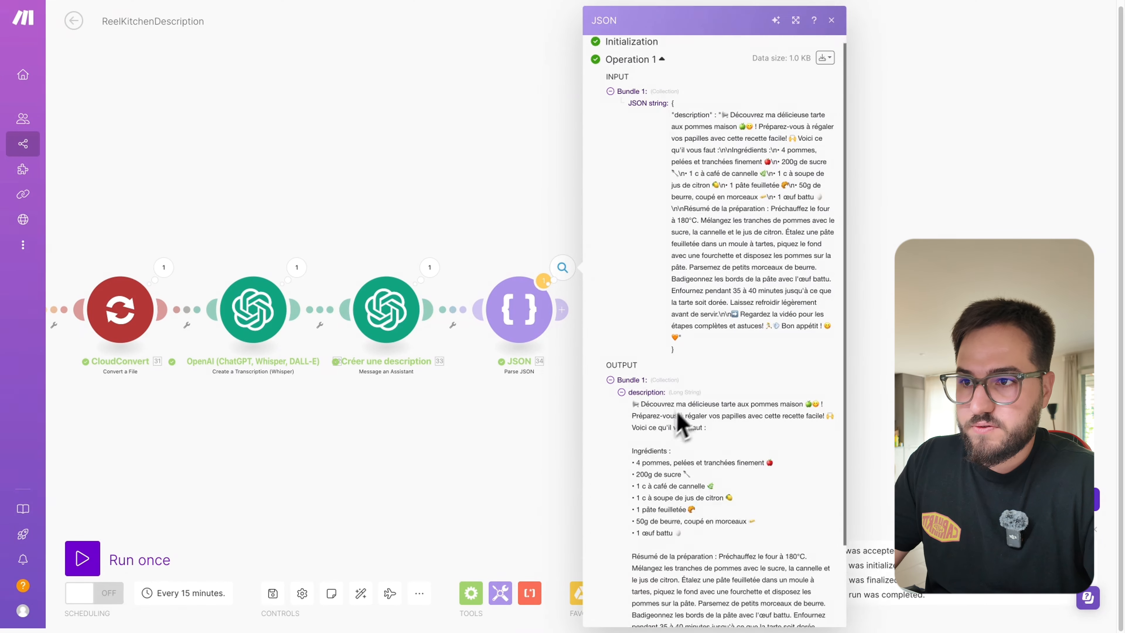
scroll(694, 412, "down", 3)
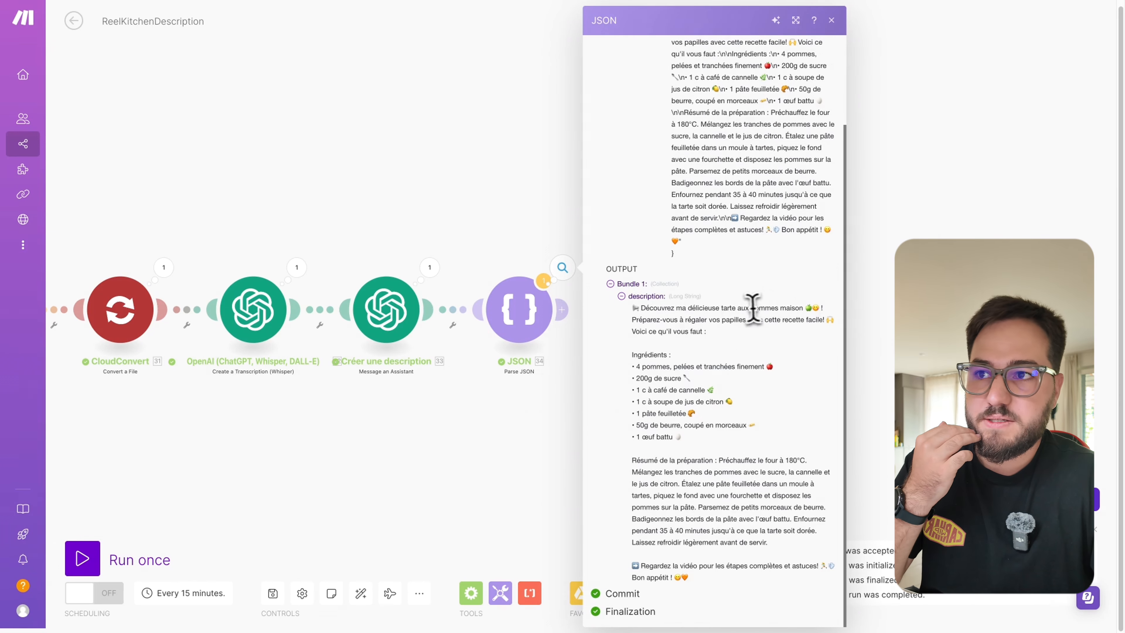
left_click_drag(712, 308, 765, 309)
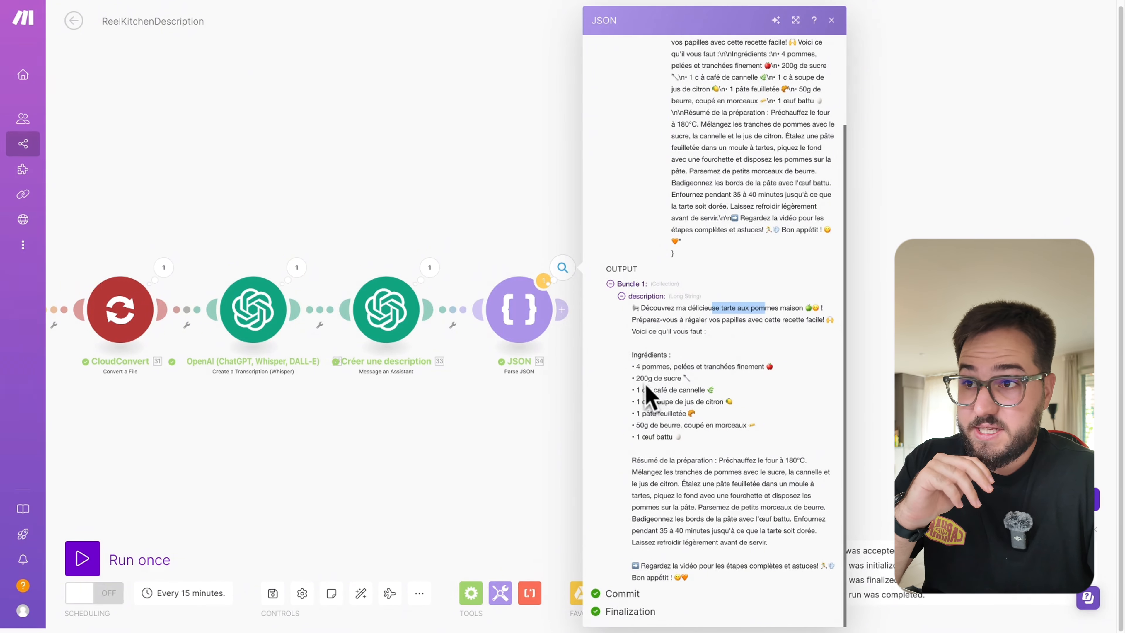
left_click(636, 372)
left_click(697, 413)
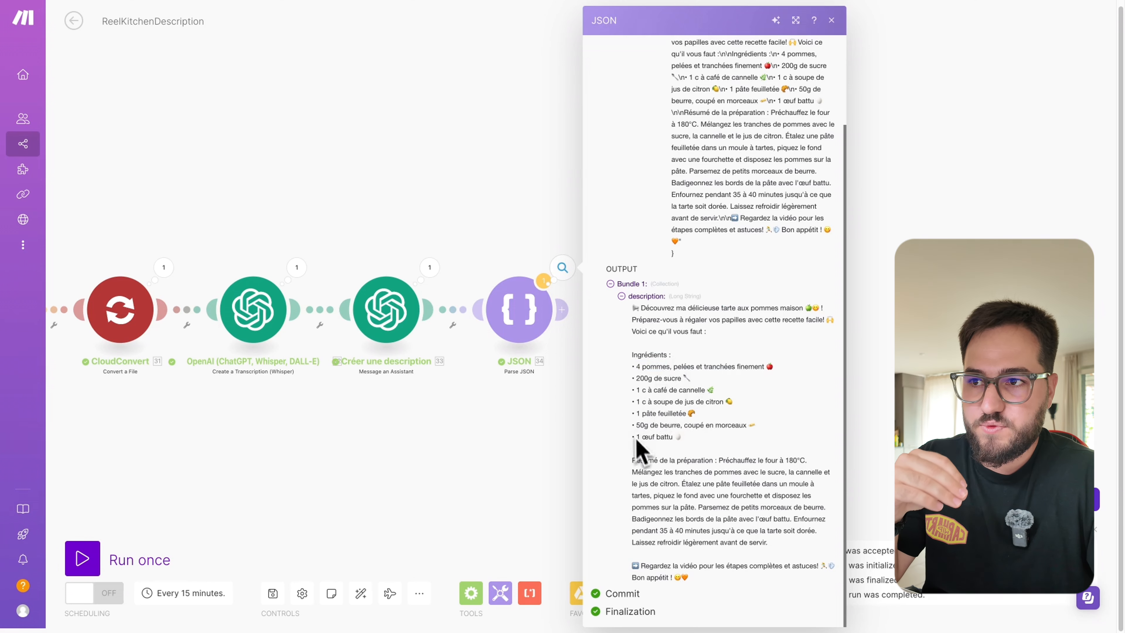
left_click_drag(654, 402, 739, 427)
left_click(685, 416)
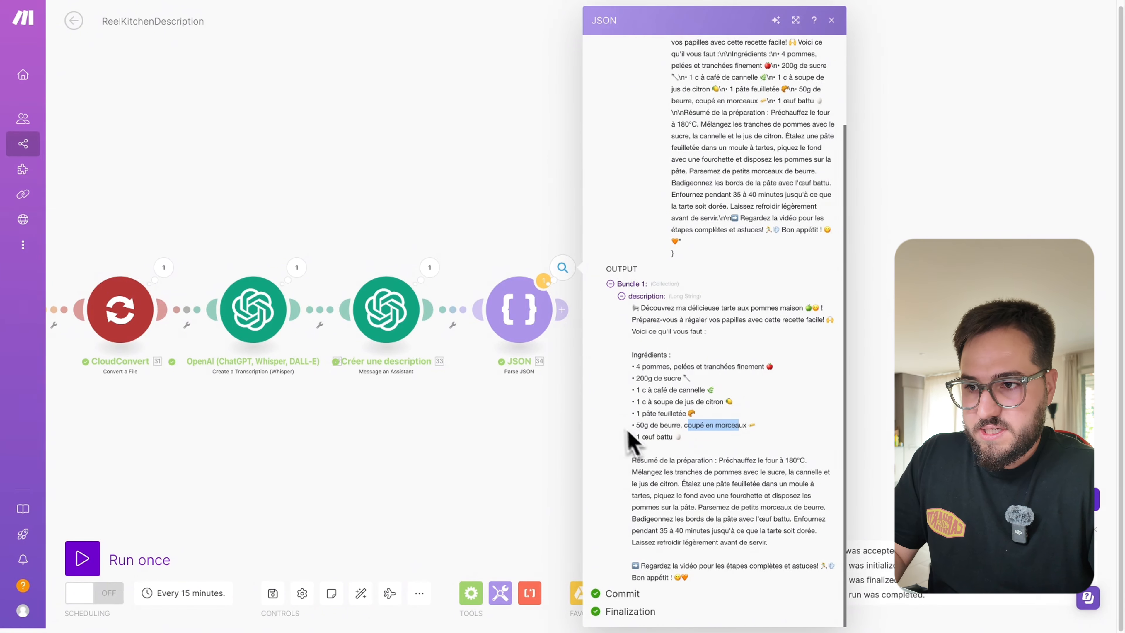
left_click(524, 459)
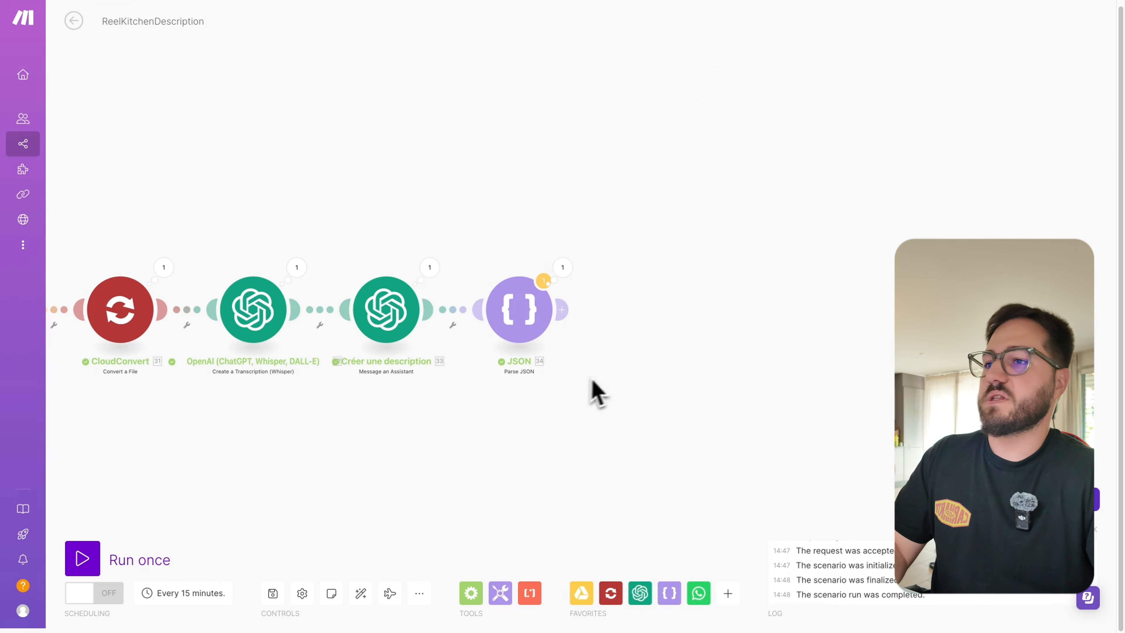
- Add a WhatsApp Business Cloud "Send a Message" module after Parse JSON and choose the test number as its sender ID
left_click(567, 312)
left_click(827, 338)
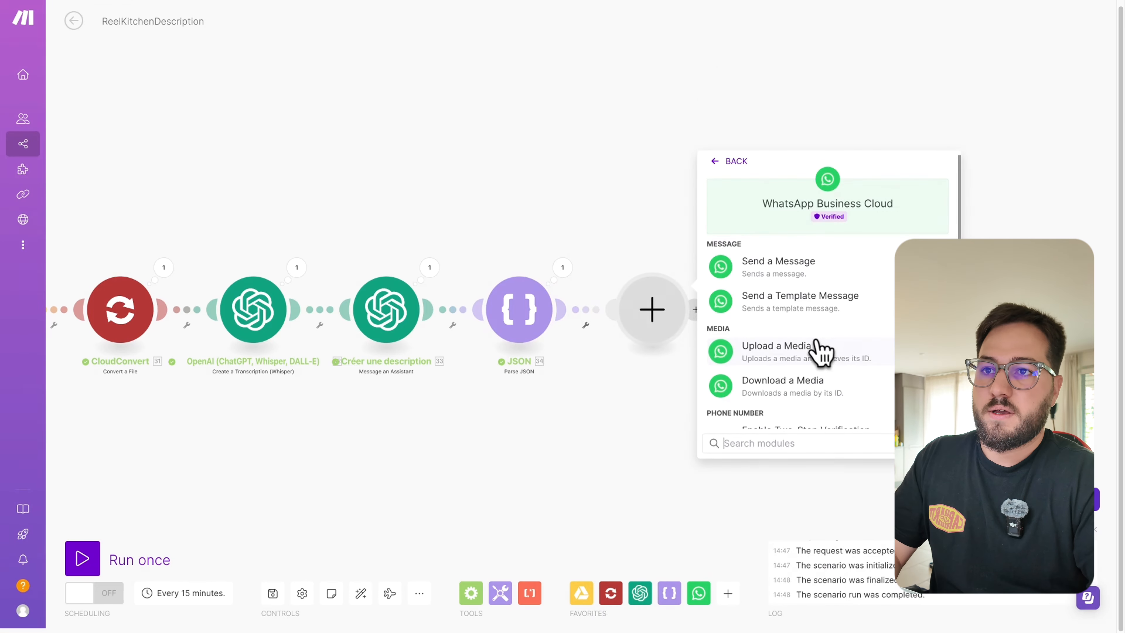
left_click(805, 287)
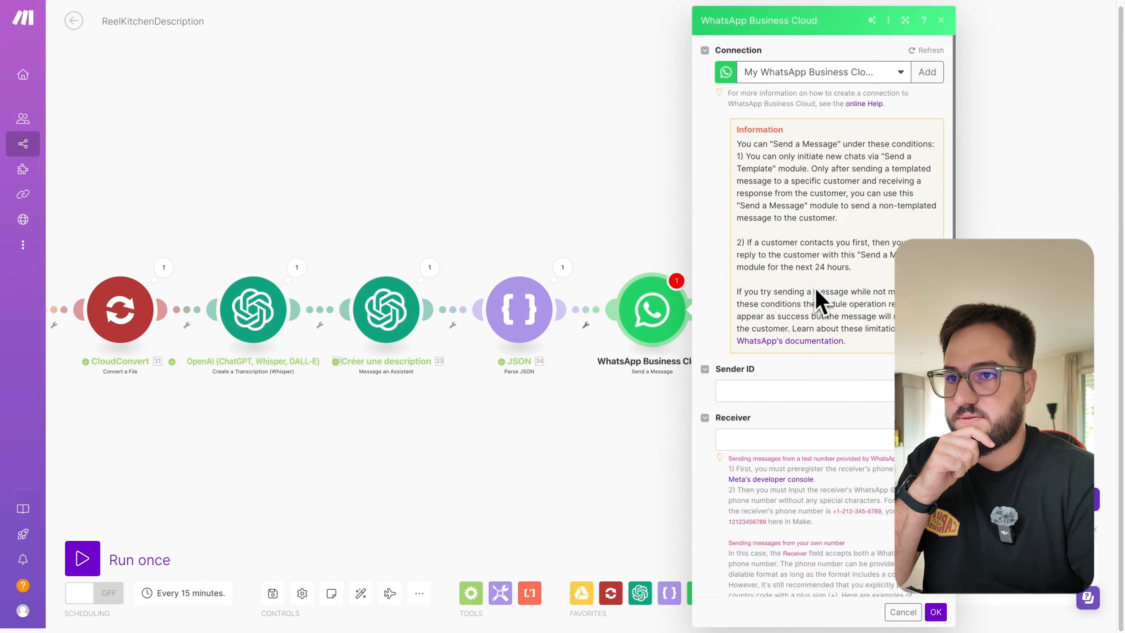
scroll(819, 301, "down", 1)
left_click(772, 367)
left_click(760, 388)
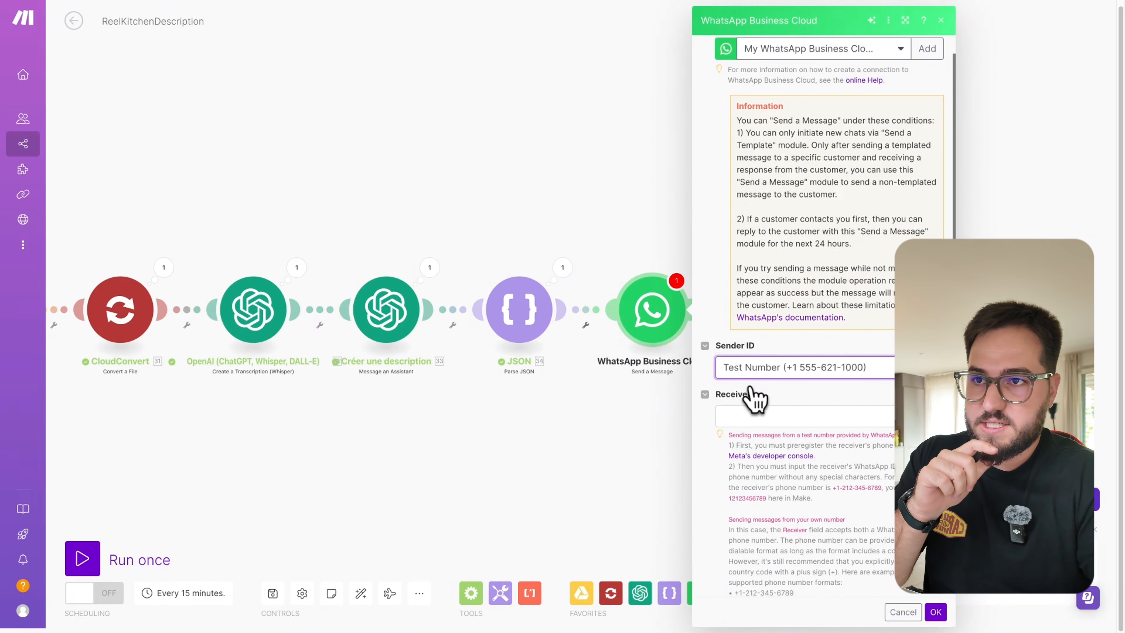
- Enter the receiver's phone number in the WhatsApp module and set the message type to Text
left_click(737, 417)
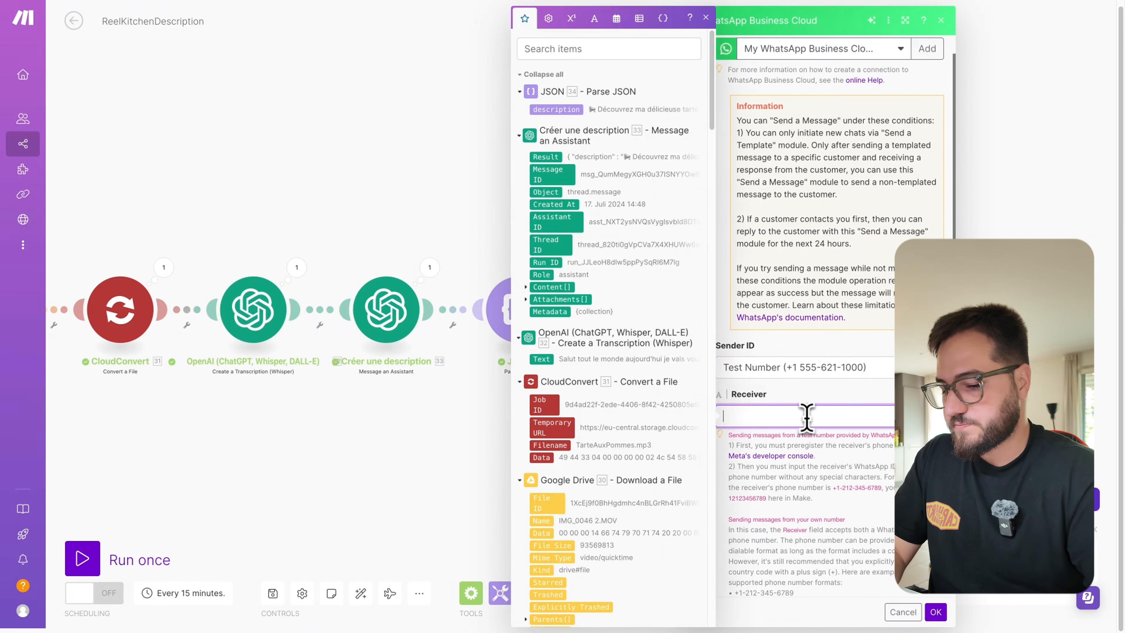
type("+41")
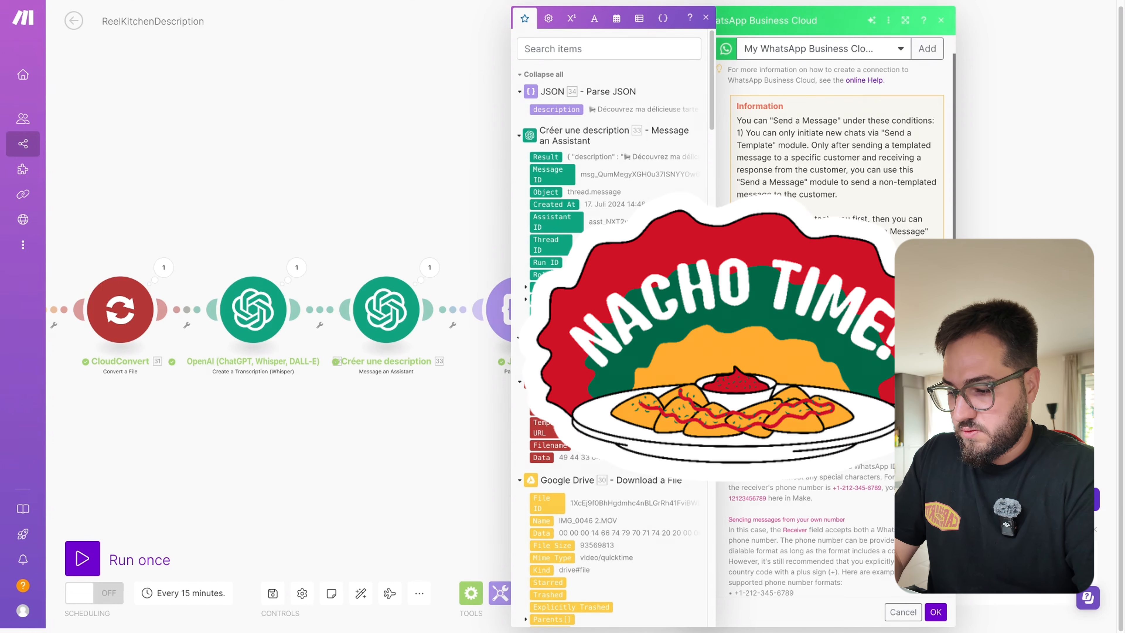
left_click(864, 464)
scroll(864, 463, "down", 2)
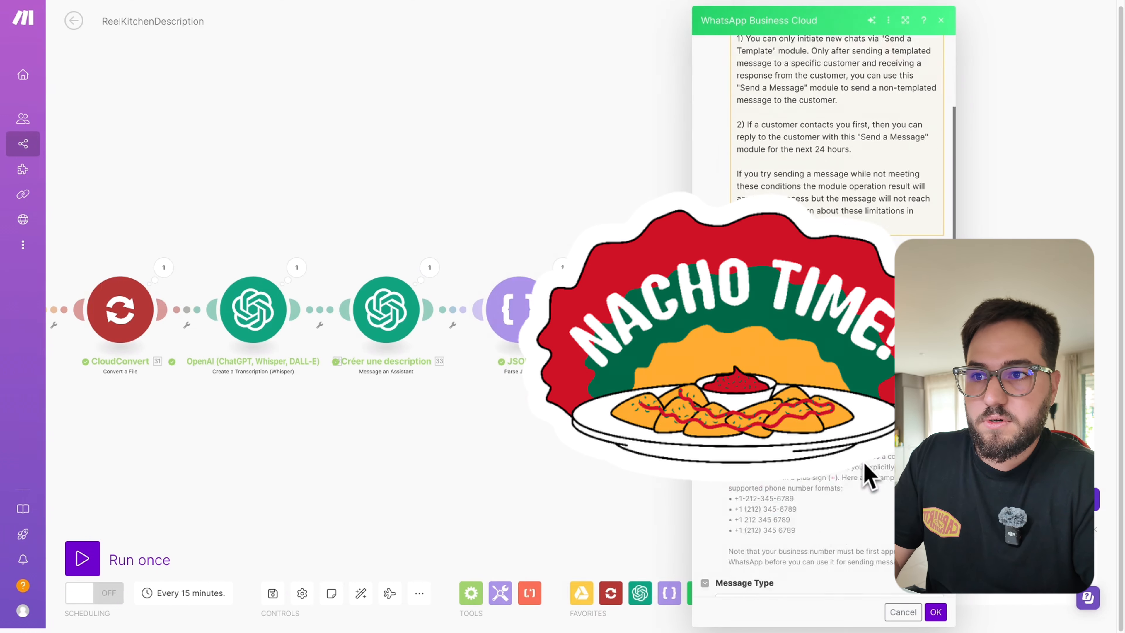
scroll(863, 465, "down", 1)
left_click(763, 578)
left_click(768, 456)
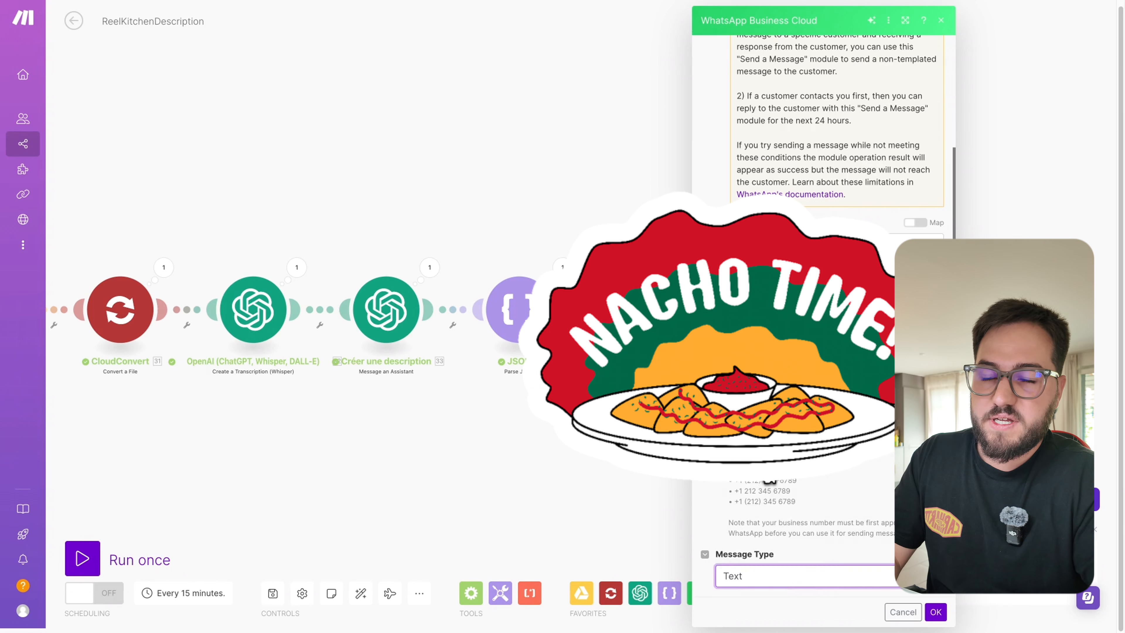
- Map the Parse JSON module's description as the WhatsApp message body and save the module settings
scroll(769, 482, "down", 4)
left_click(761, 456)
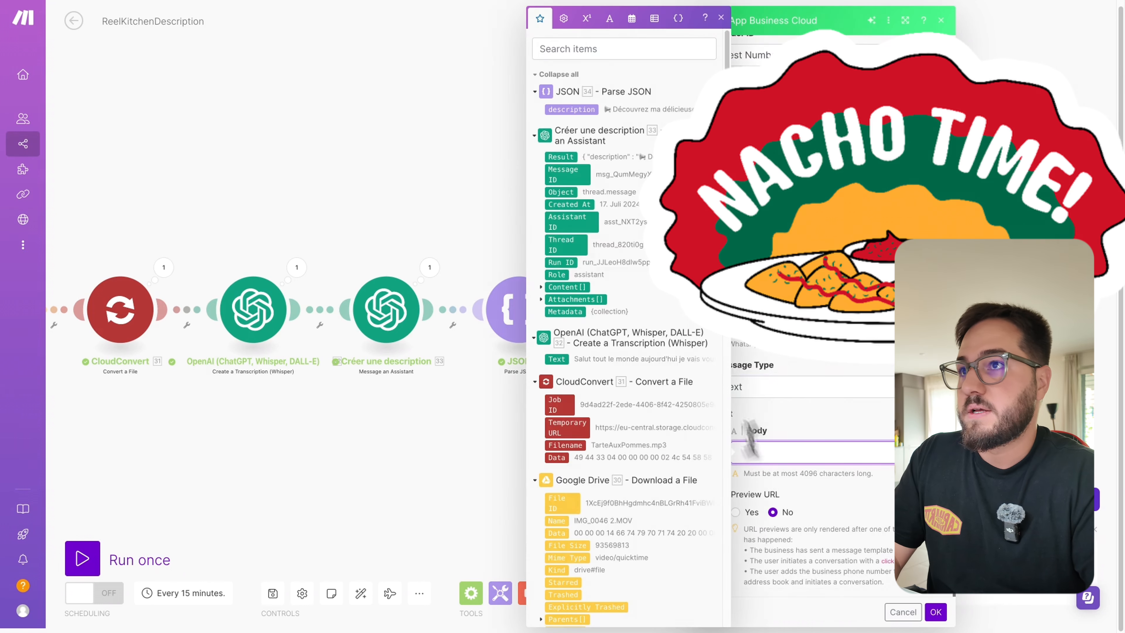
left_click(571, 109)
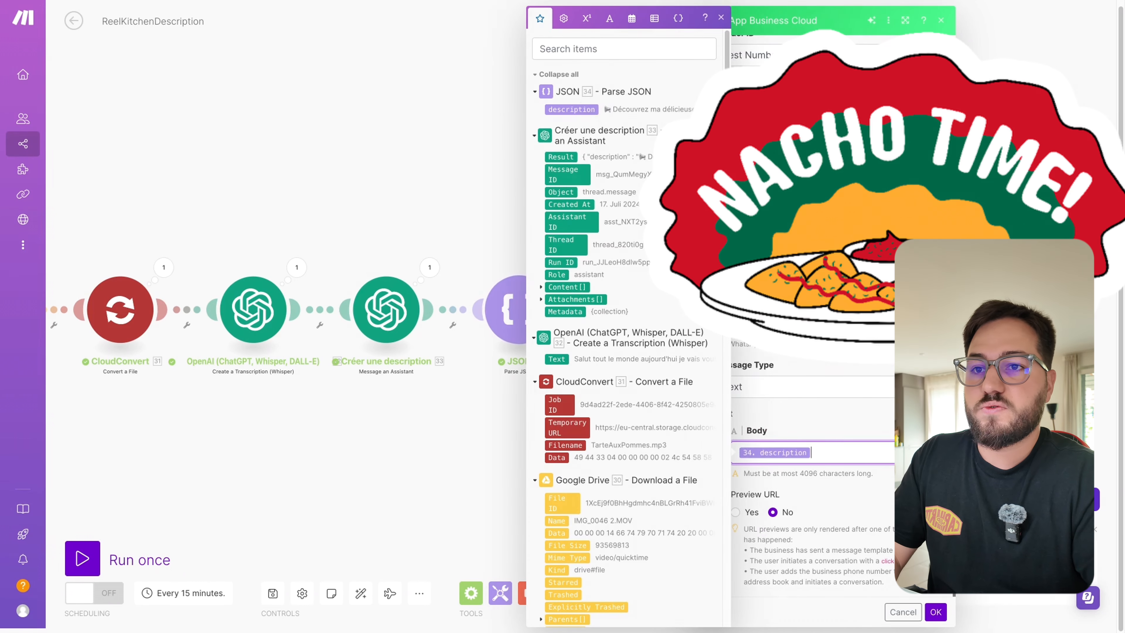
left_click(863, 374)
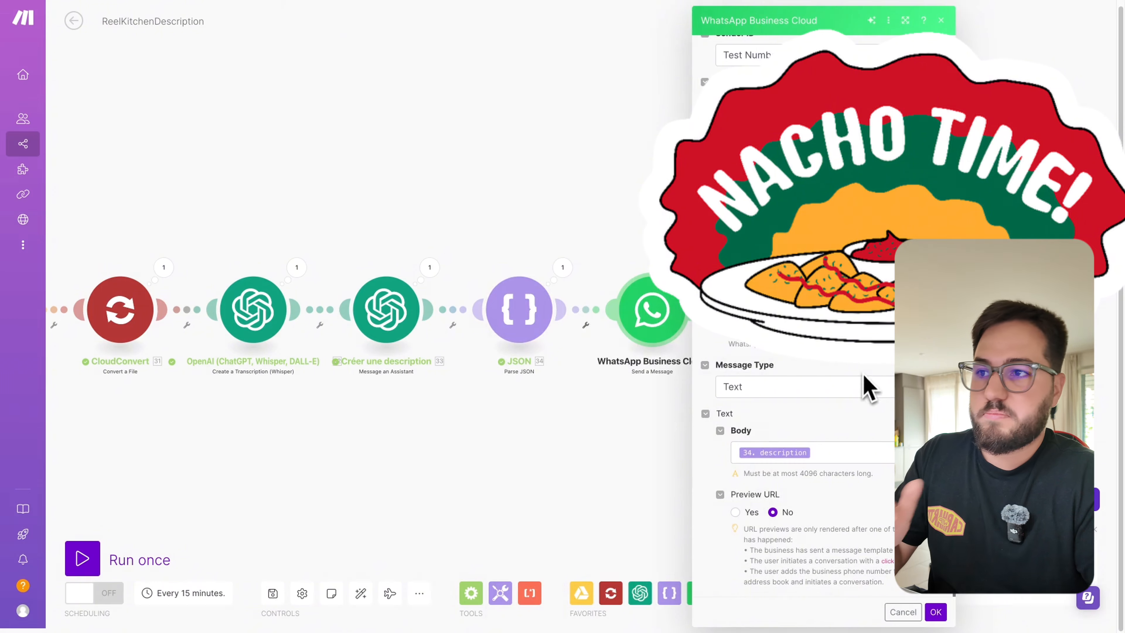
left_click(936, 612)
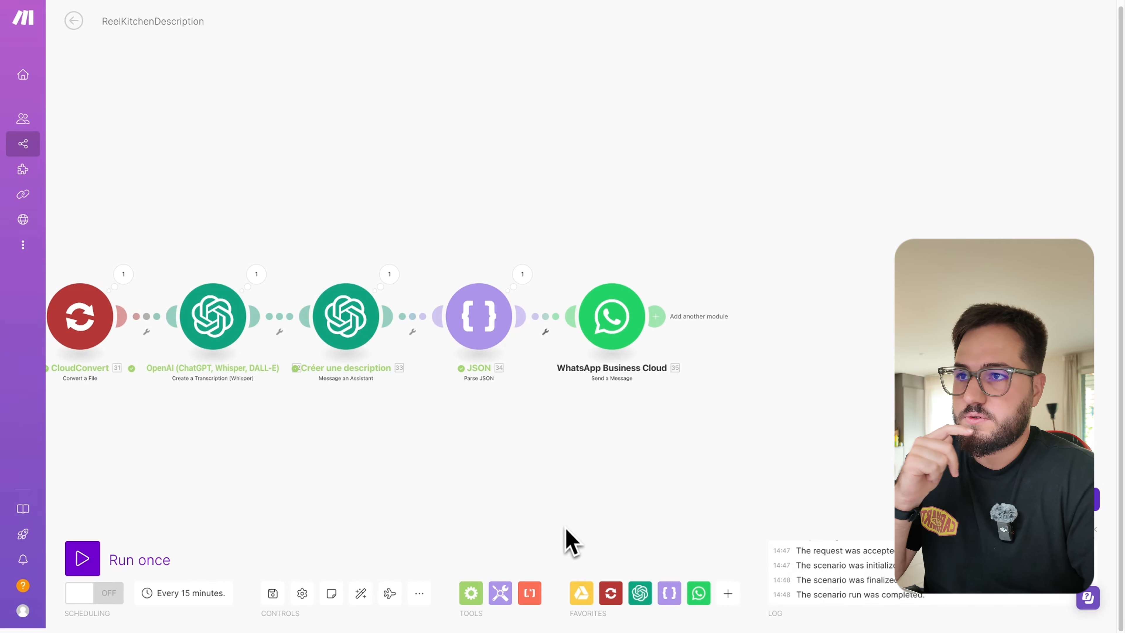
- Add a Google Drive "Move a File/Folder" module after the WhatsApp module
left_click(660, 314)
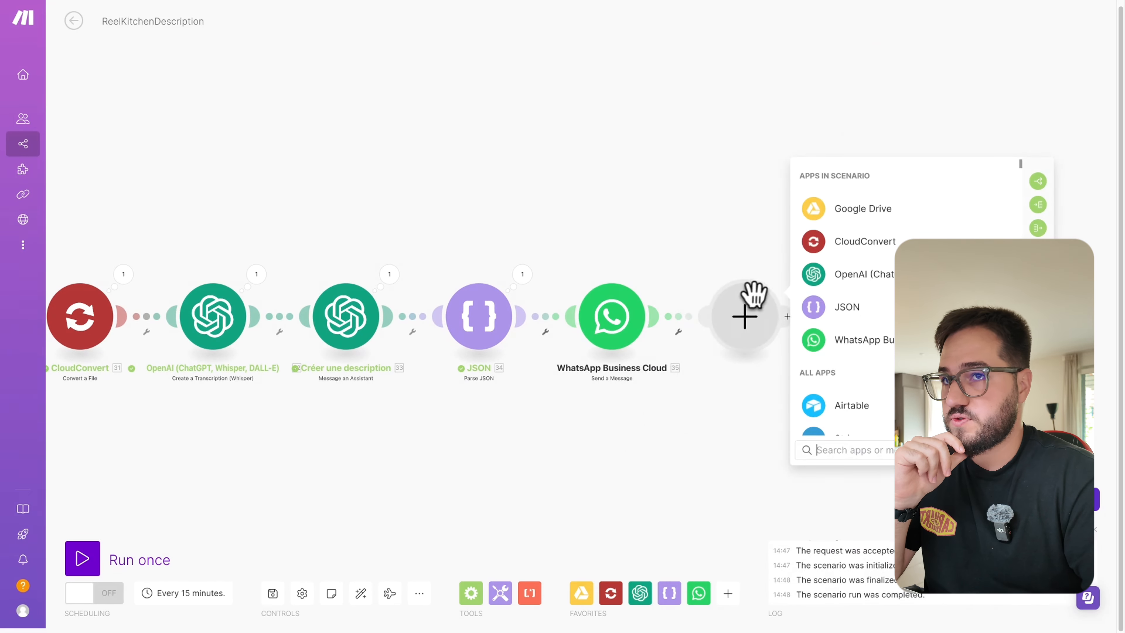
left_click(850, 208)
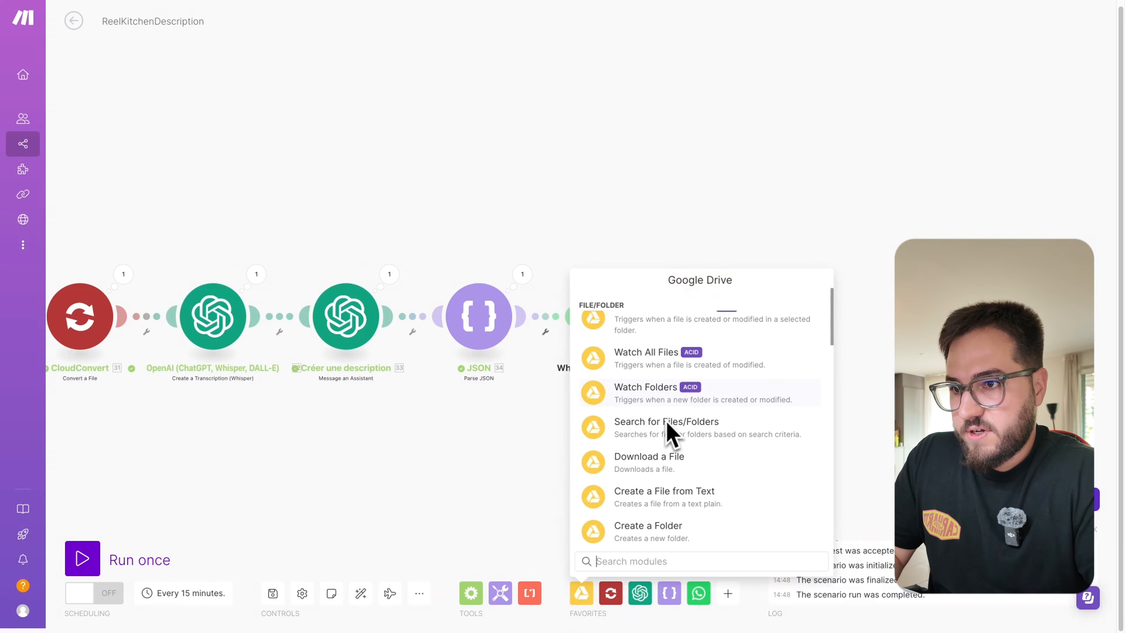
scroll(669, 432, "down", 3)
scroll(666, 432, "down", 1)
left_click(641, 560)
type("mo")
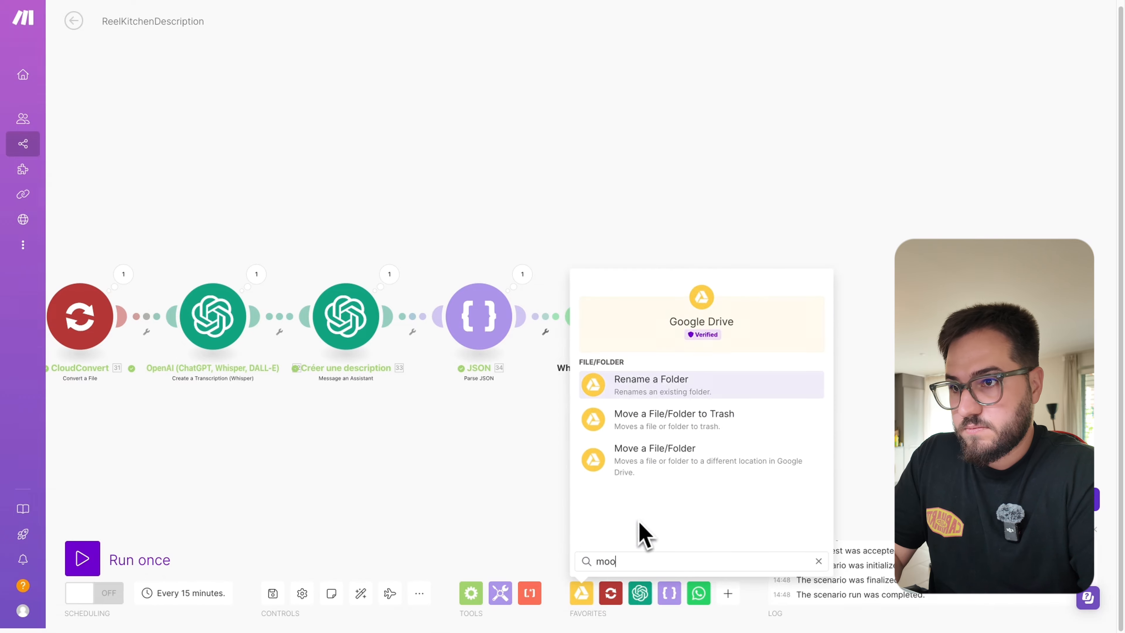
left_click(708, 467)
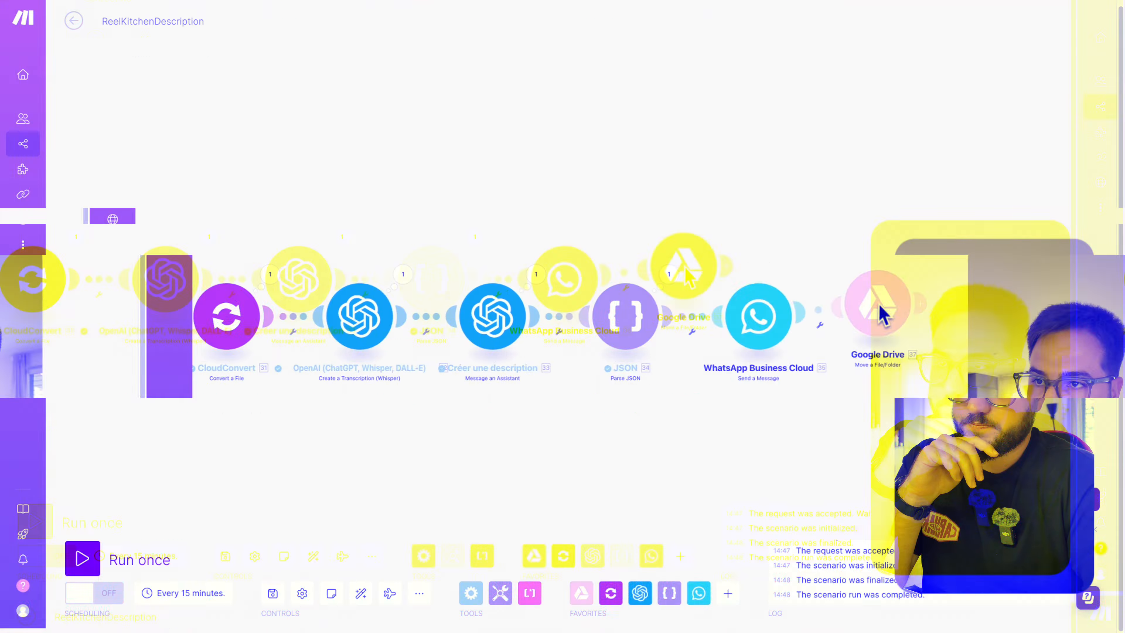
- Map the File ID from the Download a File module and choose the "Vidéos…" subfolder of tests as the new folder location
left_click(842, 357)
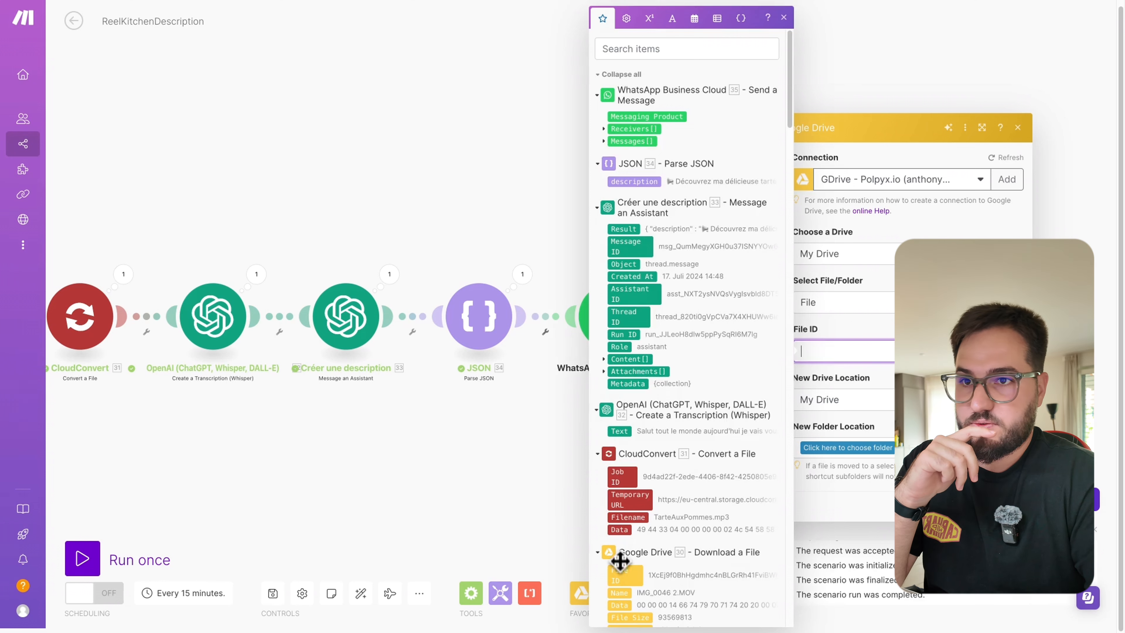
left_click(624, 574)
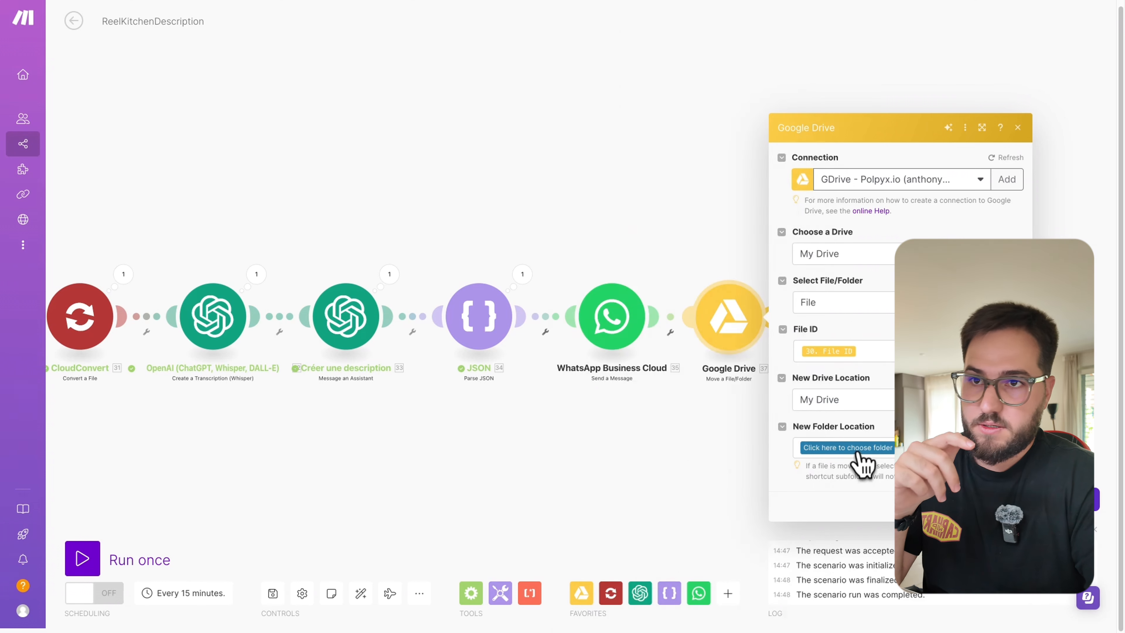
left_click(863, 460)
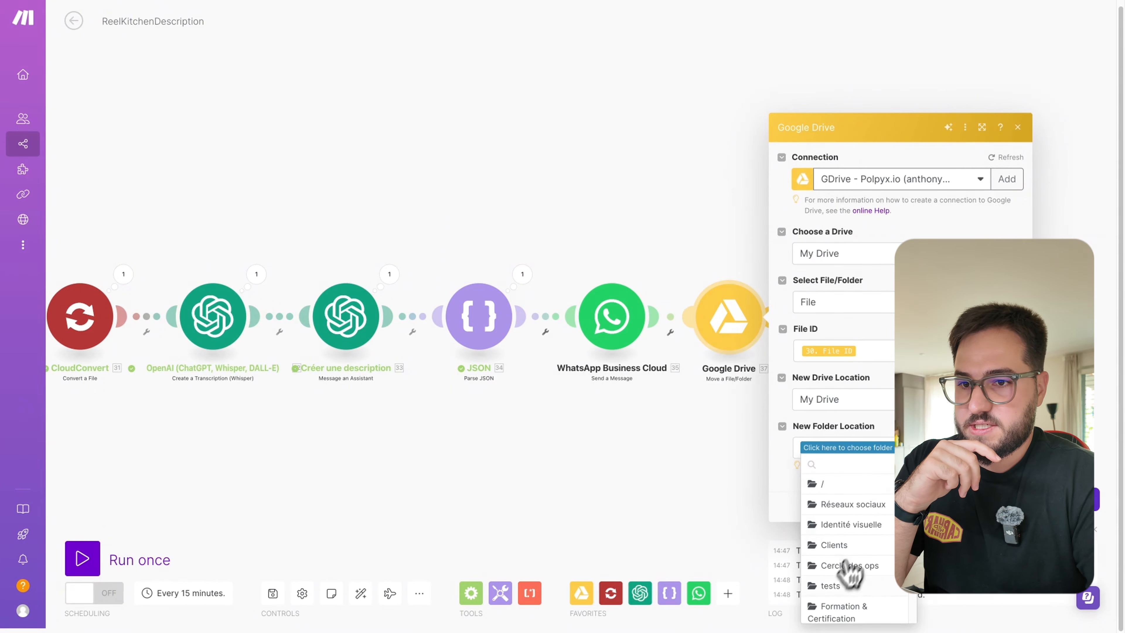
left_click(835, 585)
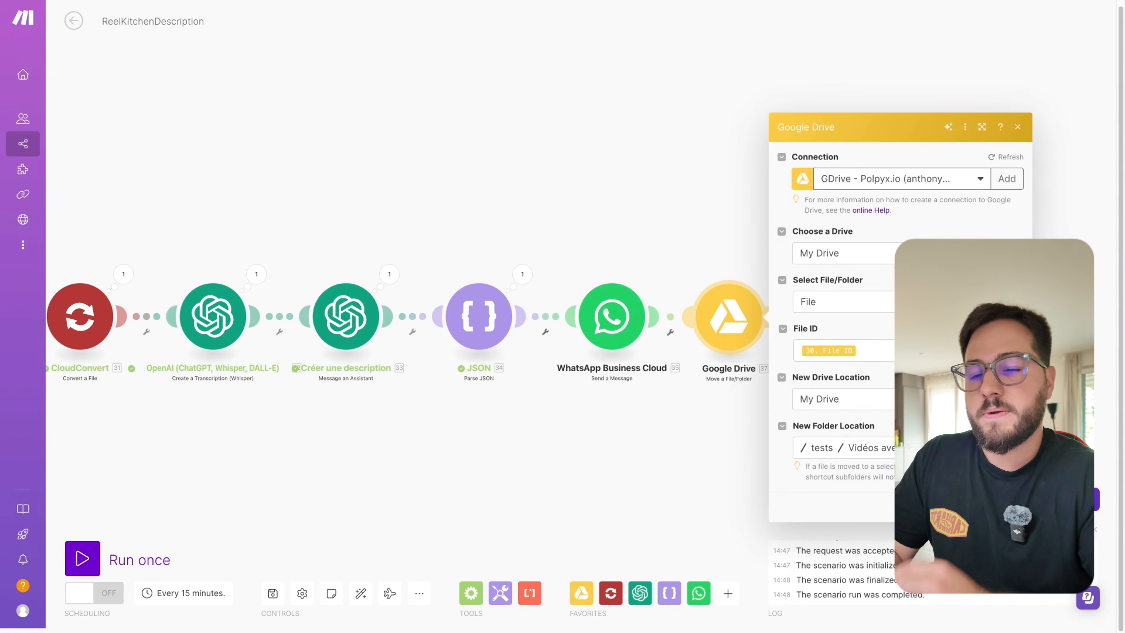
- Save the Move a File/Folder module settings and set the Watch Files in a Folder trigger to start from All
left_click(1010, 506)
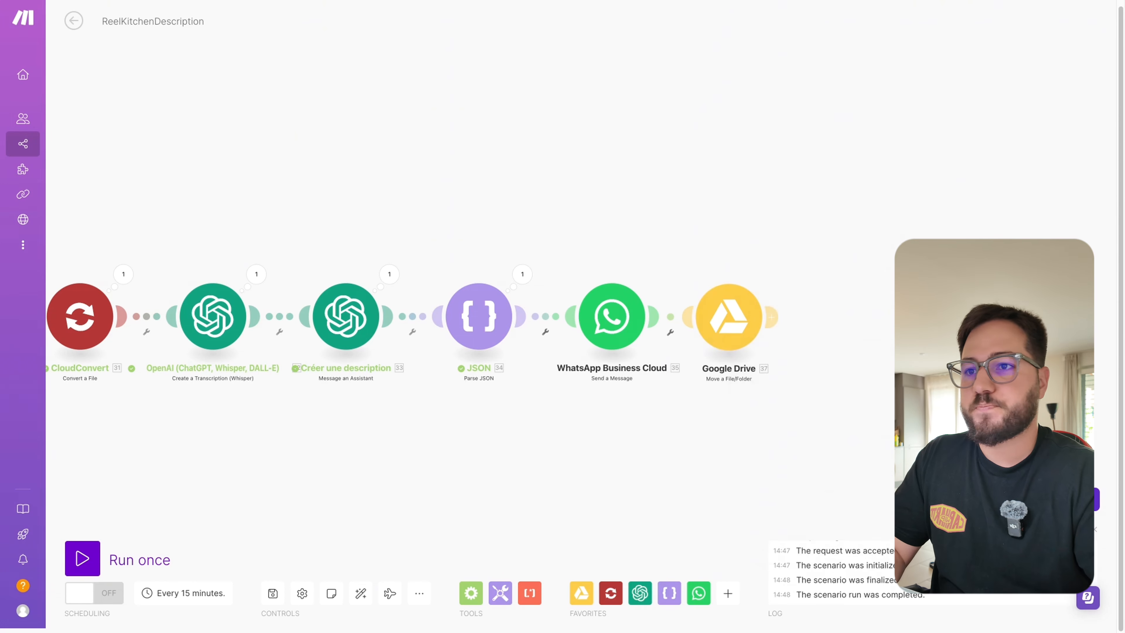
scroll(658, 437, "down", 5)
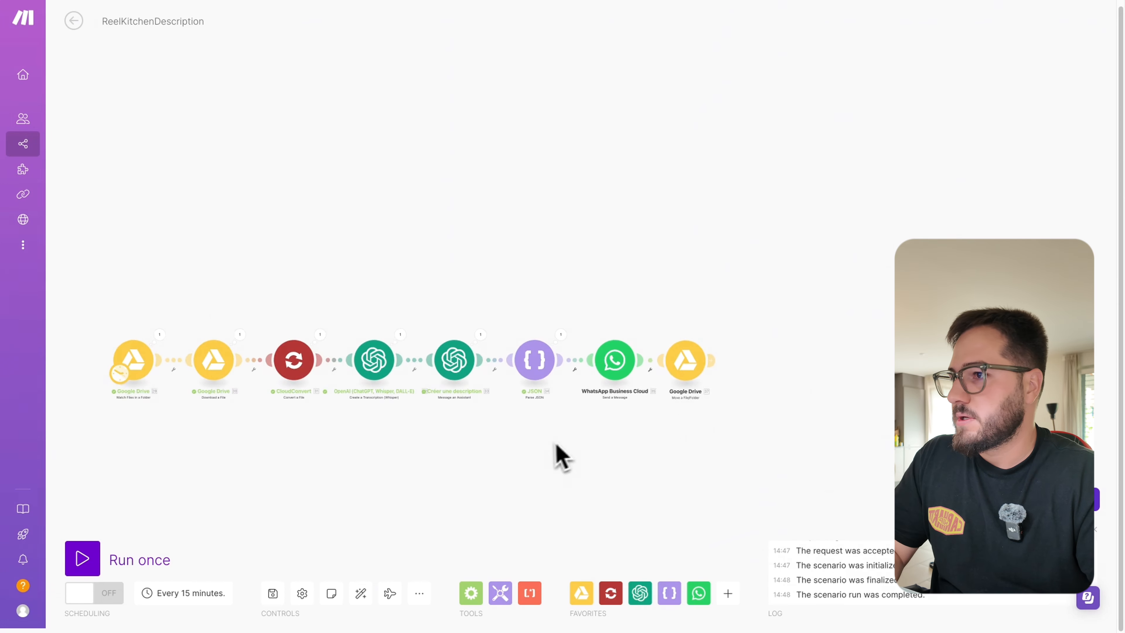
scroll(452, 421, "up", 1)
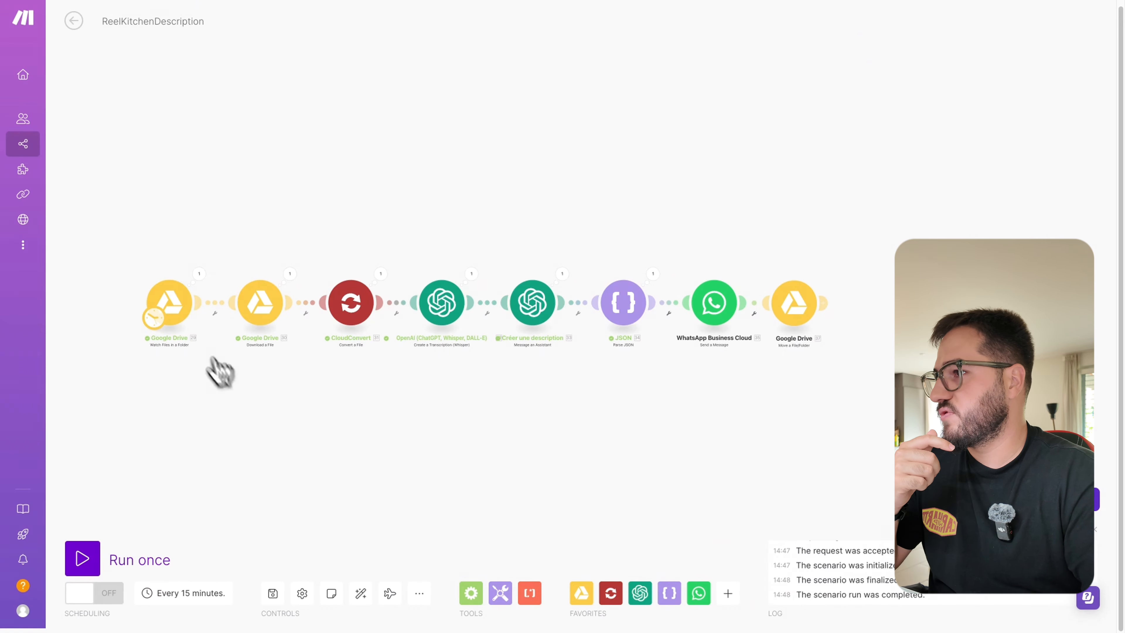
right_click(172, 316)
left_click(255, 363)
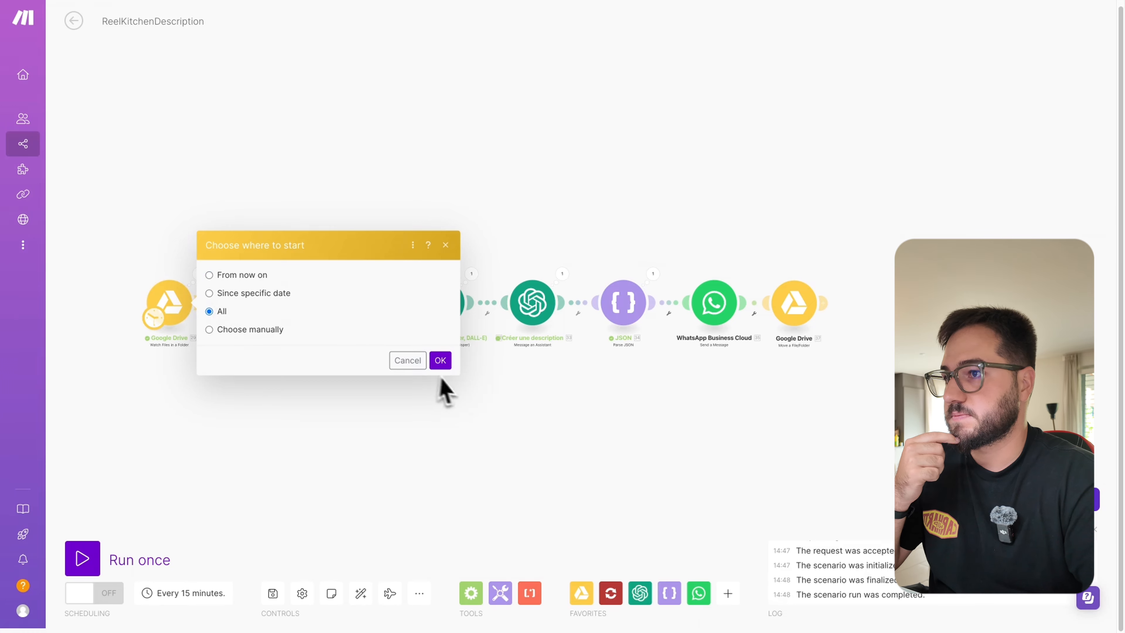
left_click(440, 362)
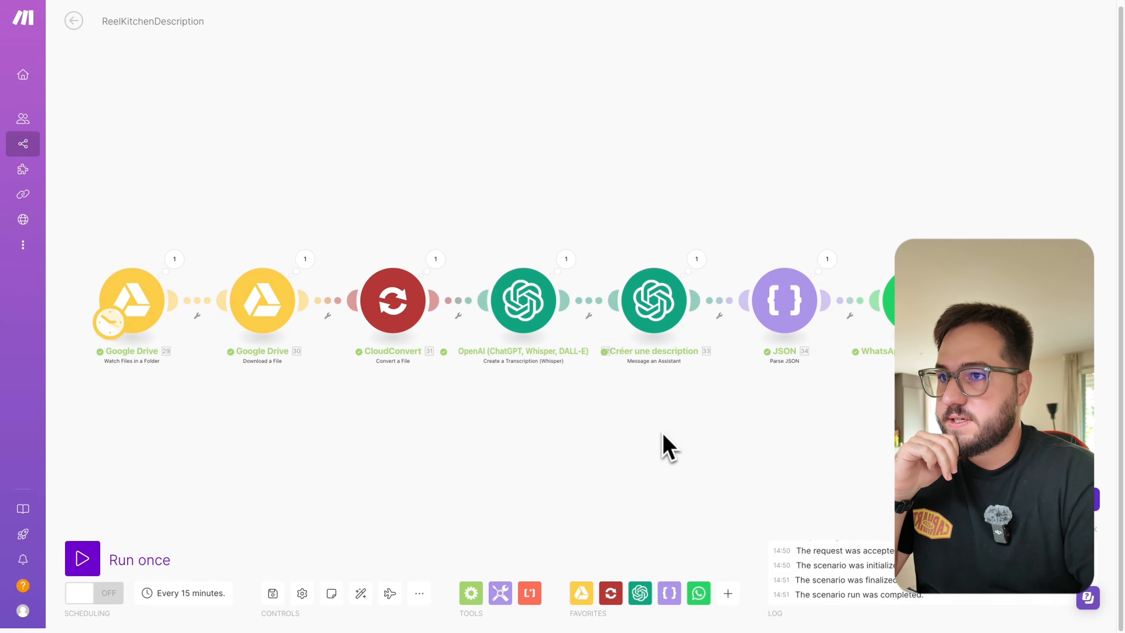
- Look over the executed scenario modules and switch to WhatsApp to review the recipe description received in the PolpuxBot chat
scroll(663, 434, "down", 5)
scroll(663, 433, "up", 6)
scroll(663, 433, "down", 3)
scroll(662, 433, "up", 3)
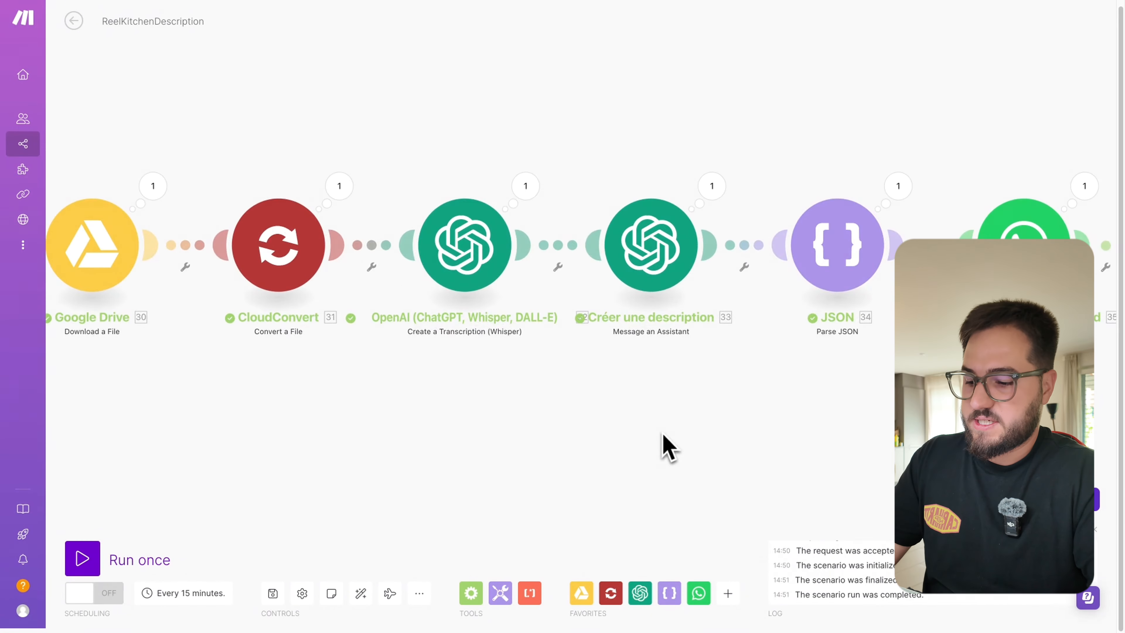
scroll(663, 434, "down", 3)
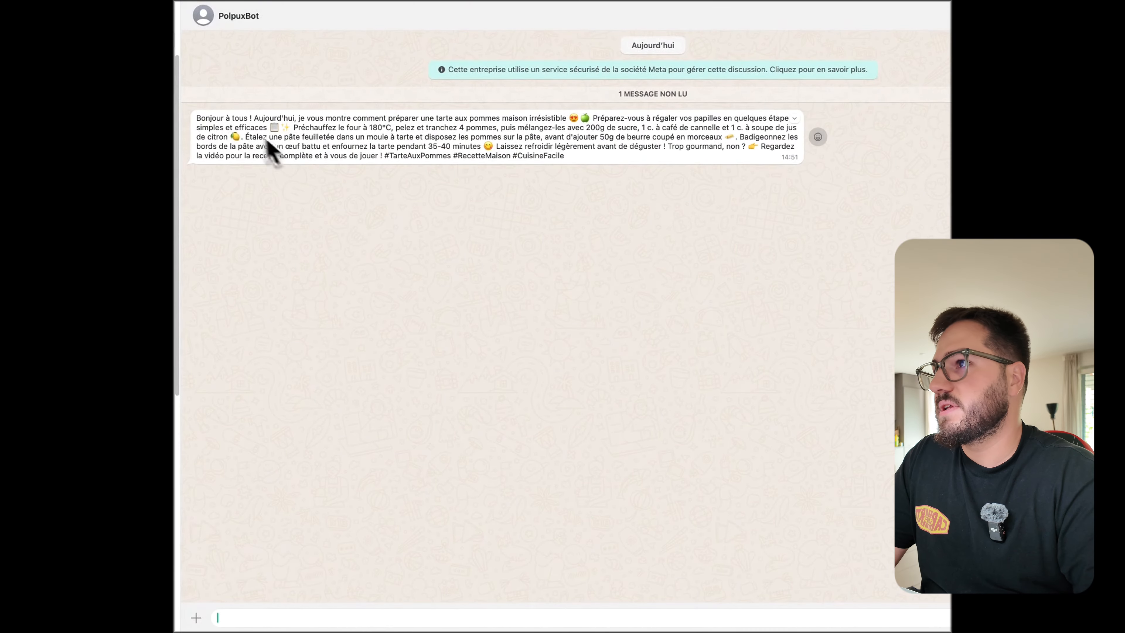
left_click_drag(202, 119, 436, 141)
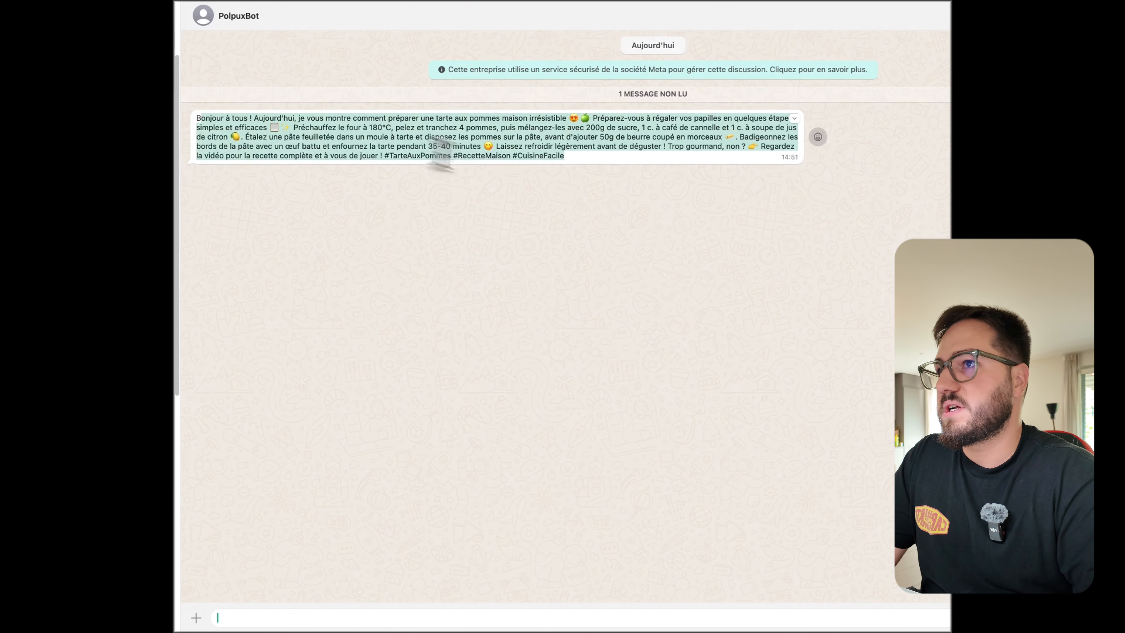
left_click(604, 174)
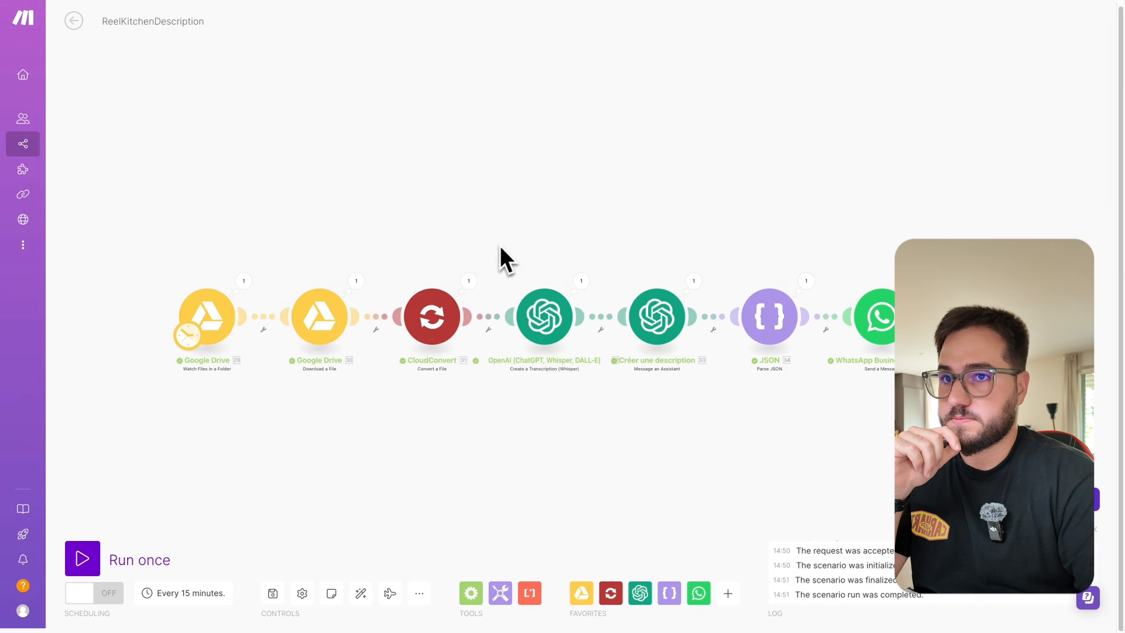
- Switch to Google Drive, check the "Vidéos avec description" folder in tests for the processed video, and return to the Make scenario
mouse_move(5, 251)
left_click(91, 114)
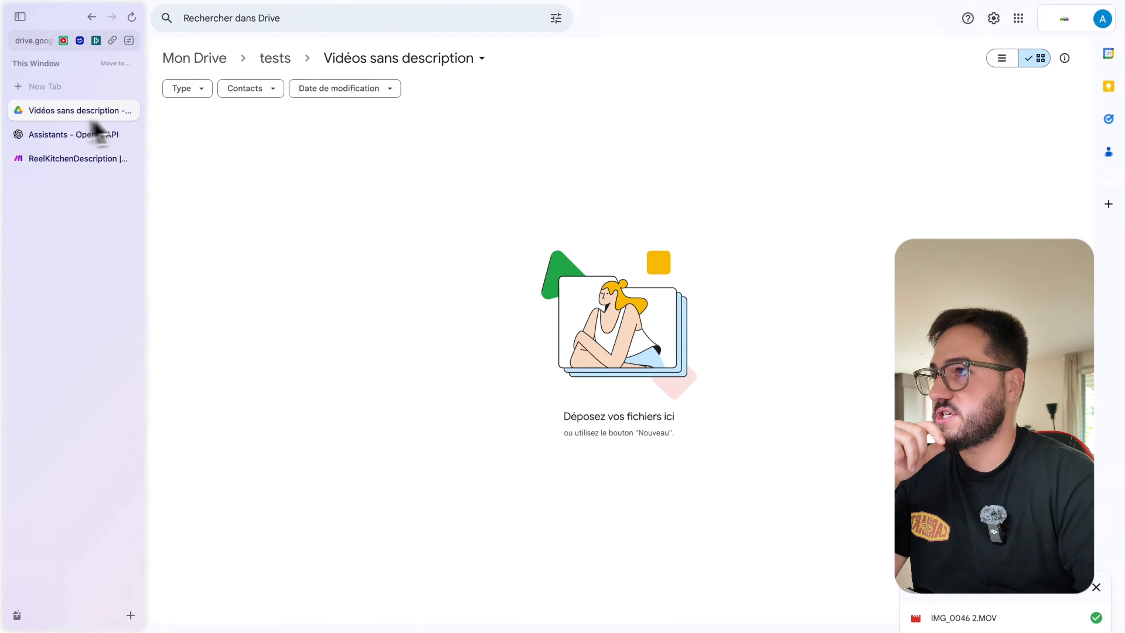
left_click(267, 65)
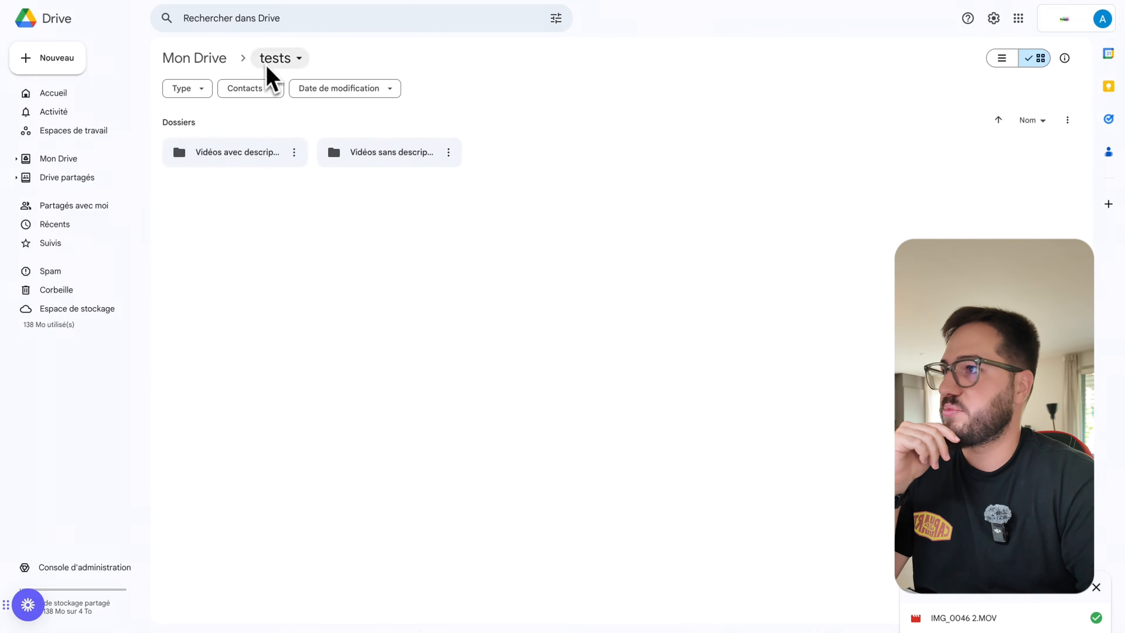
double_click(246, 171)
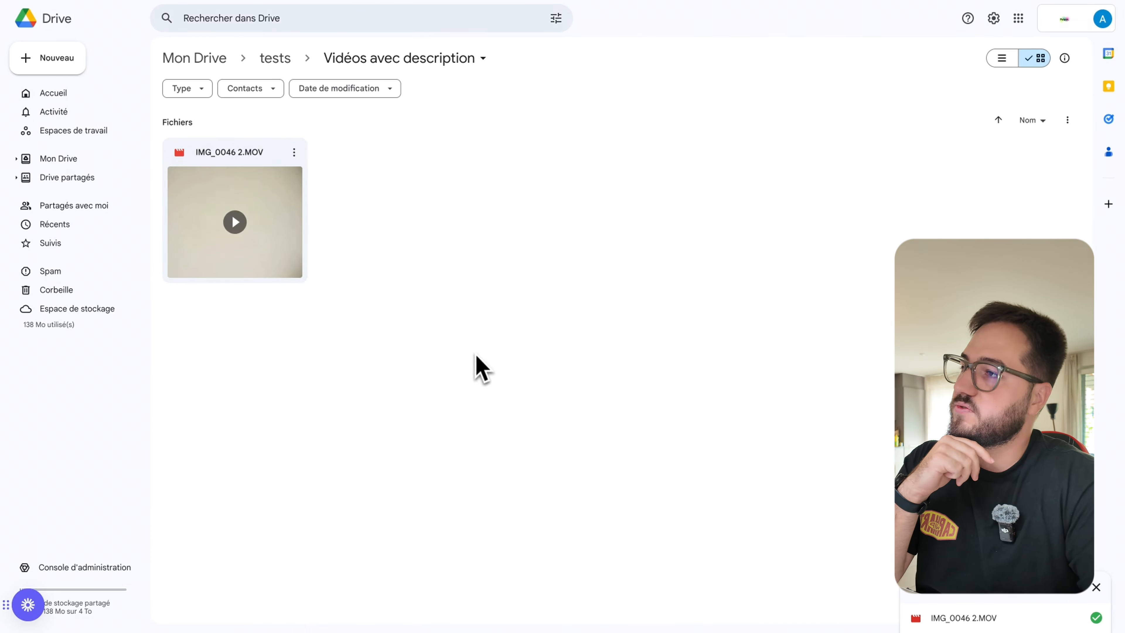
mouse_move(45, 283)
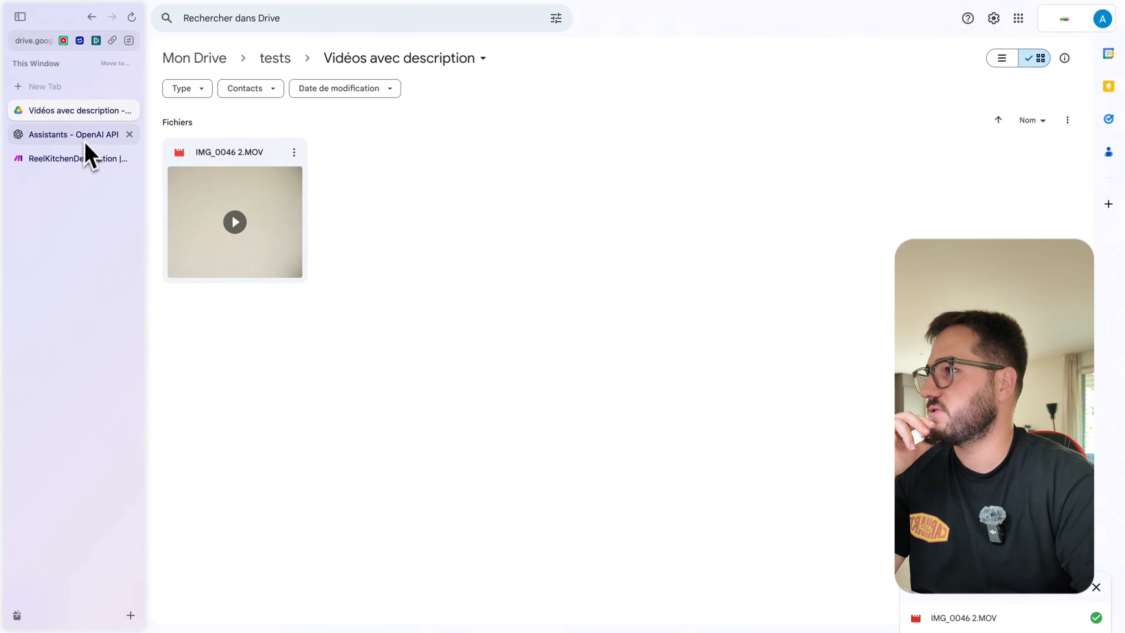
left_click(74, 159)
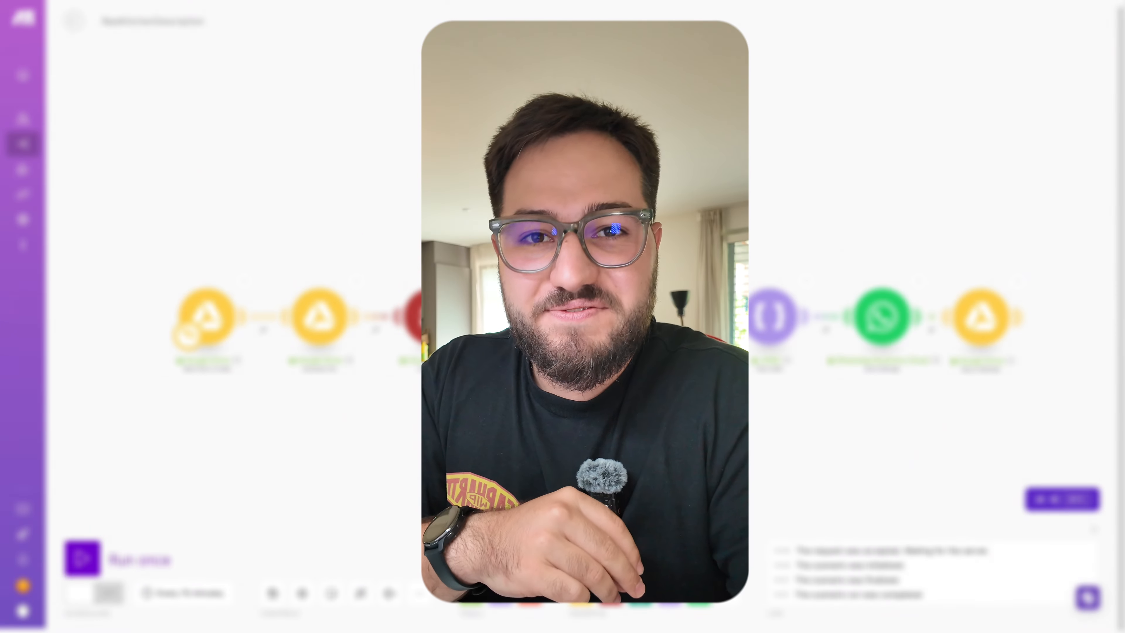